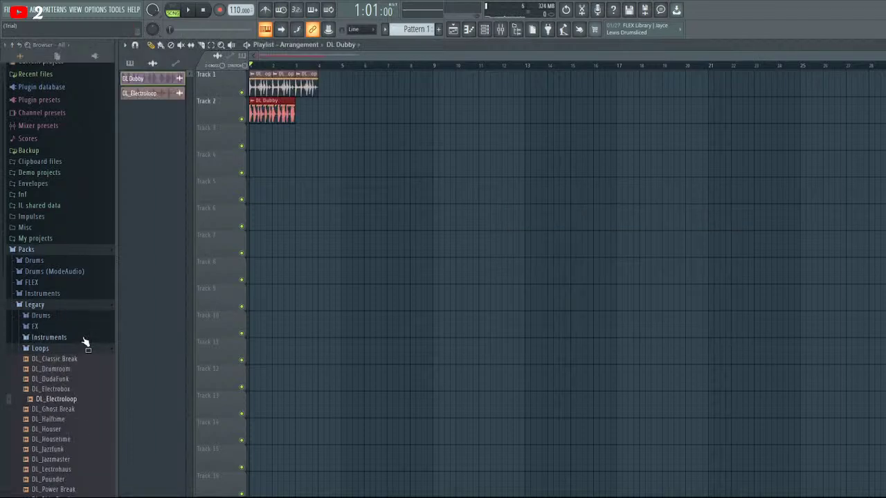
Collapse the Loops folder, open the piano roll for Pattern 1 and audition keys with the Flux Navigator instrument
click(81, 345)
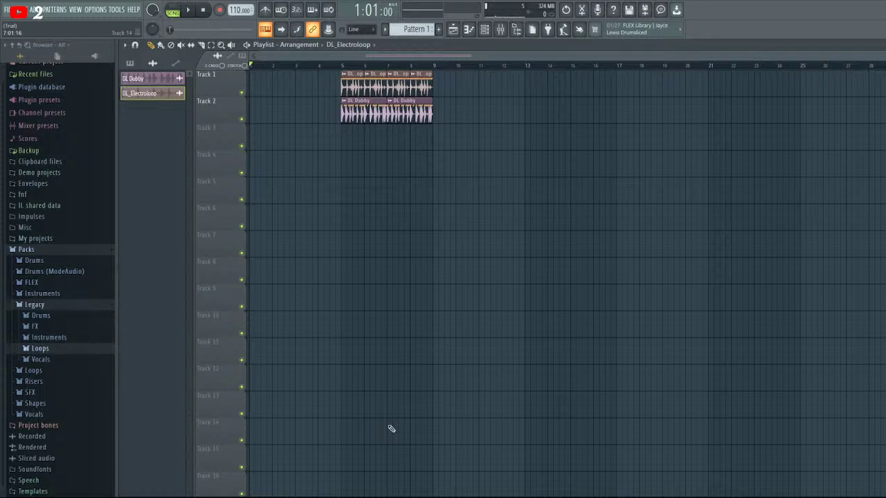
click(469, 31)
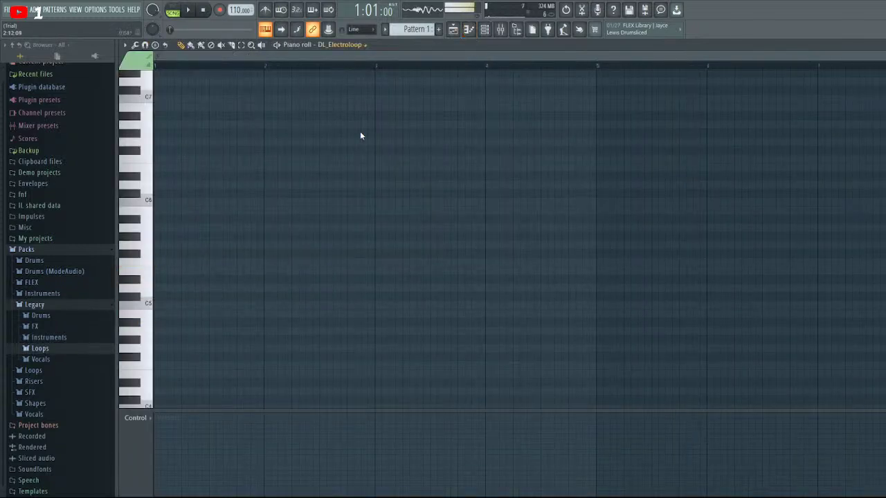
click(148, 287)
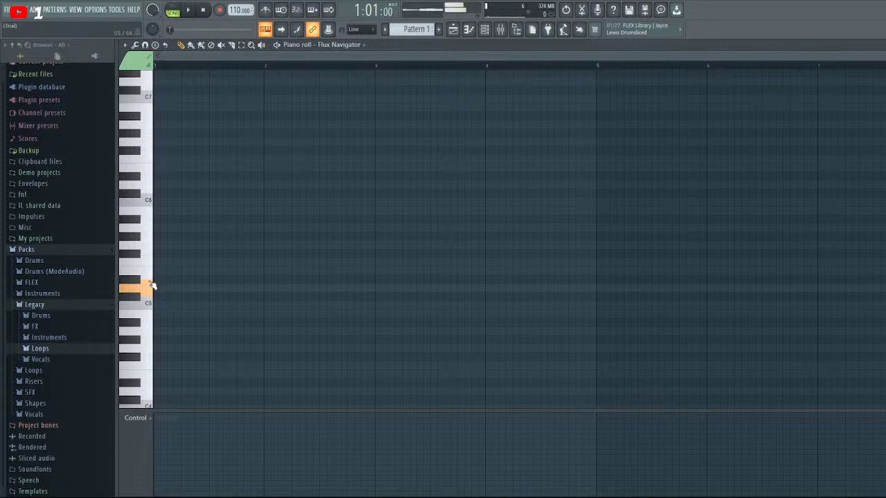
mouse_move(146, 372)
mouse_down()
mouse_move(148, 350)
mouse_move(150, 358)
mouse_up()
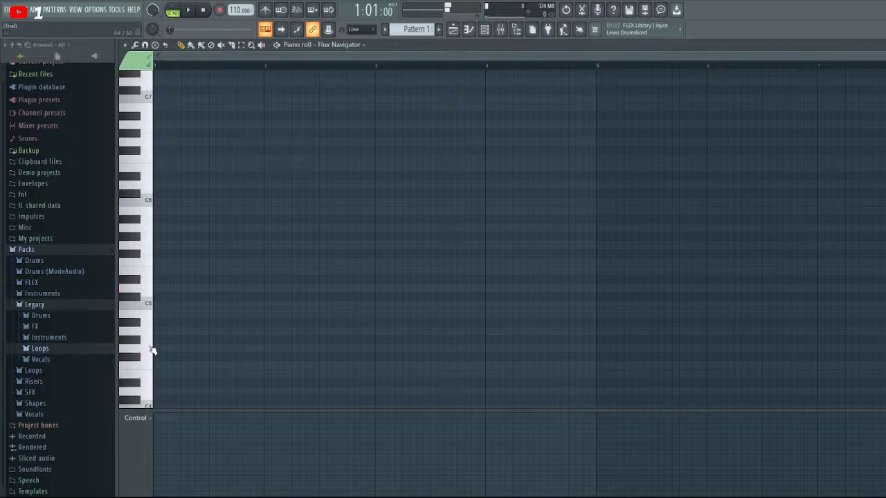
Draw a G4 note filling bar 1 of Pattern 1 and play it back
click(155, 349)
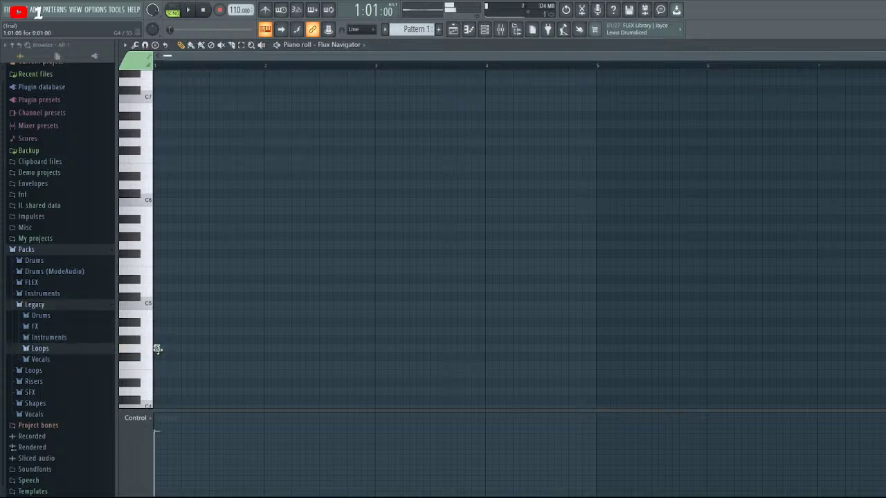
drag(158, 348, 267, 350)
key(space)
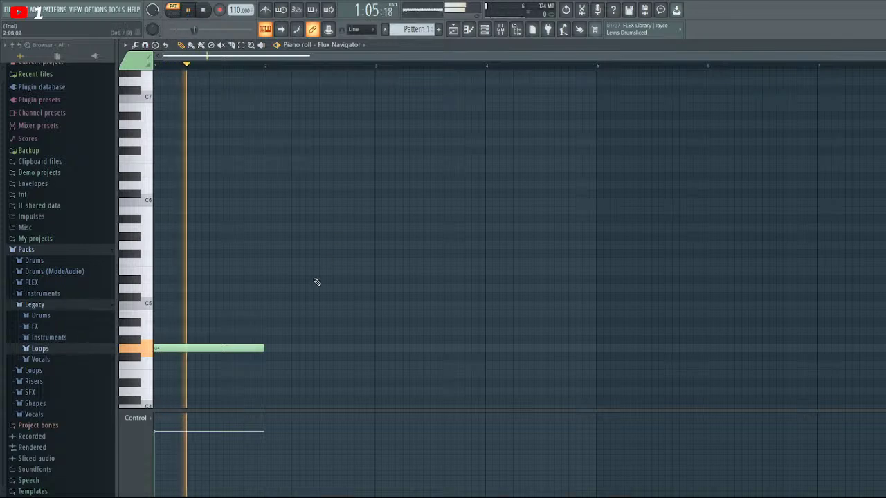
Add a one-bar F4 note in bar 2, removing the misplaced note above it, and play the pattern
click(270, 356)
key(space)
right_click(360, 355)
click(270, 365)
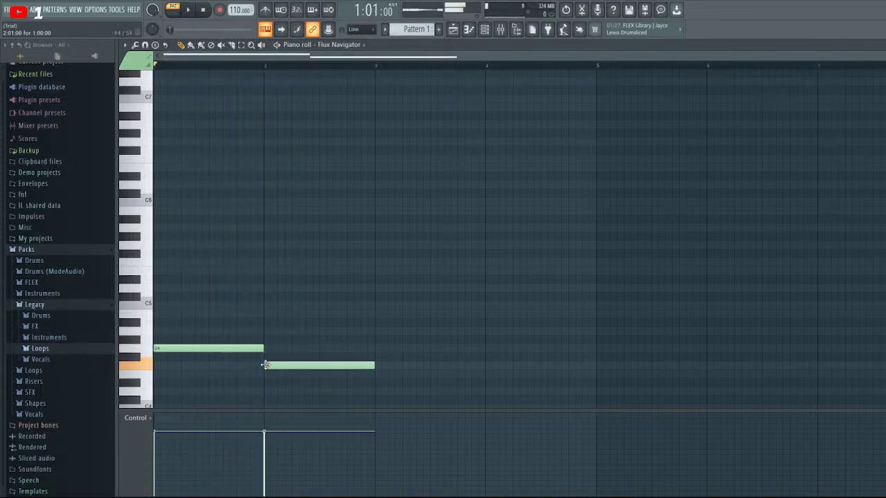
key(space)
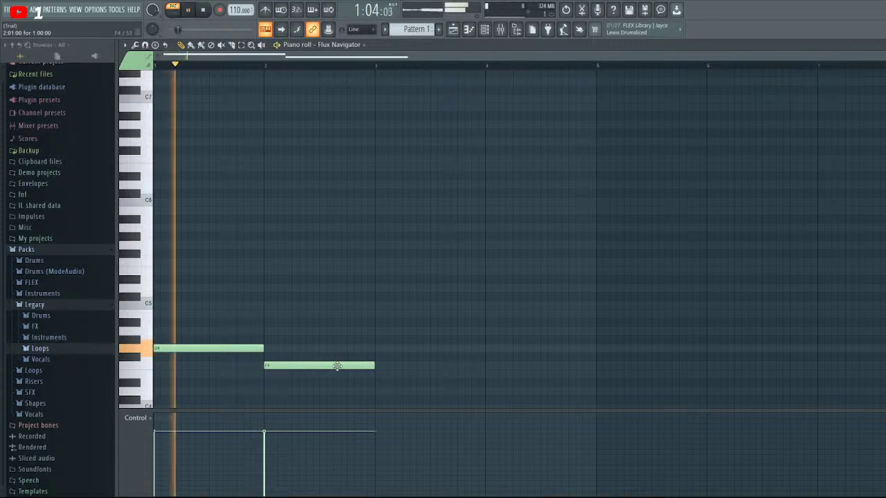
Complete the descending line with a one-bar E4 note in bar 3 and a one-bar D4 note in bar 4
click(378, 375)
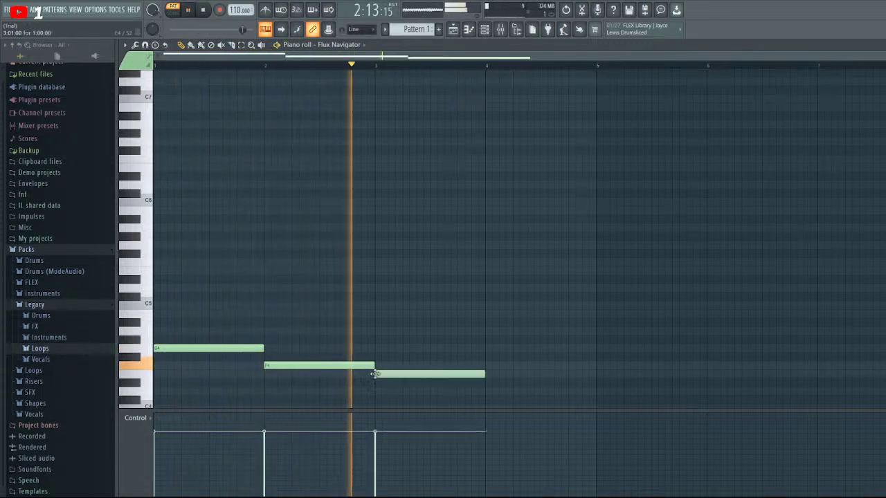
click(489, 391)
key(space)
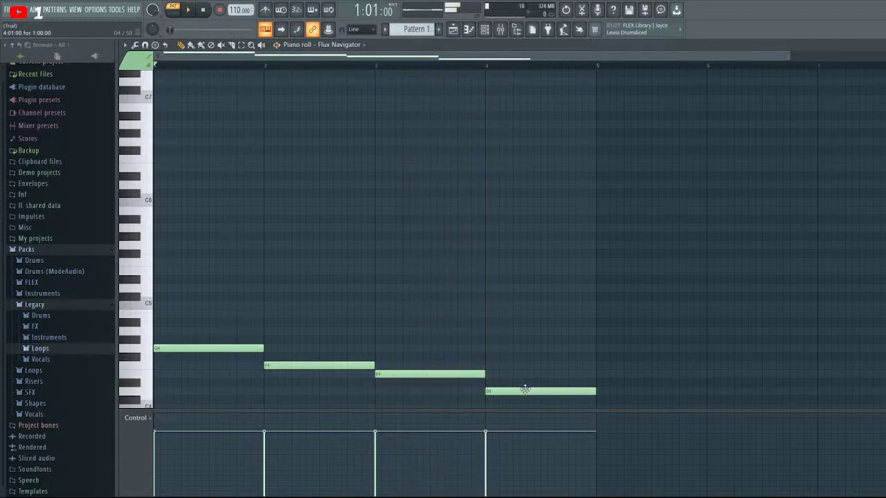
scroll(312, 219, down, 3)
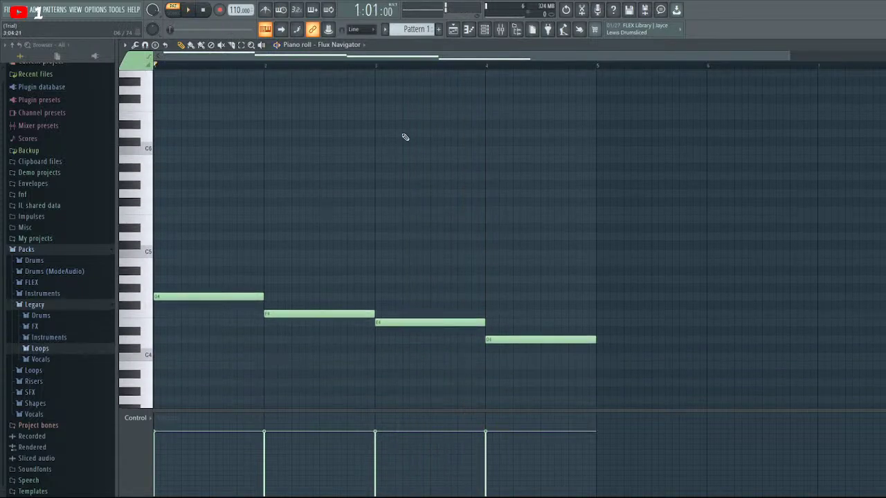
Place Pattern 1 at bar 1 of Track 3 in the playlist and play the arrangement in song mode
click(454, 30)
click(129, 63)
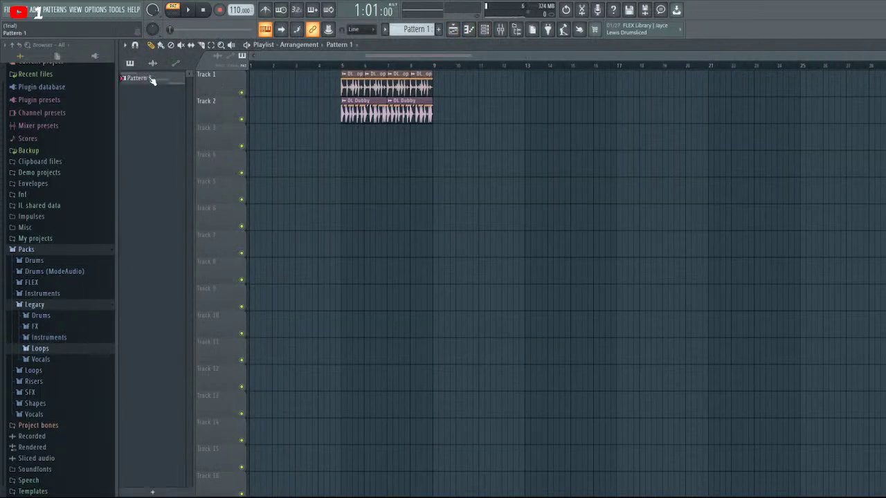
click(252, 133)
click(173, 13)
key(space)
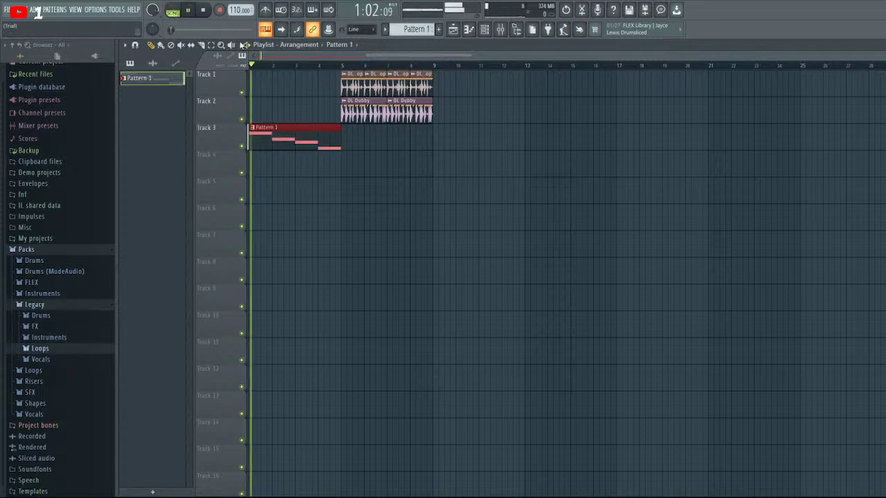
Add two more copies of Pattern 1 on Track 3, at bars 5 and 9, and stop playback
click(351, 144)
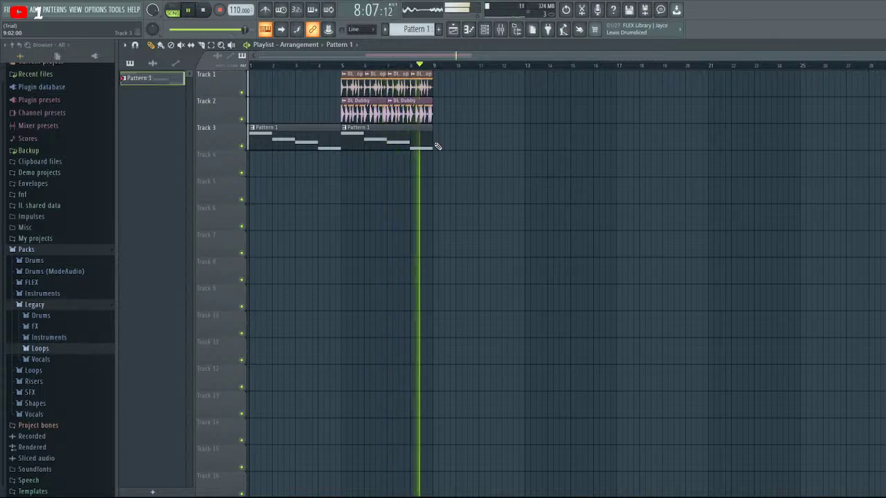
click(437, 146)
key(space)
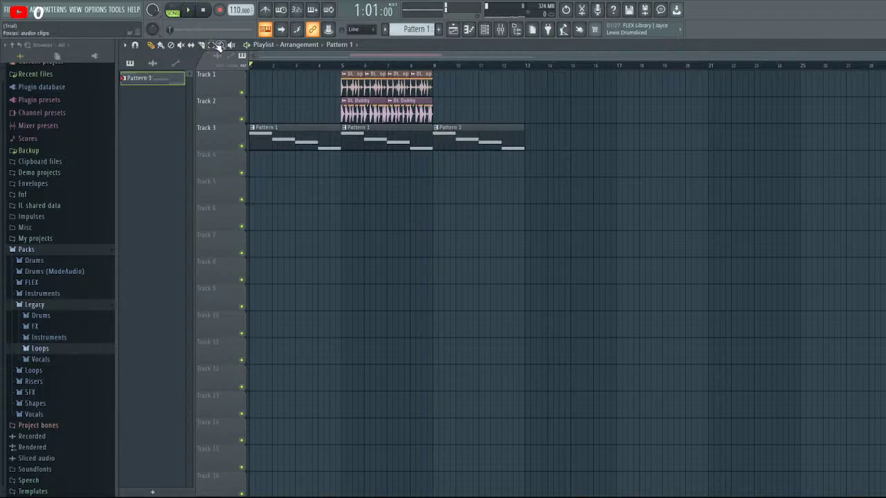
Duplicate the Electroloop and Dubby clips from bars 5 to 8 on Tracks 1 and 2 so the copies start at bar 9
click(456, 64)
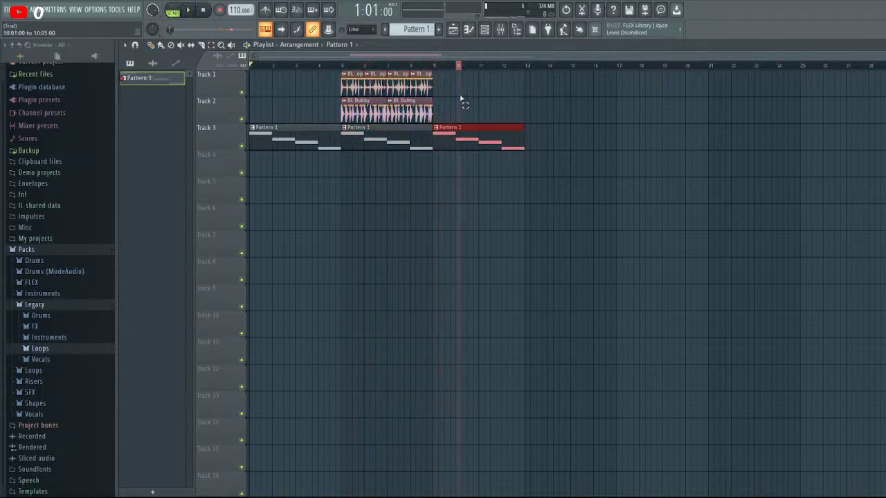
drag(436, 89, 351, 111)
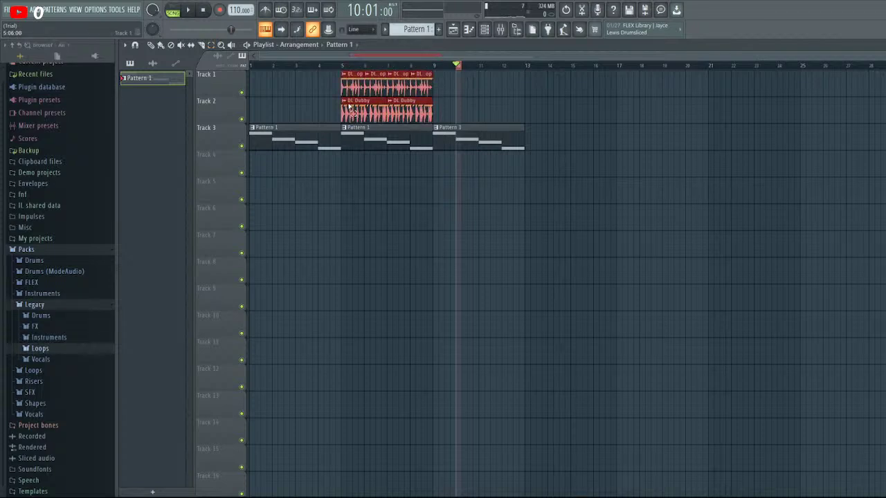
drag(415, 94, 438, 74)
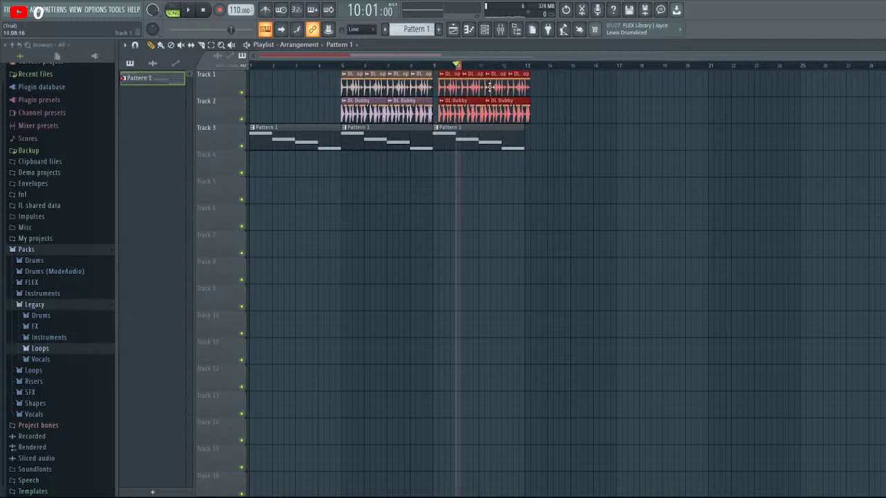
click(421, 74)
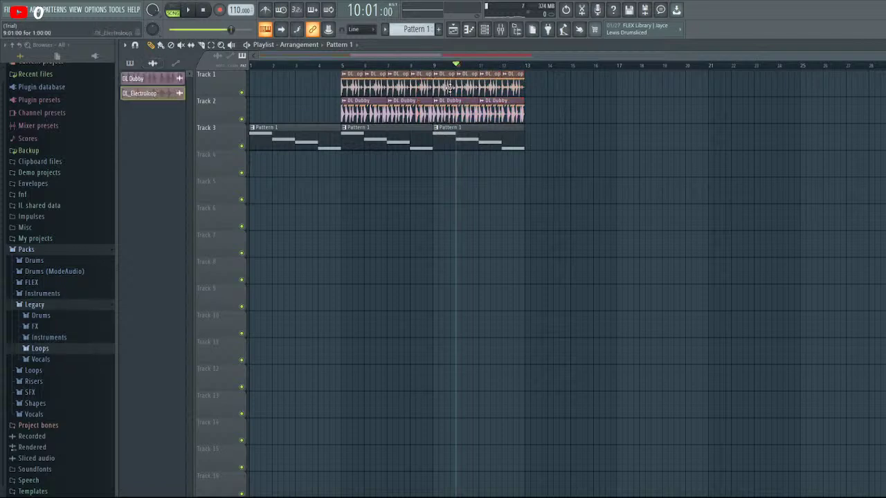
Play the arrangement from the beginning through the drum entry and stop it
click(255, 65)
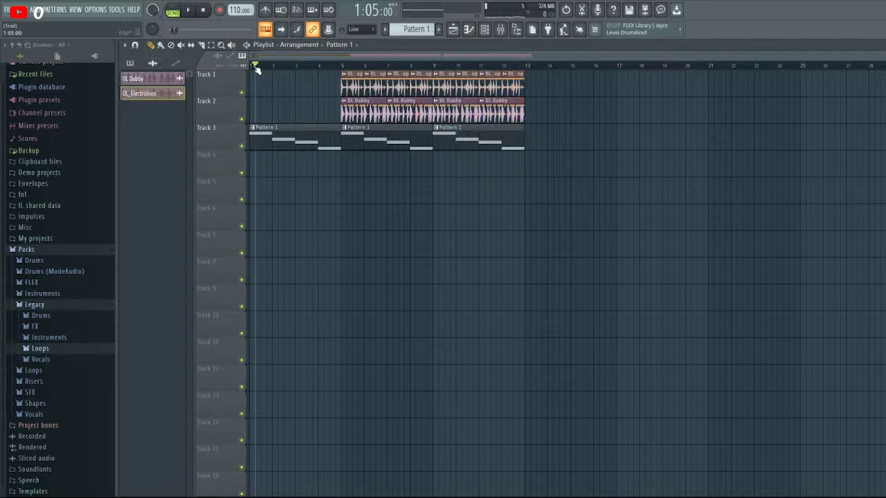
key(space)
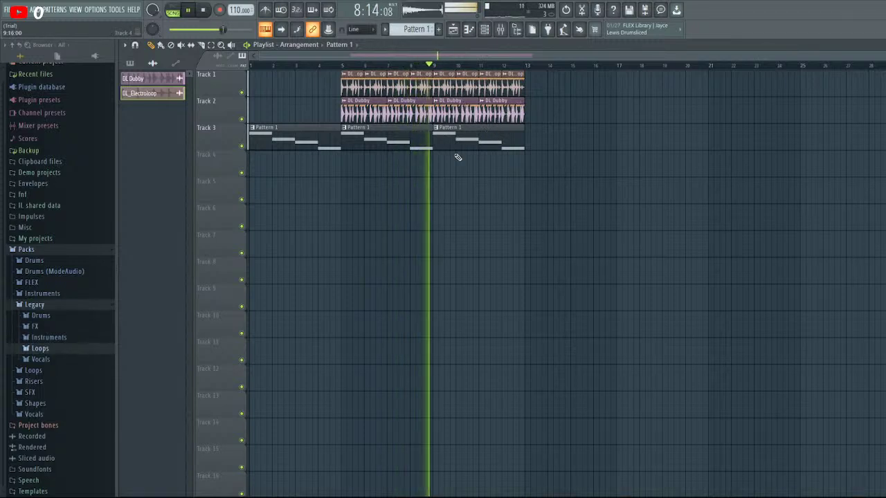
key(space)
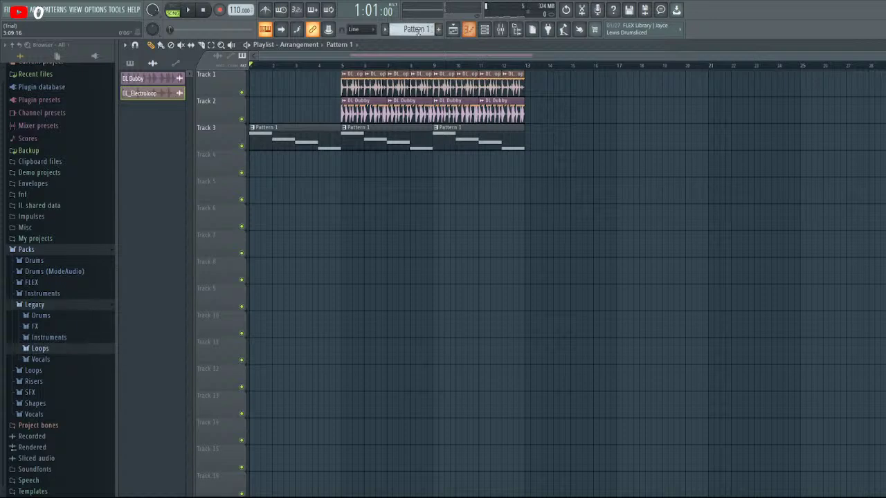
Create Pattern 2 and place it at bar 9 on Track 4
click(438, 29)
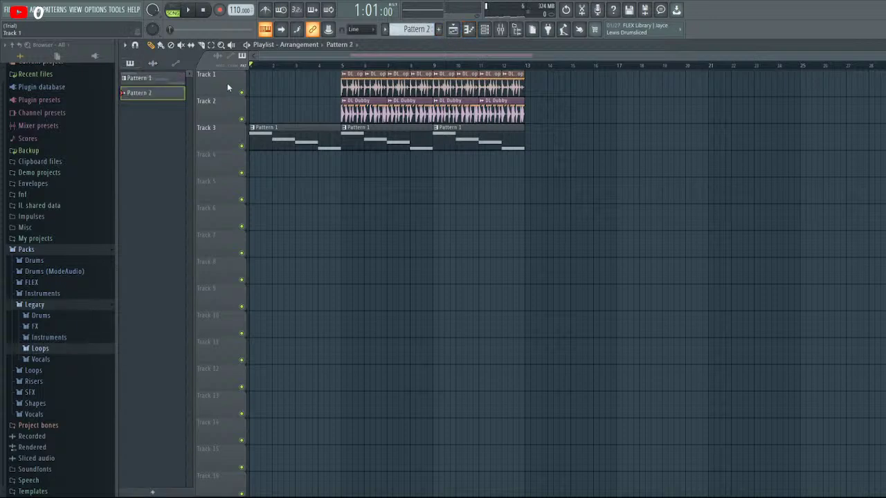
click(438, 171)
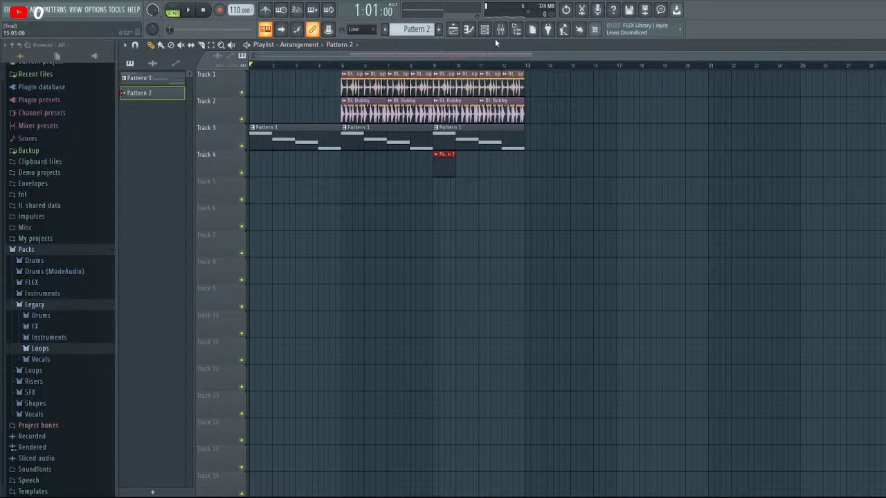
Draw a one-bar G4 note at the start of Pattern 2 for the Homecoming instrument and play it in pattern mode
click(468, 30)
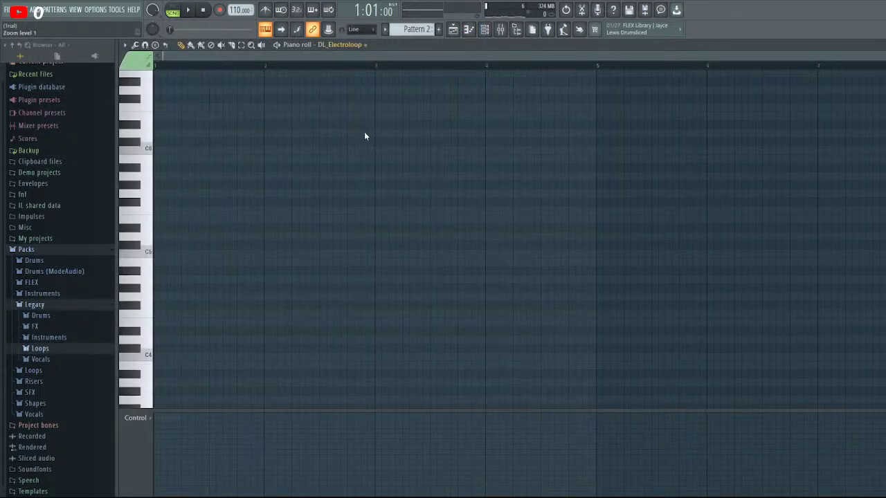
click(139, 348)
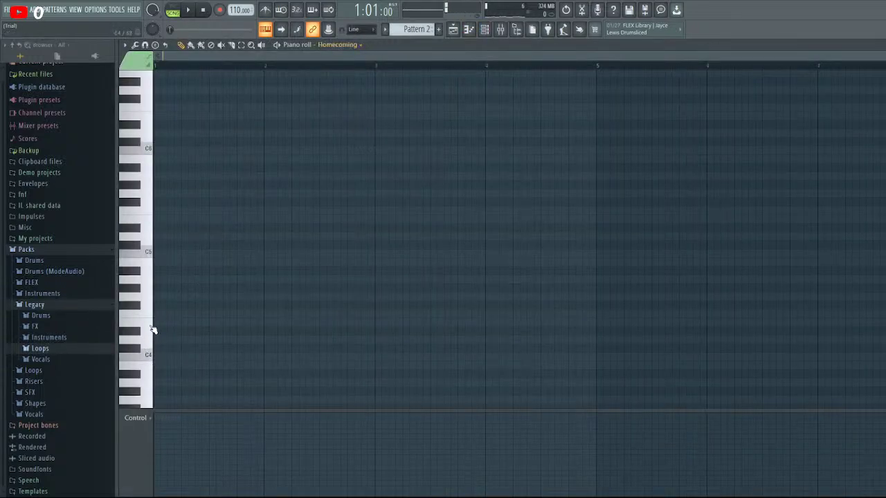
click(148, 296)
click(156, 298)
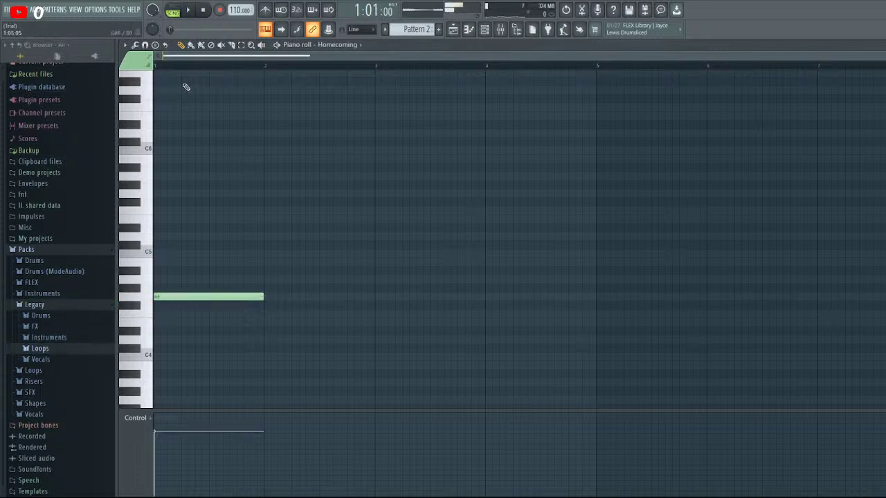
click(172, 12)
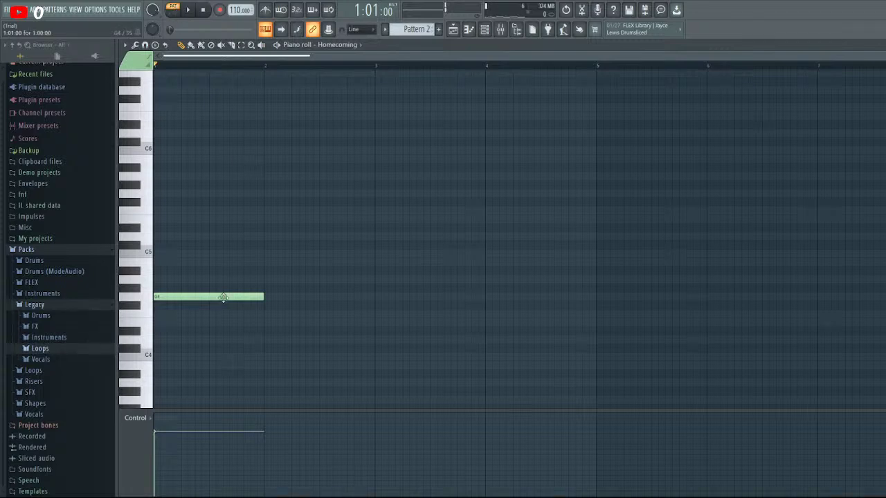
key(space)
key(space)
Shorten the G4 note in bar 1 to one beat and play the pattern to check its length
drag(265, 298, 216, 297)
key(space)
key(space)
key(space)
key(space)
Add a half-beat A4 note on beat 2, follow it directly with another G4 note, and play the melody
click(186, 280)
click(198, 297)
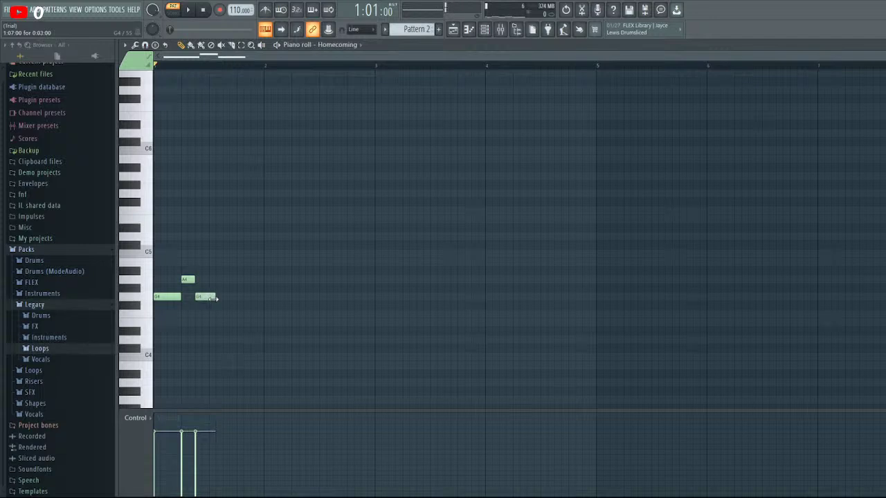
key(space)
key(space)
Add a second A4 note after the second G4, then a one-beat G4 ending bar 1, and play the melody
click(231, 281)
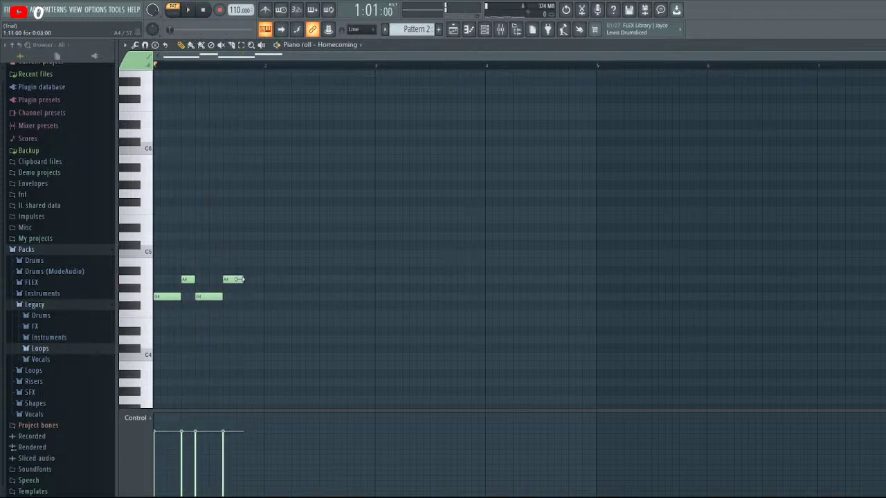
click(243, 297)
drag(251, 298, 258, 298)
key(space)
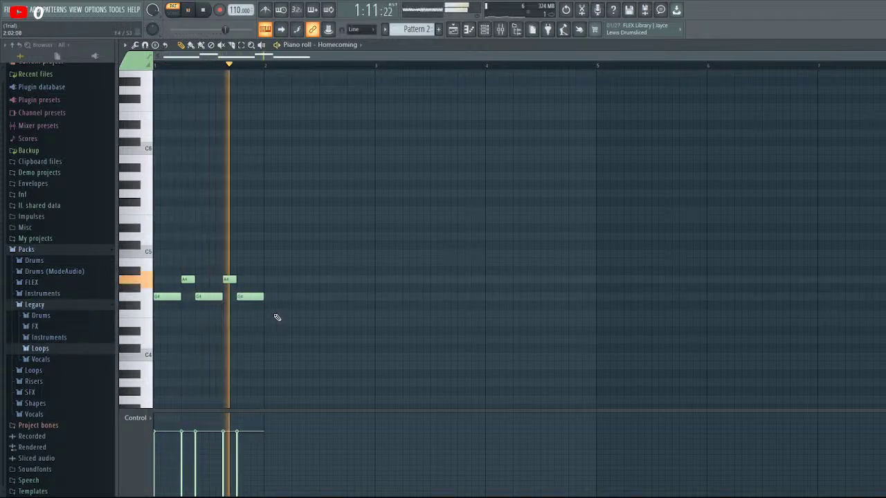
key(space)
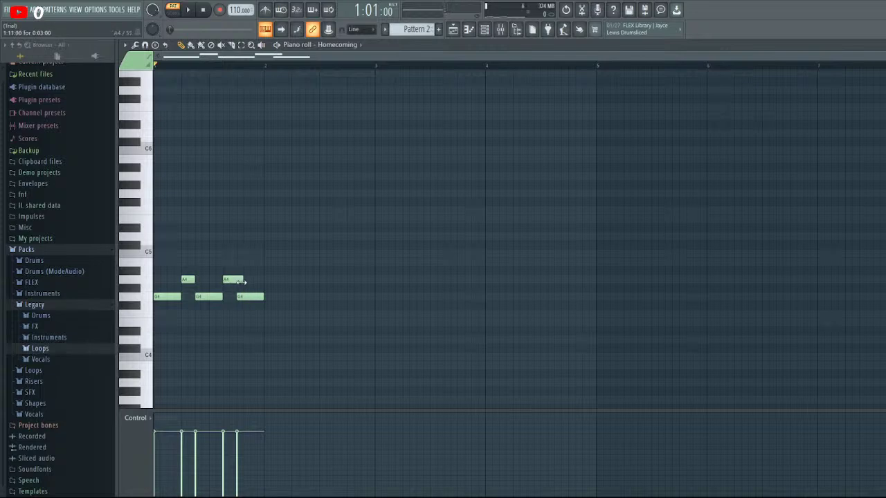
Lengthen the second A4 note to one beat, shift the last G4 to start where it ends, and play the result
drag(261, 297, 274, 298)
key(space)
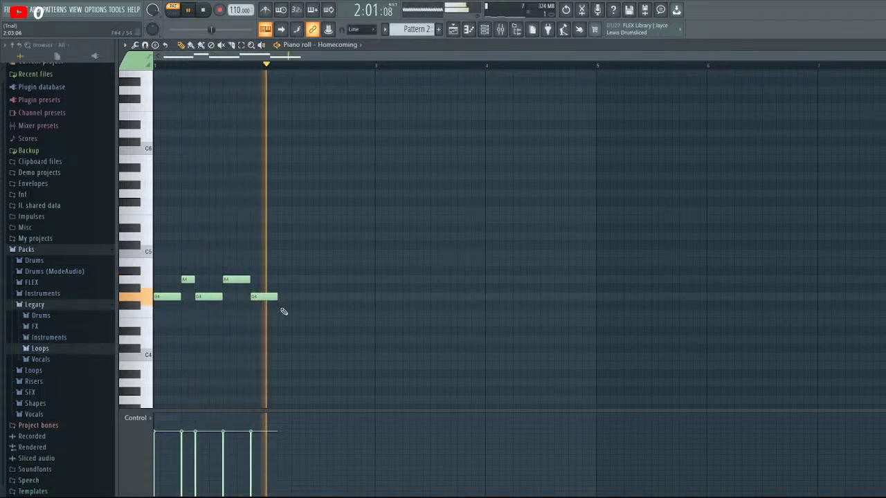
key(space)
Extend the last G4 note to the middle of bar 2 and add an F4 note directly after it
drag(278, 298, 316, 303)
key(space)
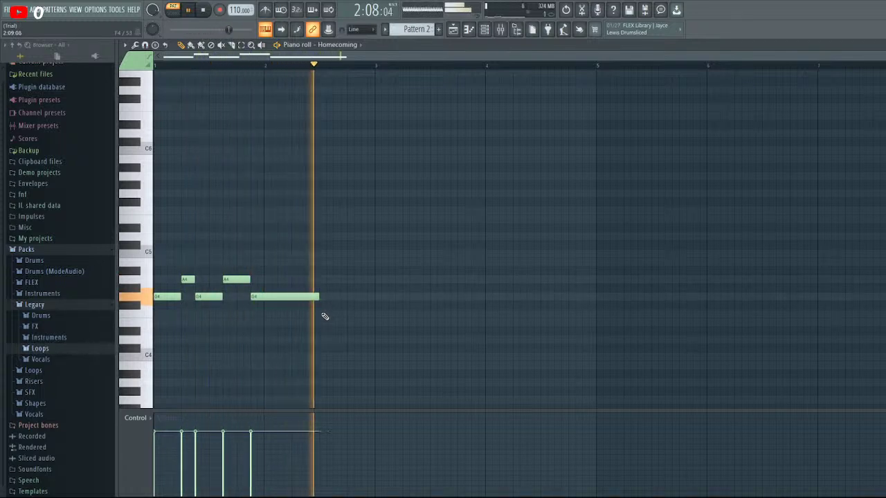
click(322, 315)
key(space)
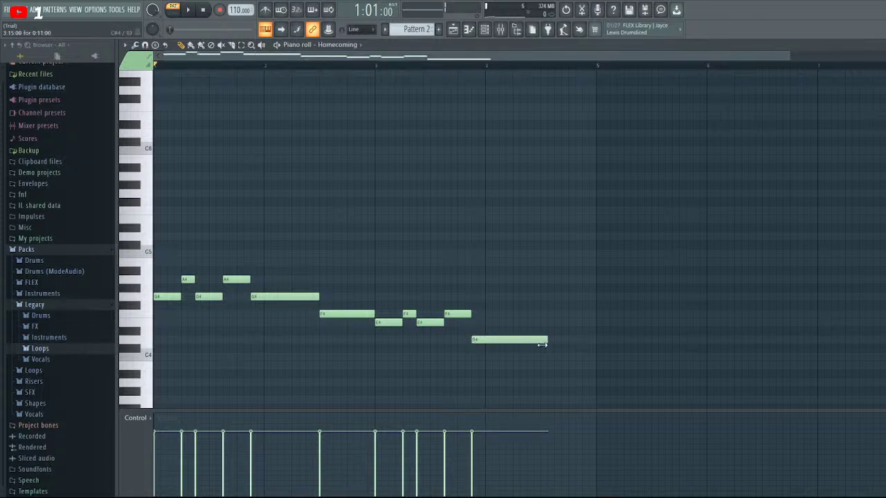
Shorten the last D4 note to end mid bar 4, fill the rest of that bar with a B3 note, and play the melody
key(space)
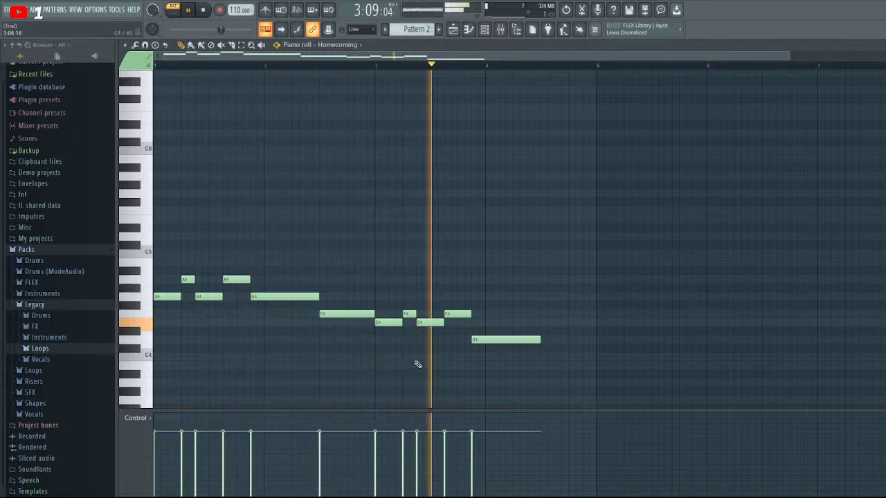
click(557, 357)
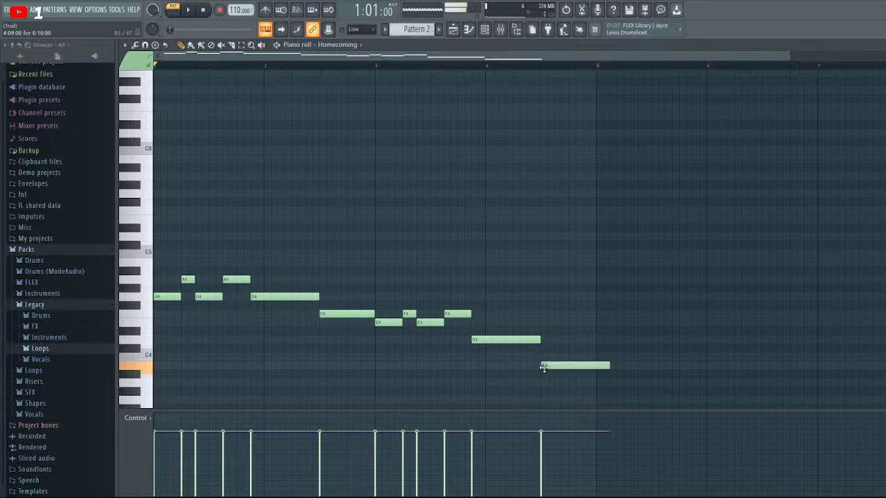
key(space)
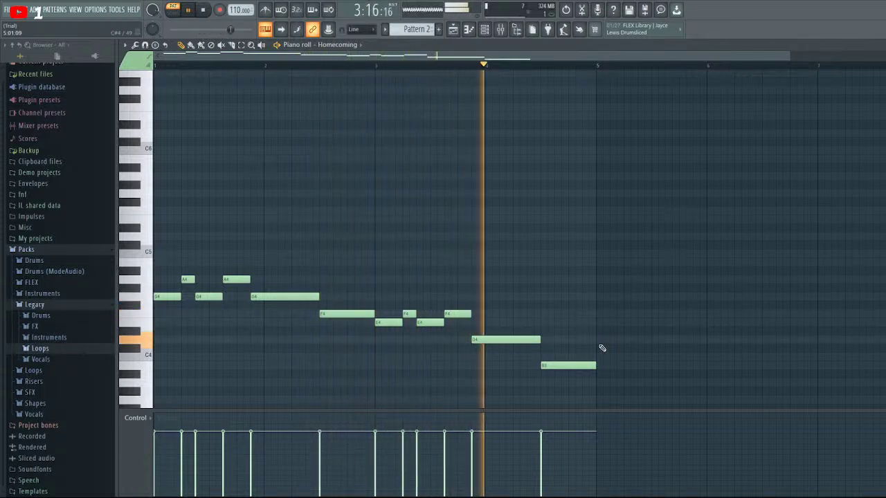
Add a two-beat C4 note at bar 5 followed by rising half-beat D4, E4, F4 and G4 notes, and play the melody
click(602, 340)
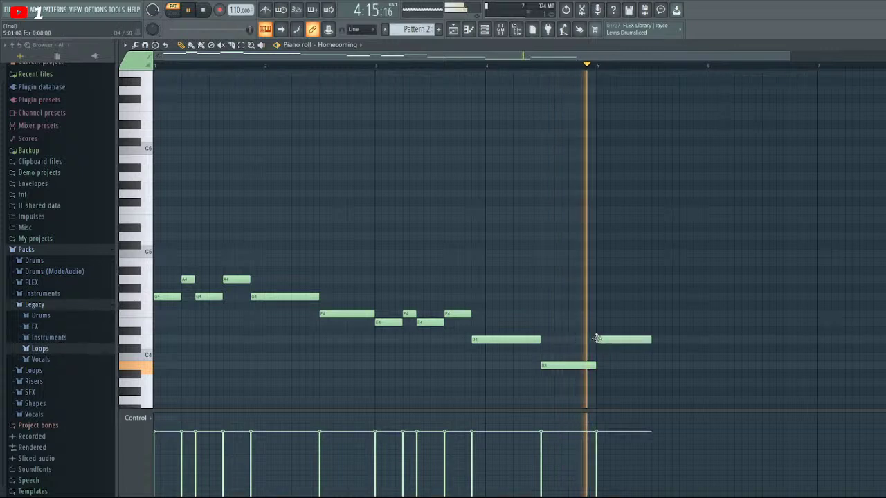
key(space)
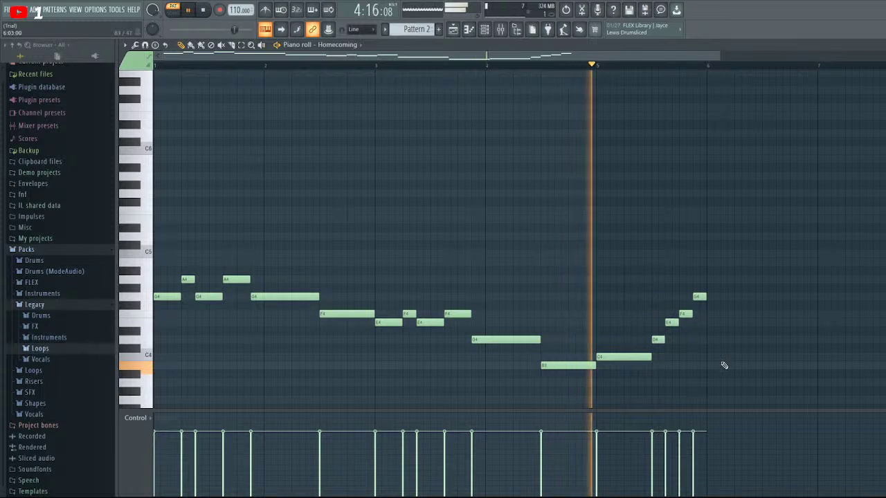
key(space)
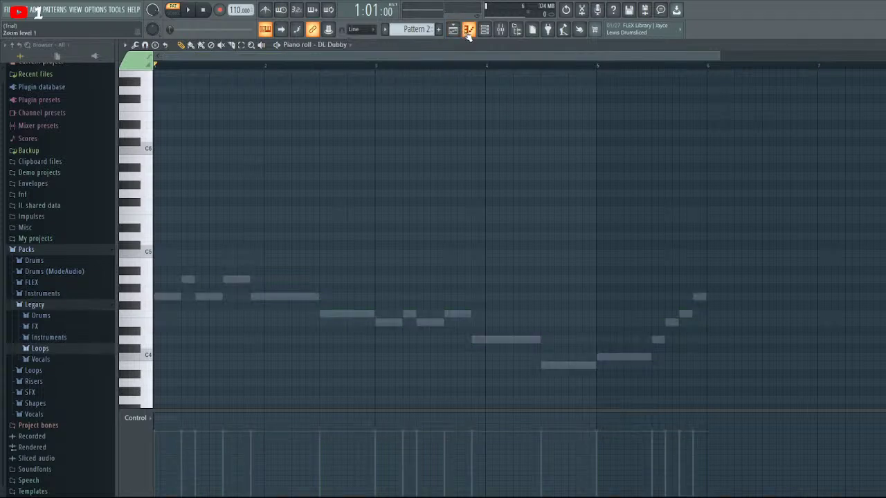
Place Pattern 2 on Track 4 at bar 9 of the playlist, set the tempo to 130, and play the song from bar 5
key(F5)
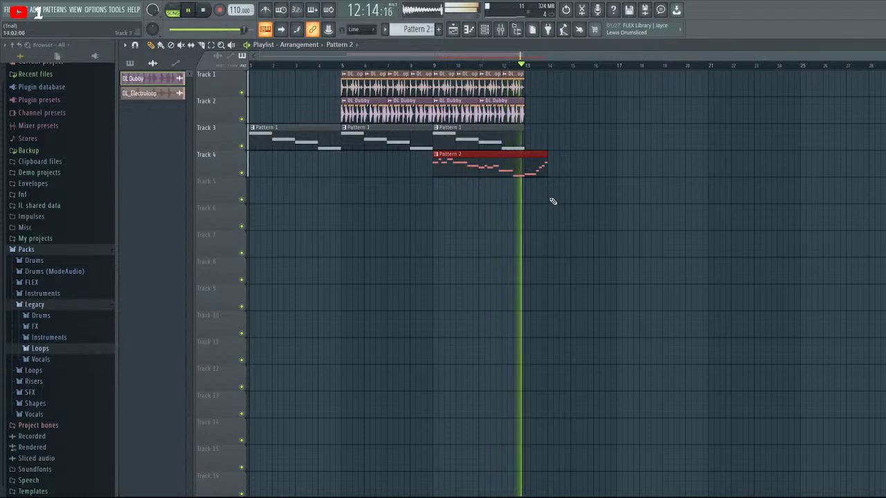
key(space)
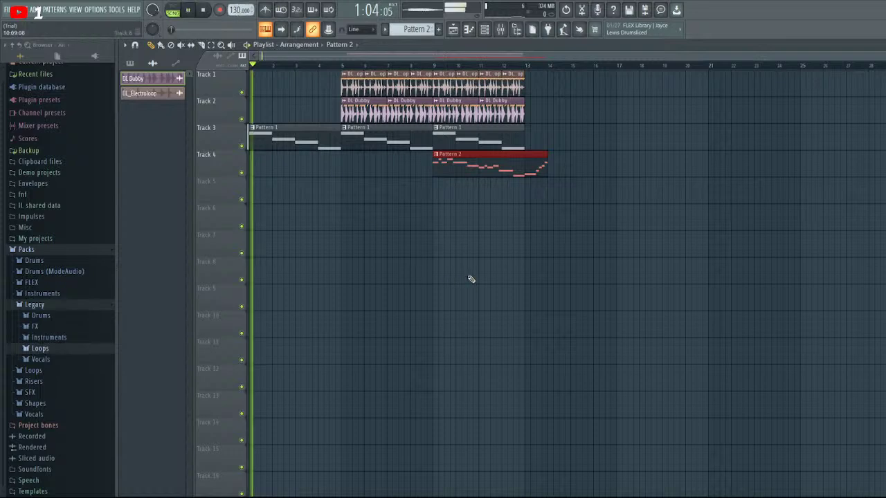
key(space)
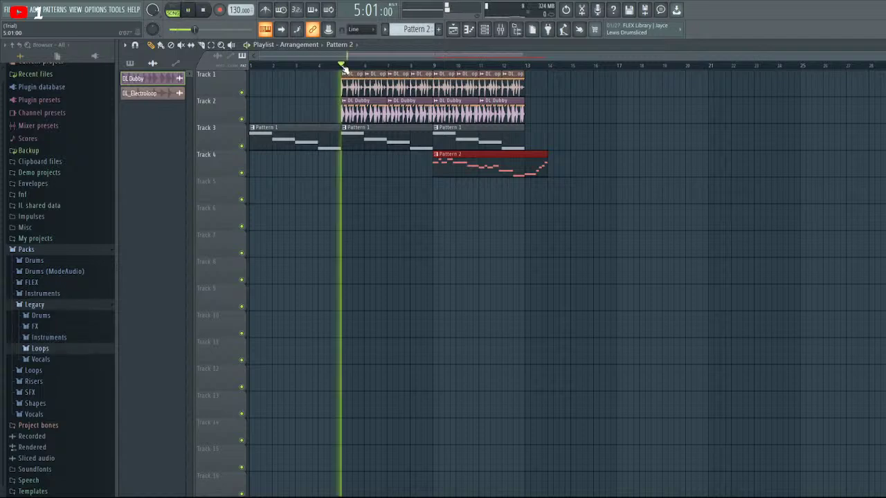
key(space)
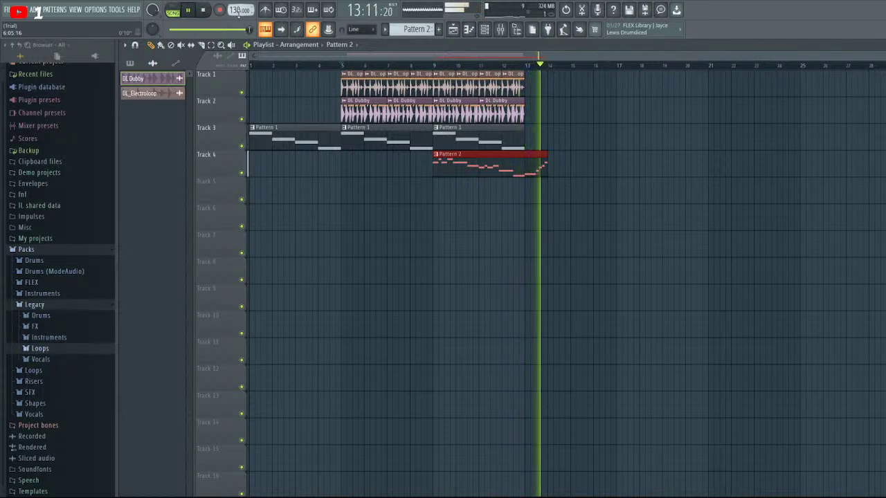
key(space)
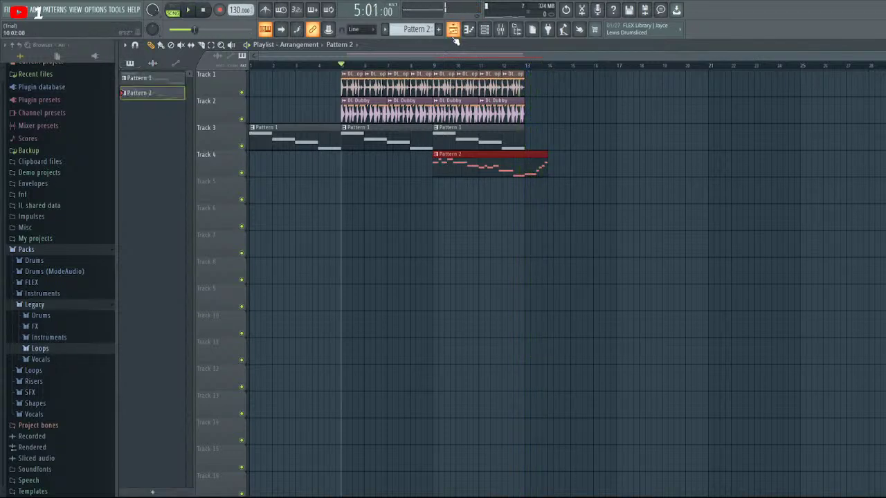
Delete all Homecoming notes in bar 5 of Pattern 2 and return to the playlist
click(469, 30)
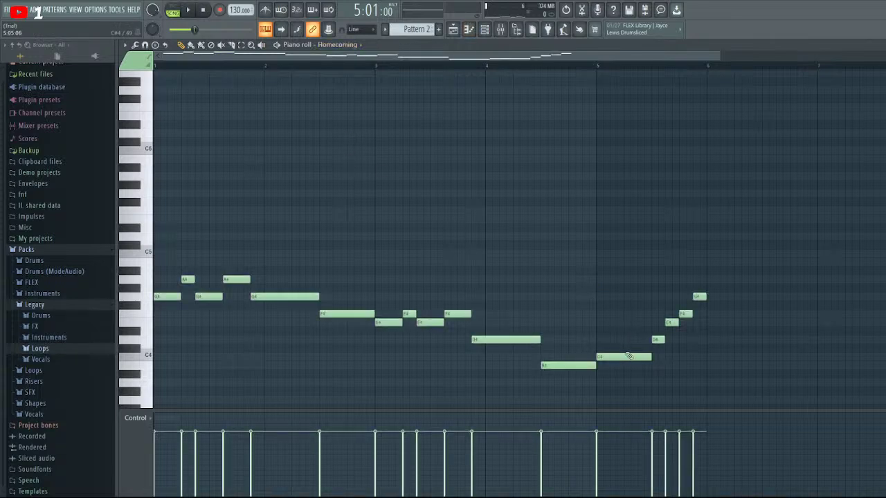
right_click(658, 339)
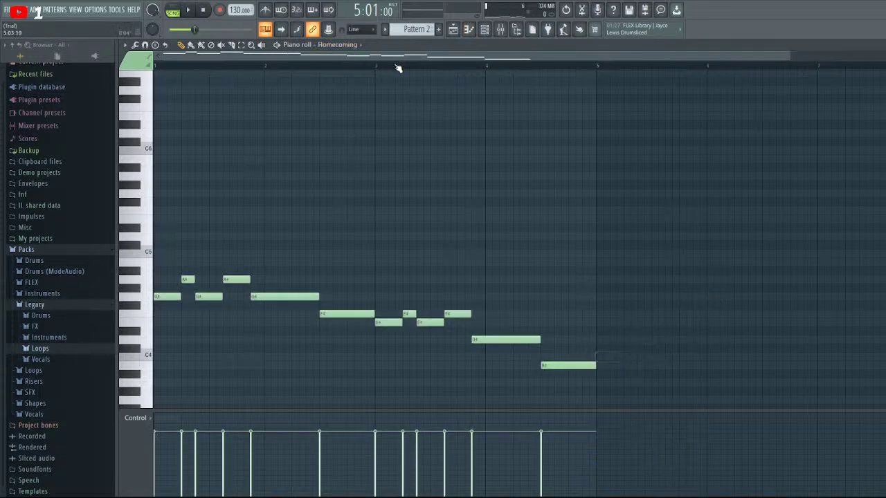
click(453, 31)
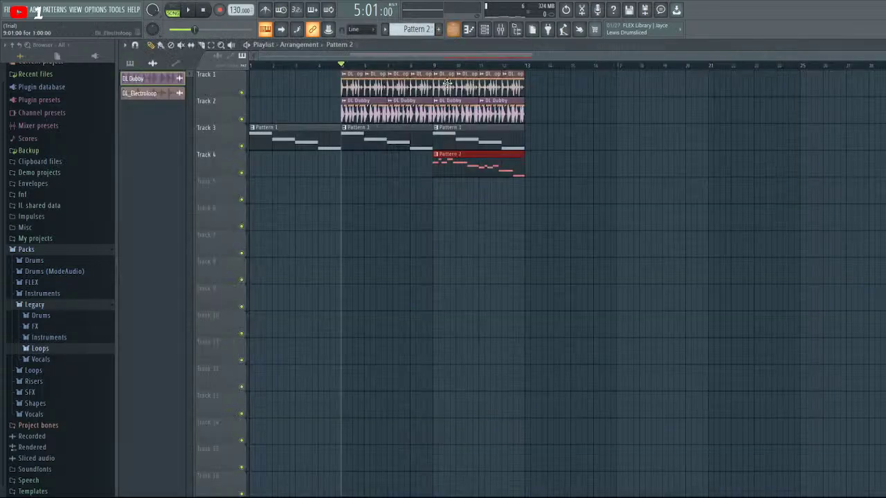
Play the song from bar 9, set the tempo to 124, and play the section again
click(435, 66)
key(space)
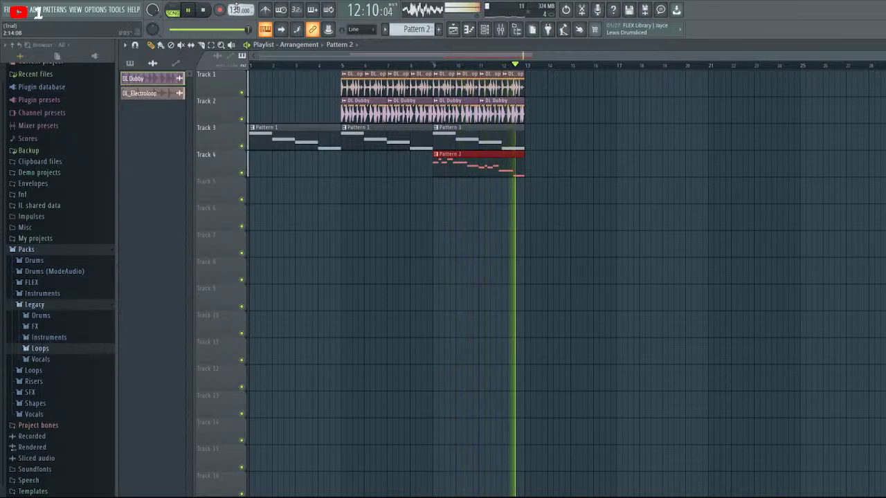
key(space)
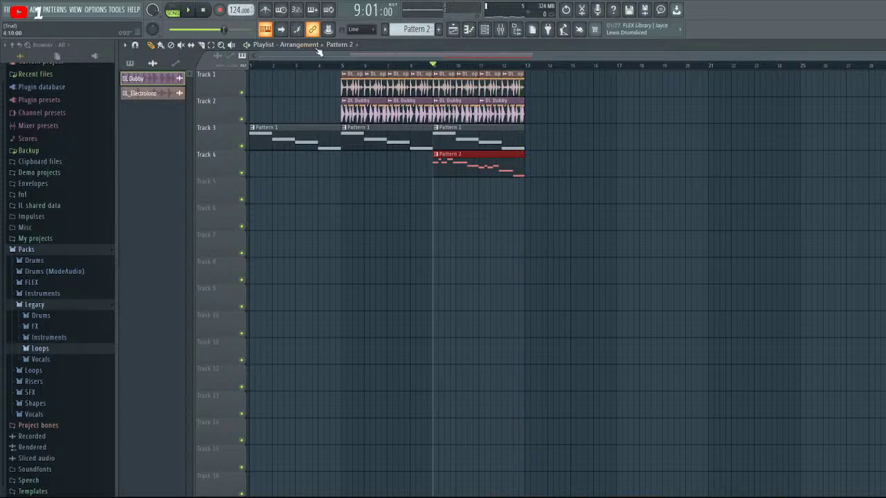
key(space)
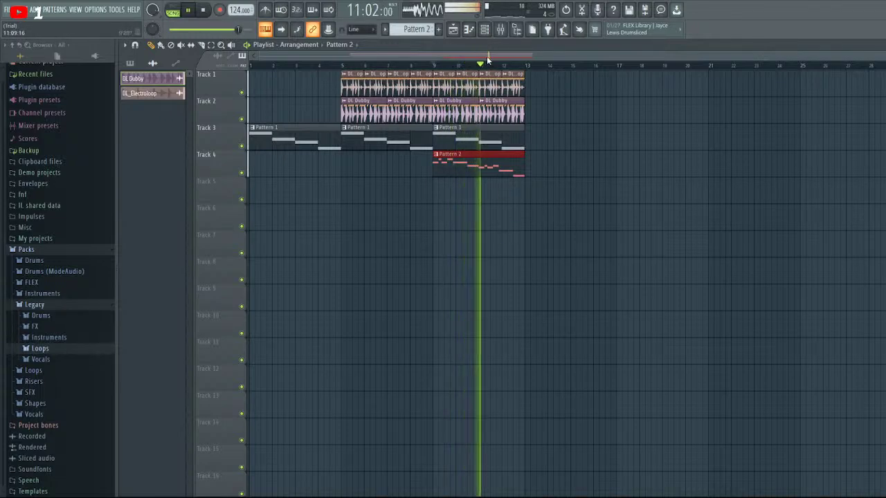
Place another Pattern 2 on Track 4 and another Pattern 1 on Track 3, both at bar 13, and play the song
scroll(550, 67, right, 4)
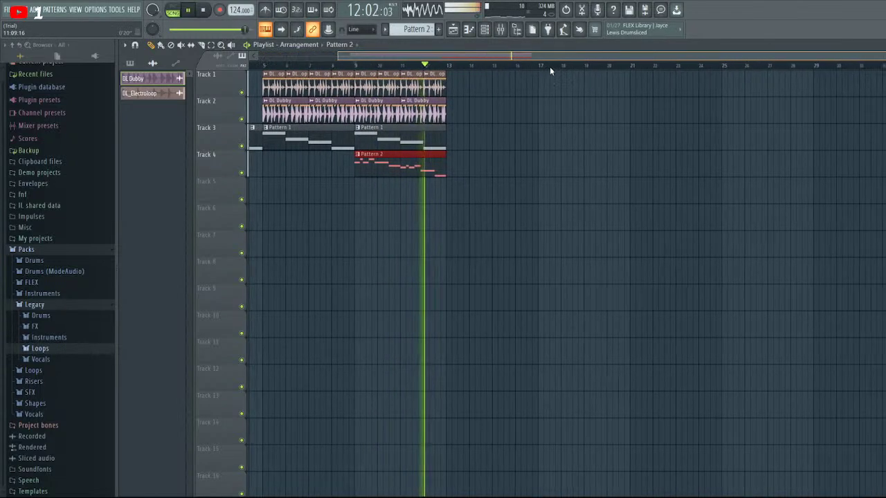
key(space)
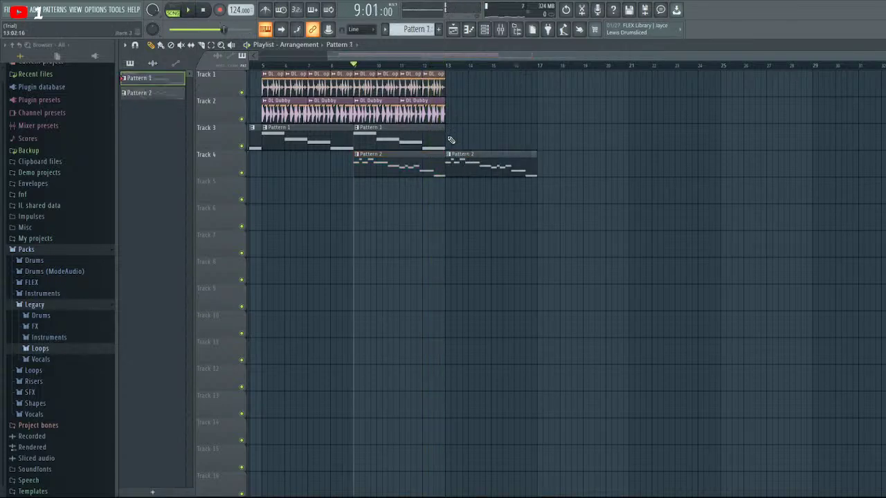
key(space)
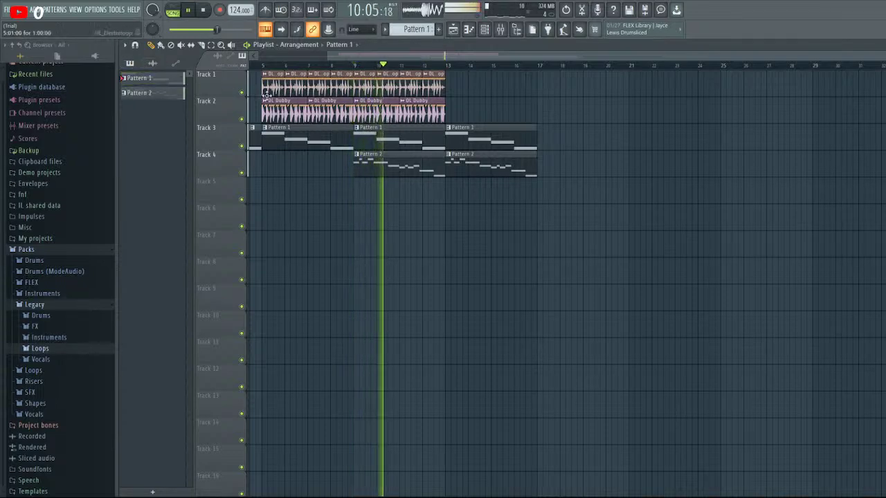
Place two more DL Dubby clips back to back on Track 2 from bar 13 up to bar 17 during playback
click(153, 63)
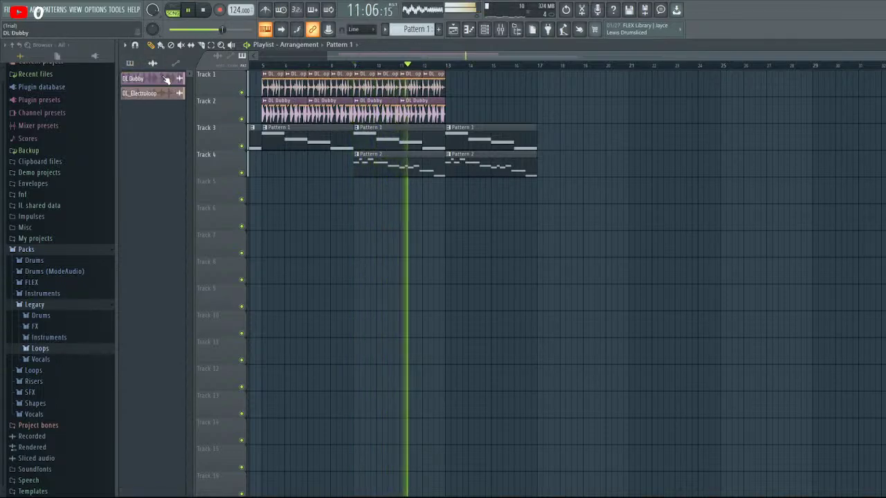
click(451, 113)
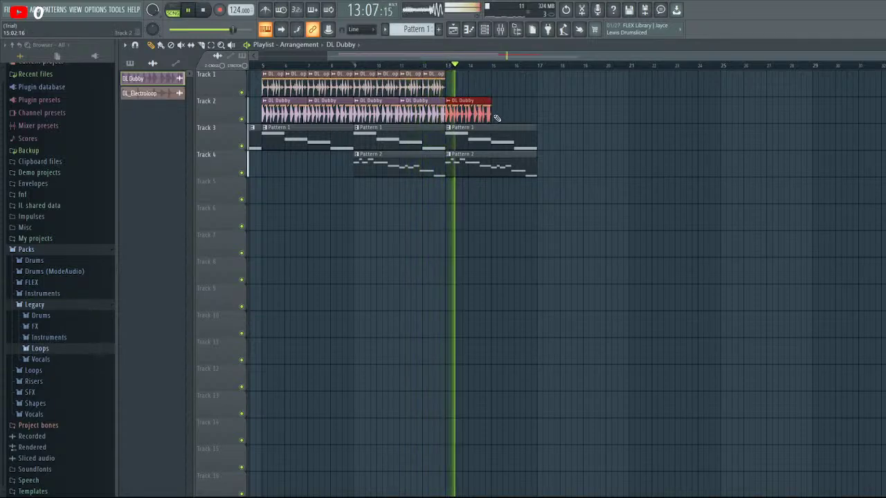
click(496, 115)
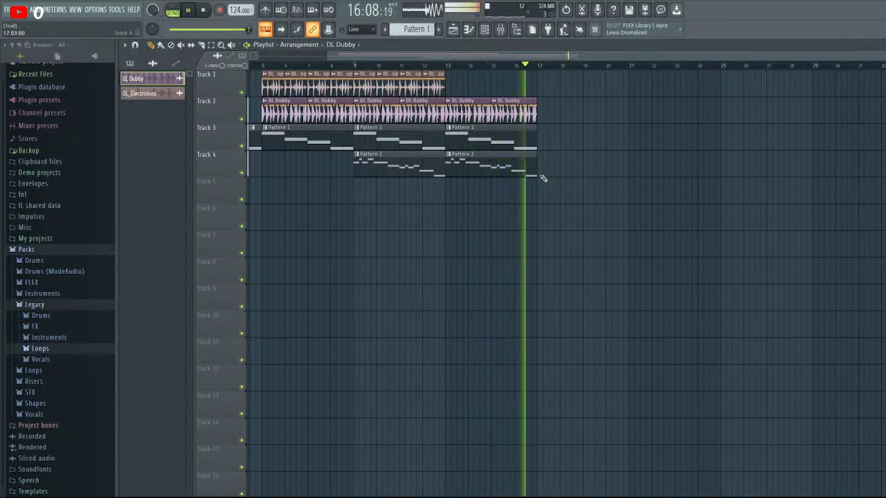
key(space)
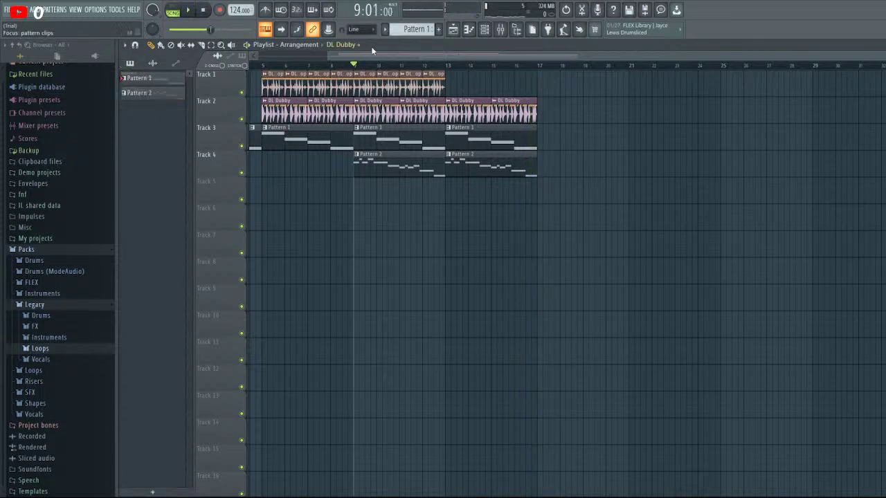
Create Pattern 3 and add a FLEX channel with the Enlightenment preset from the Arksun Cityscape pack
click(438, 31)
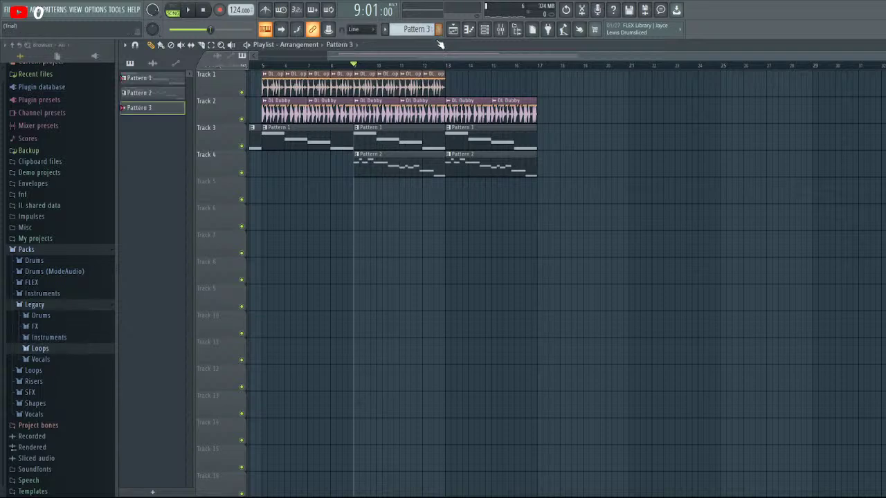
click(484, 31)
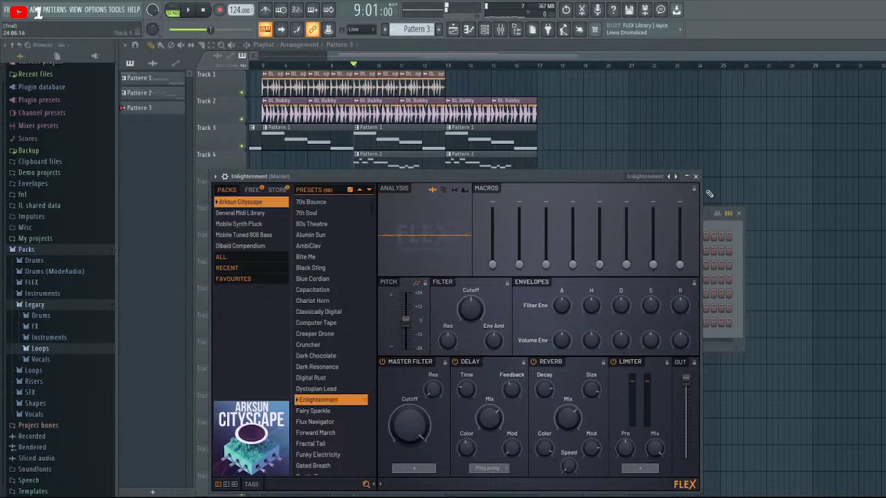
click(696, 176)
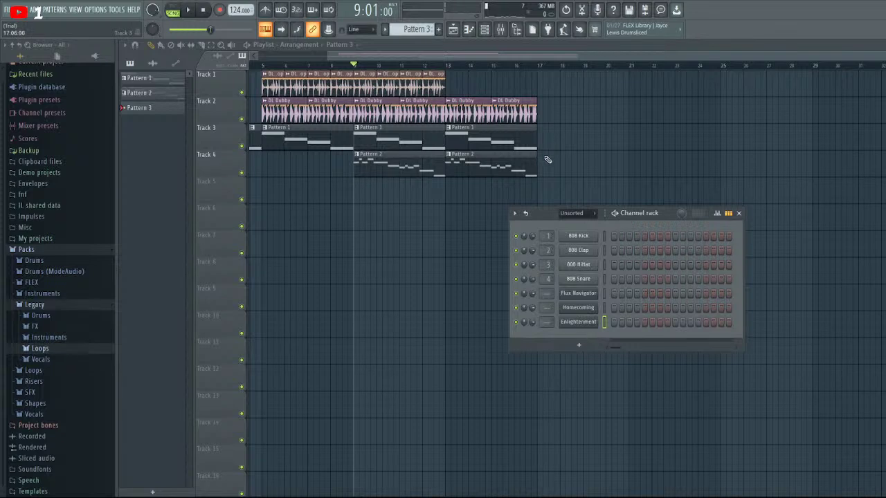
Place Pattern 3 on Track 3 at bar 17, directly after the last Pattern 1 clip
click(164, 107)
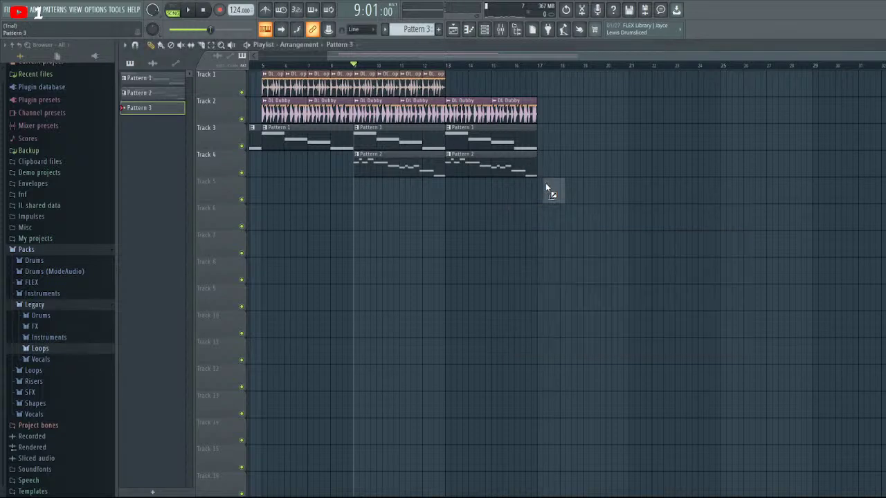
click(537, 149)
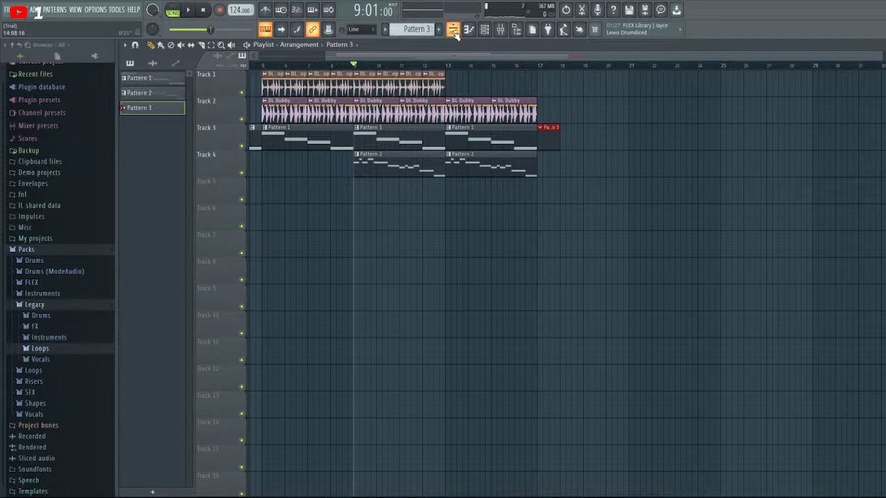
Draw a C5 note filling bar 1 in the Enlightenment piano roll, switch to pattern playback, and play it
click(484, 29)
click(134, 249)
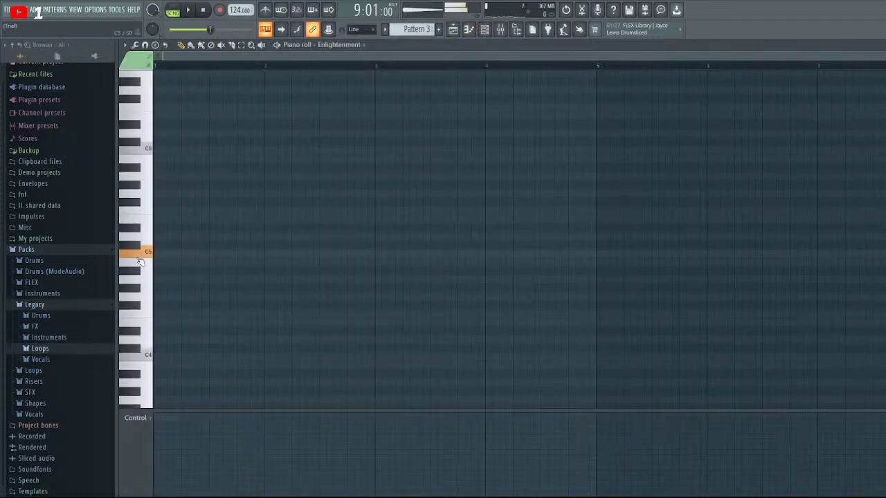
click(158, 253)
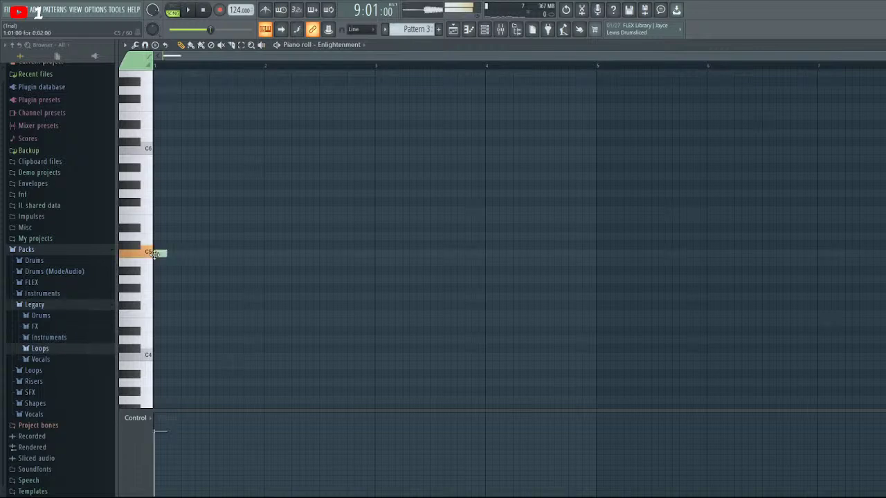
drag(164, 253, 184, 263)
key(space)
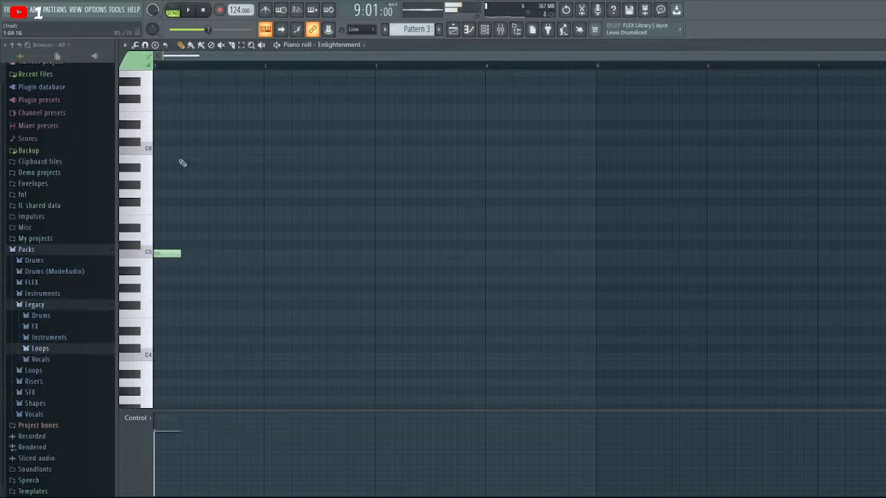
key(l)
key(space)
drag(183, 253, 266, 254)
key(space)
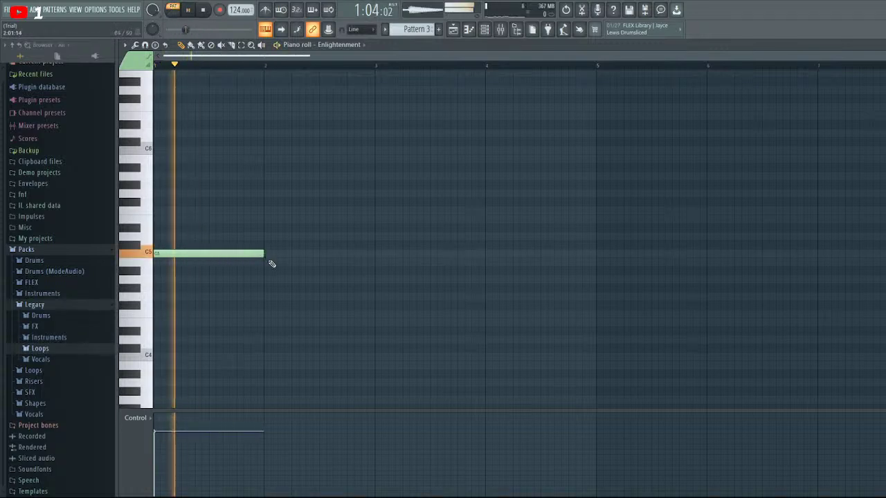
Add a one-bar B4 note in bar 2 and a one-bar C5 note in bar 3 of Pattern 3 while it plays
click(264, 263)
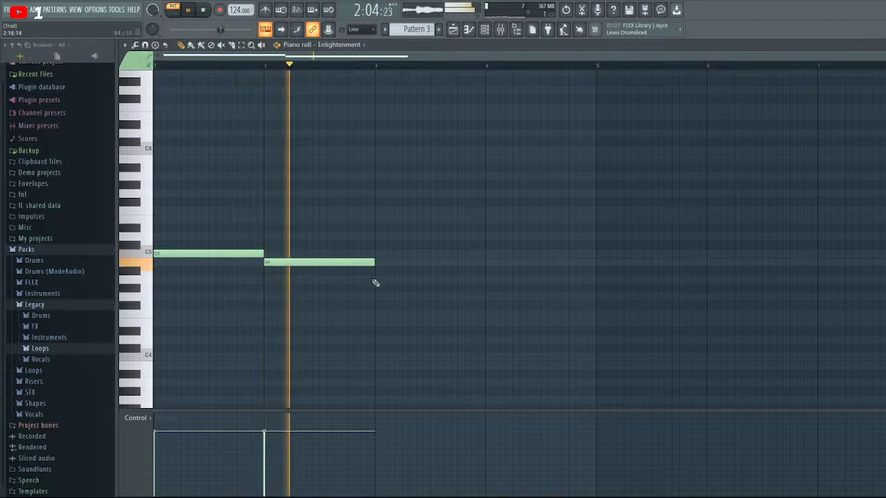
click(376, 253)
key(space)
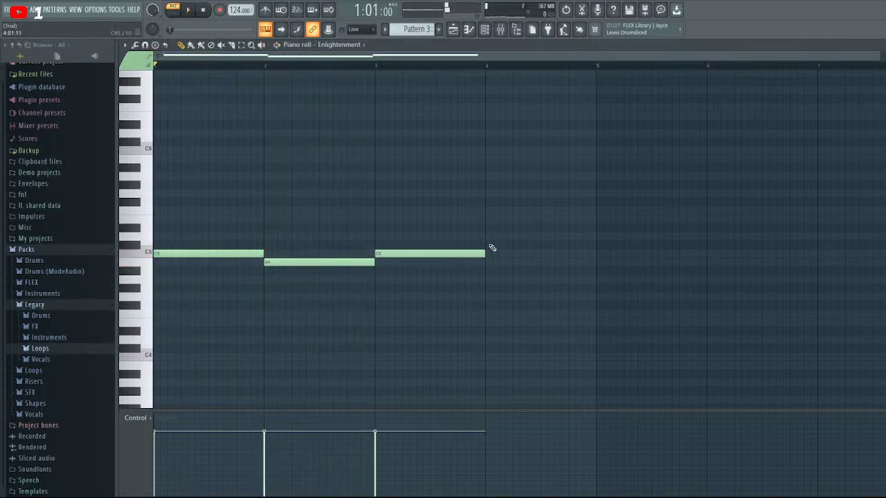
Fill bar 4 of Pattern 3 with a half-bar D5 note followed by a half-bar B4 note, then play the pattern
click(488, 236)
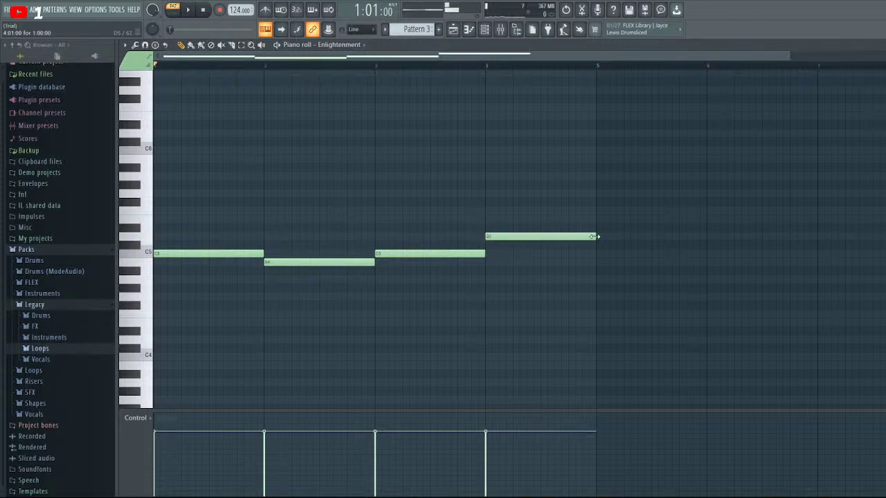
drag(592, 236, 540, 246)
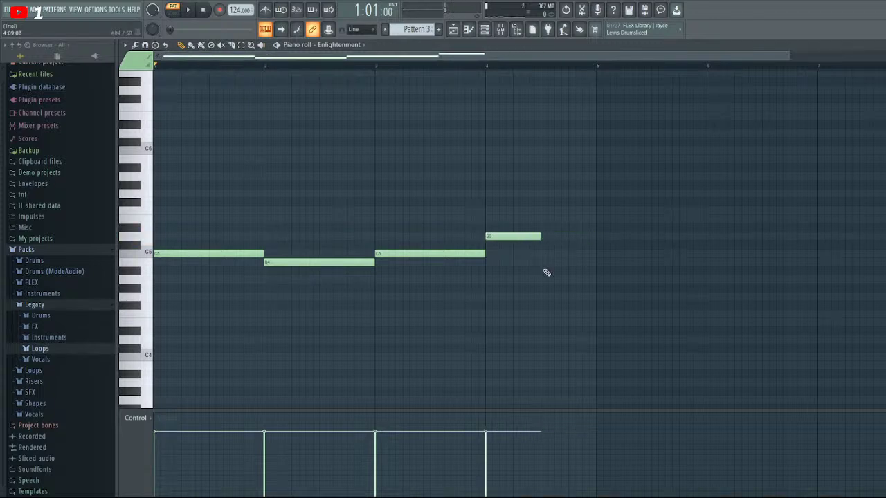
click(544, 263)
key(space)
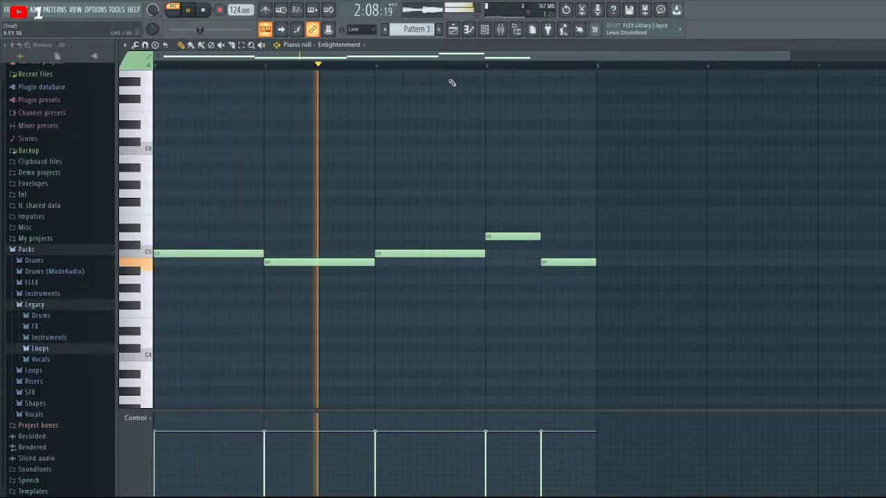
key(space)
In the playlist, move the Pattern 3 clip at bar 17 down to Track 5 and place Pattern 1 on Track 3 at bar 17
click(454, 31)
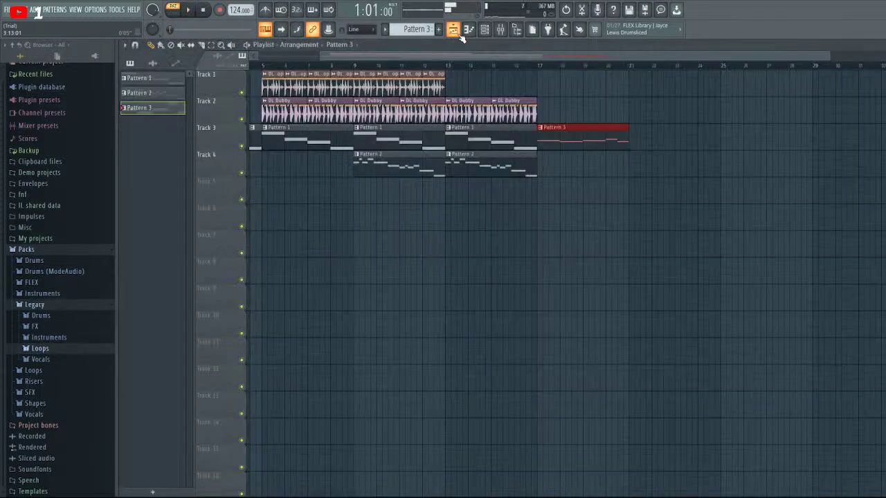
drag(154, 81, 551, 224)
drag(569, 141, 567, 202)
drag(166, 79, 541, 142)
Listen to the new section in song mode from bar 17
key(space)
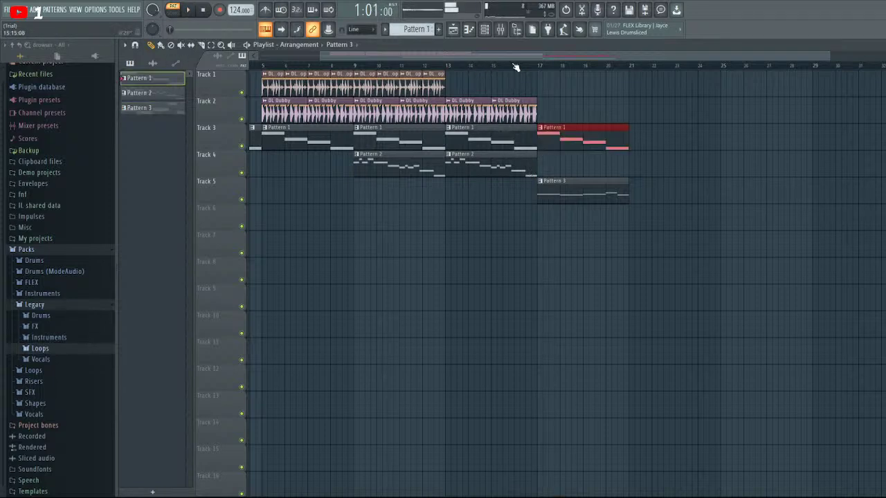
click(542, 66)
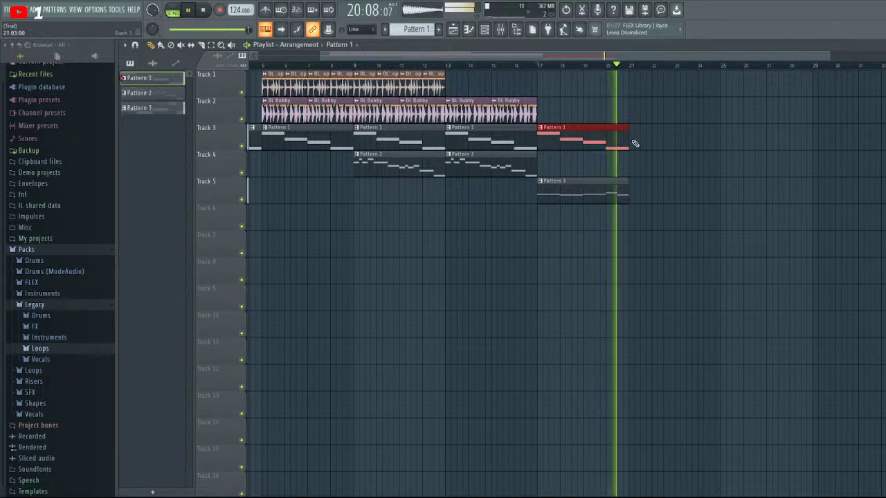
key(space)
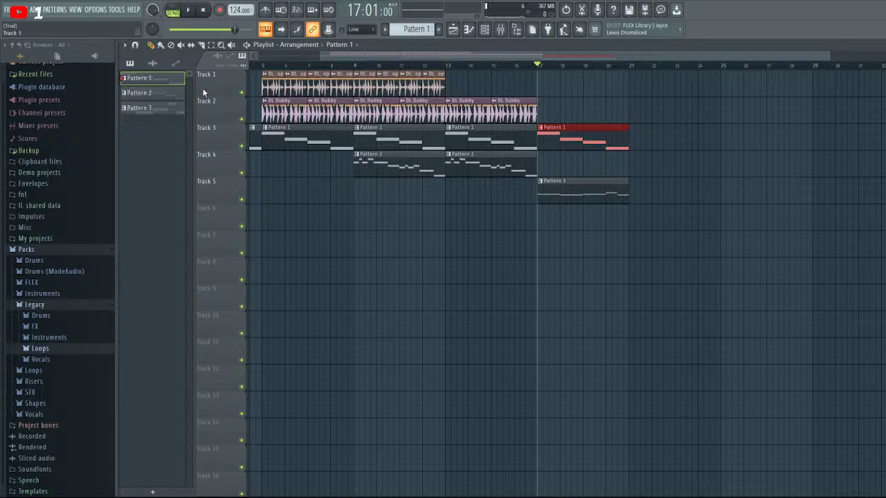
click(155, 97)
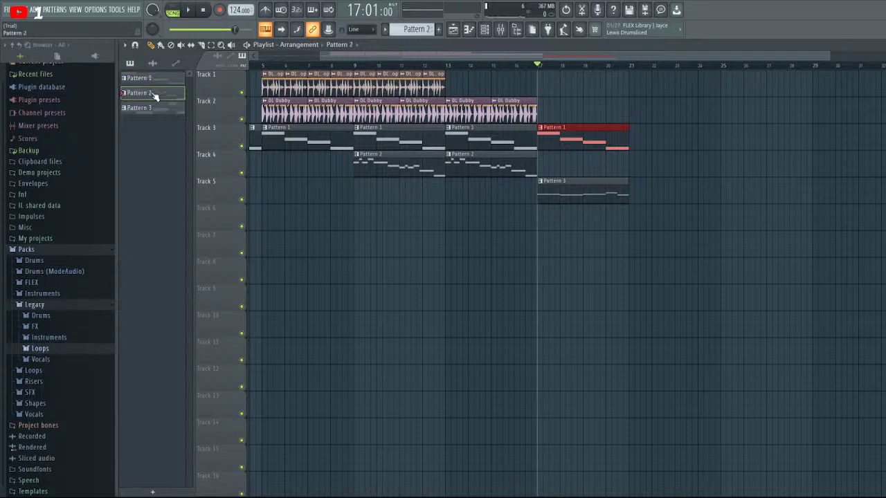
click(167, 79)
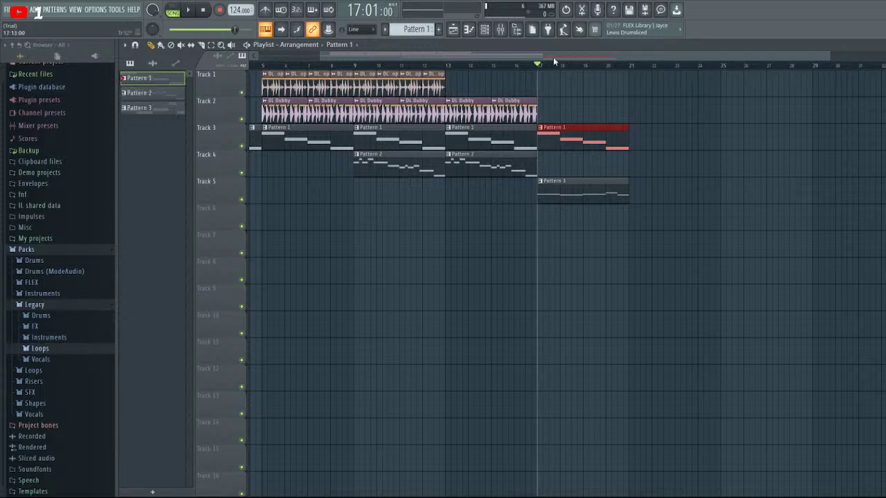
key(space)
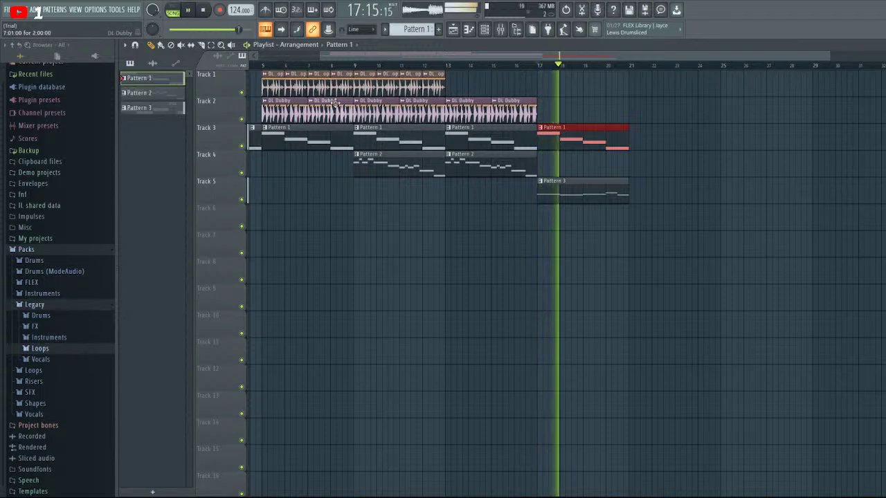
key(space)
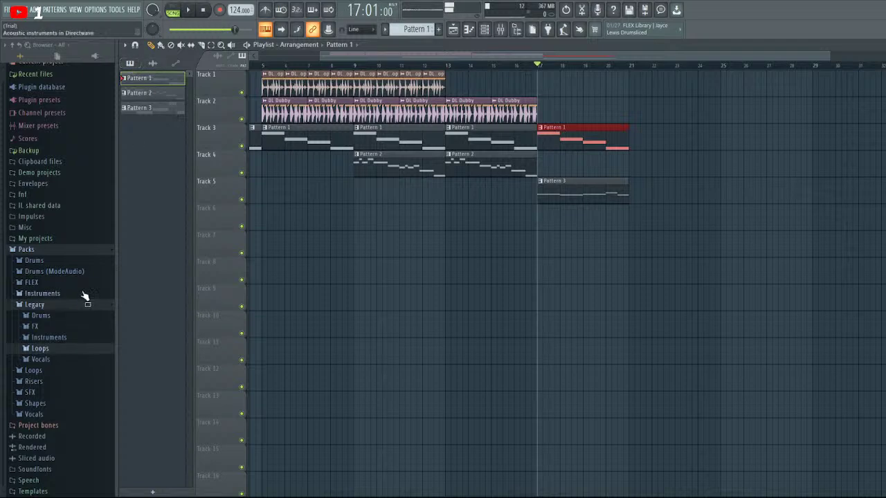
Add the DL Glitch loop from the Loops pack to Track 2 at bar 17
click(57, 414)
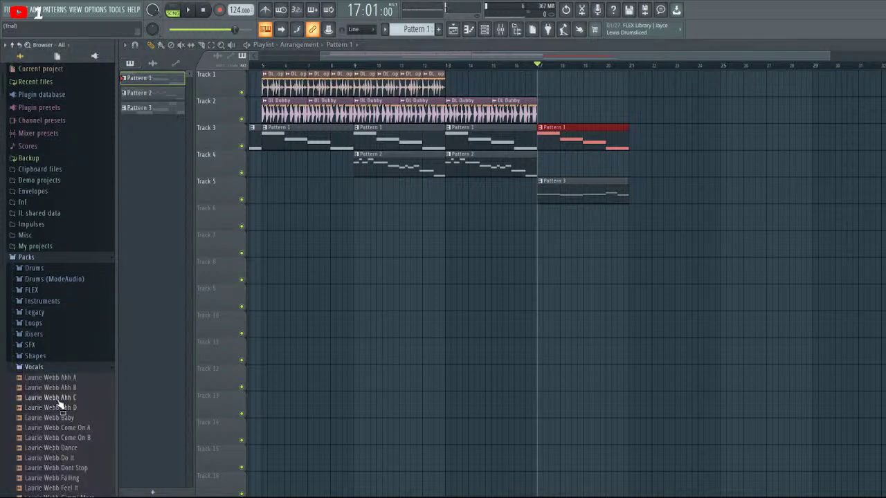
click(57, 368)
click(52, 324)
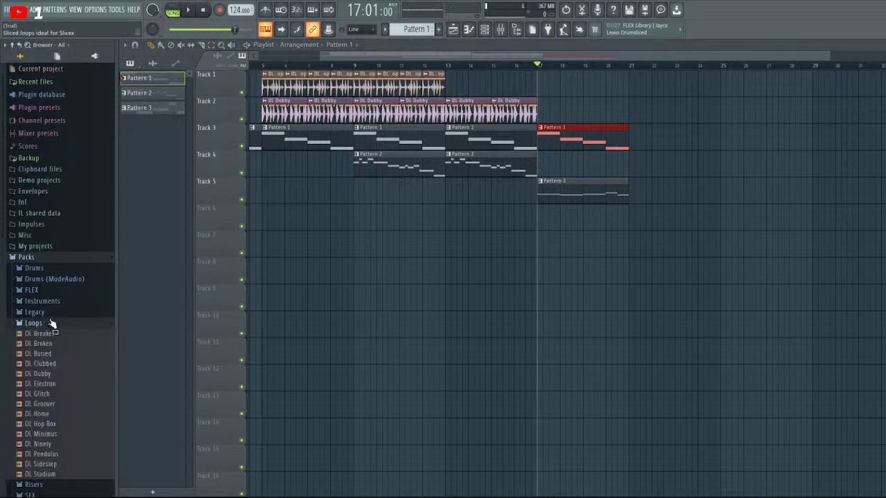
drag(62, 397, 554, 116)
Play the song from bar 13 and place a second DL Glitch clip directly after the first on Track 2
key(space)
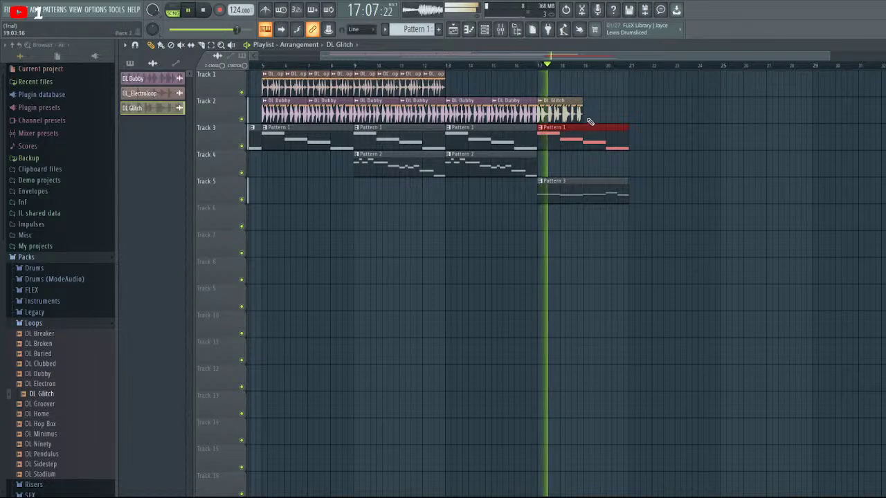
click(448, 59)
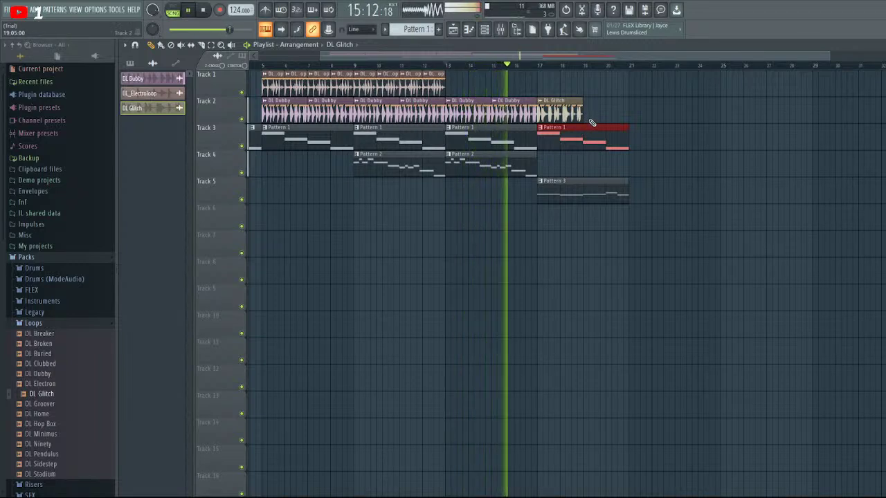
click(586, 114)
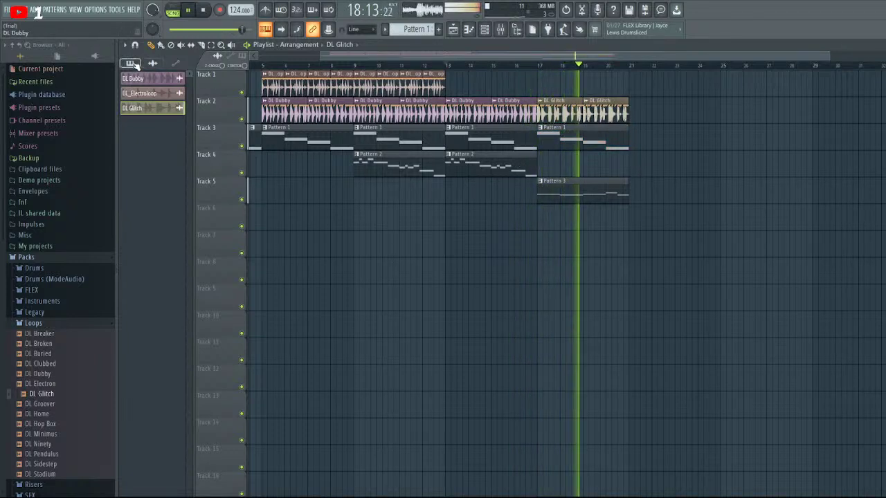
Place another Pattern 3 clip on Track 5 at bar 21 and stop playback
click(626, 196)
click(633, 197)
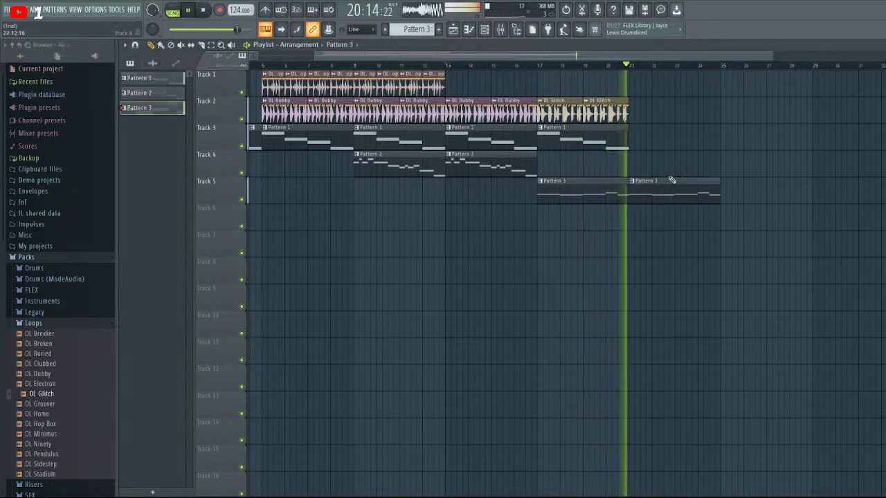
key(space)
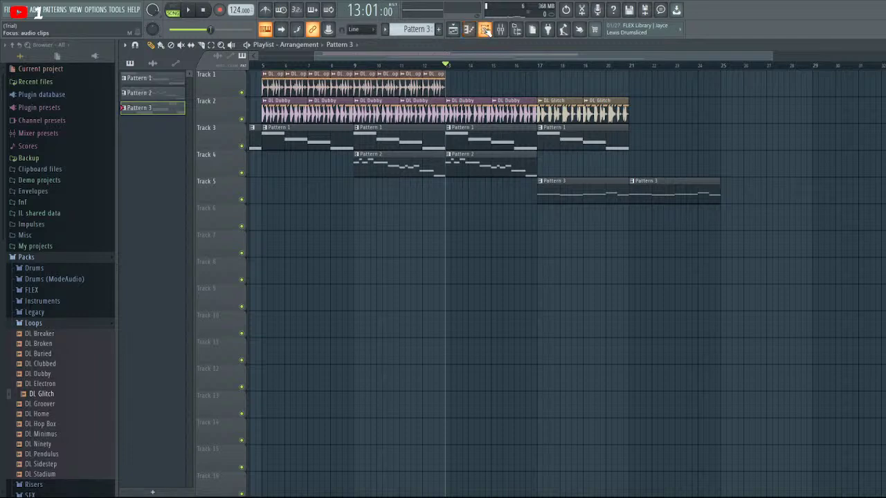
Add a Slicex channel loaded with the CG Chromatic Scale sample and close its plugin window
click(468, 30)
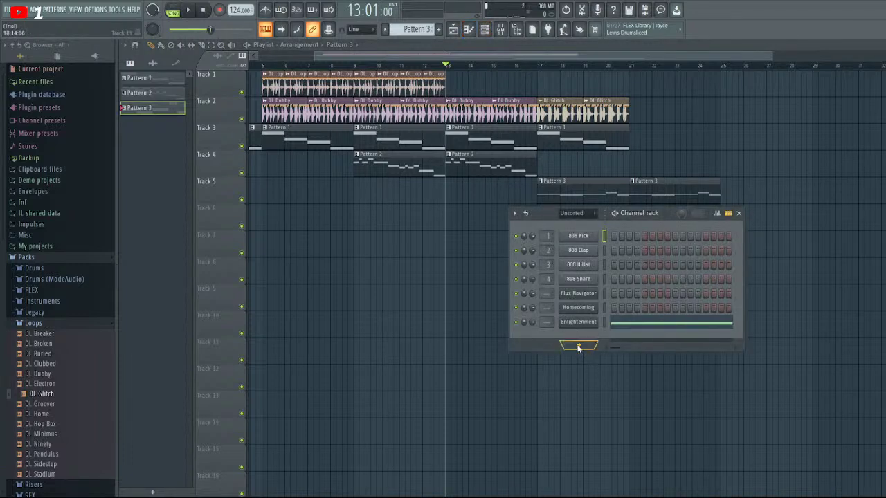
click(599, 144)
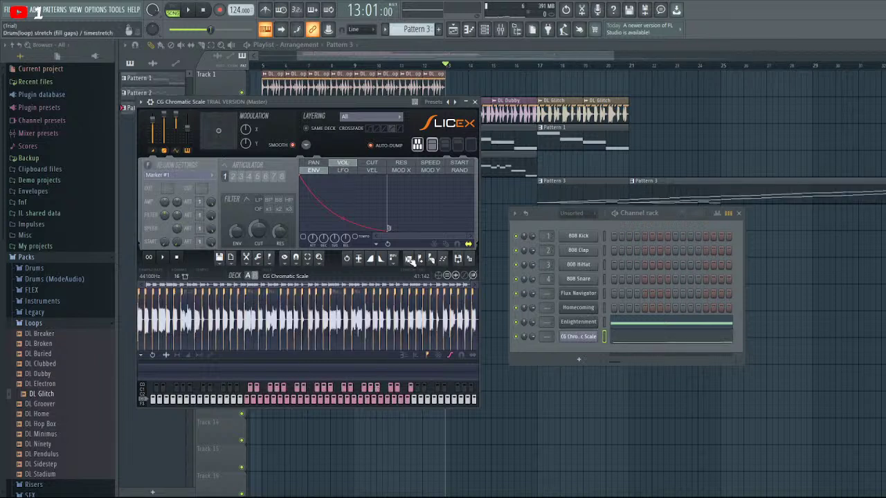
click(475, 102)
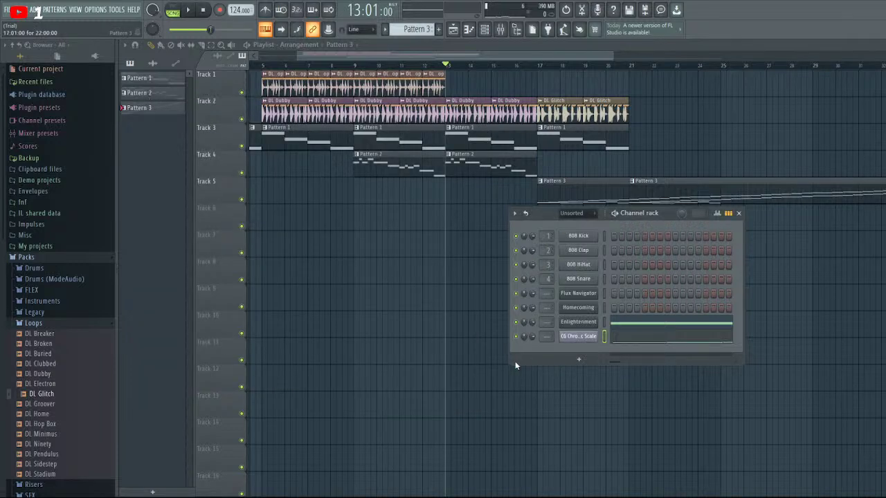
Create Pattern 4, close the channel rack, and place a Pattern 4 clip on Track 10 at bar 17
click(439, 30)
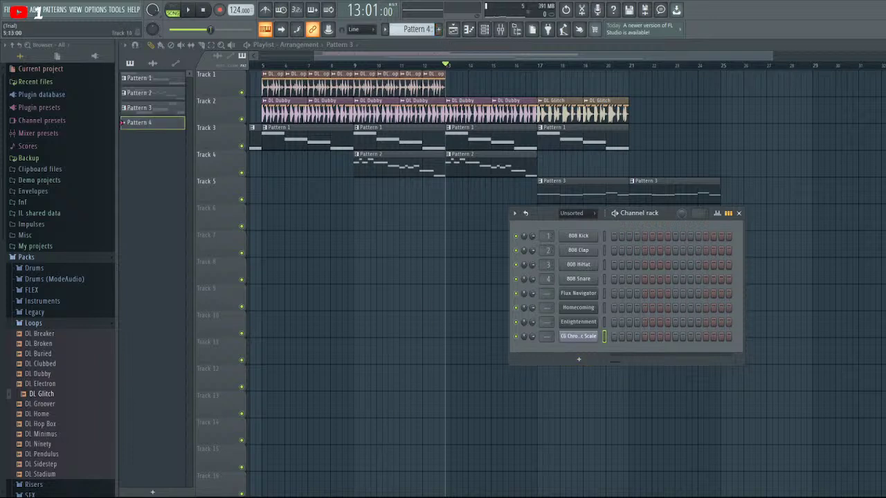
click(579, 337)
click(573, 339)
key(F6)
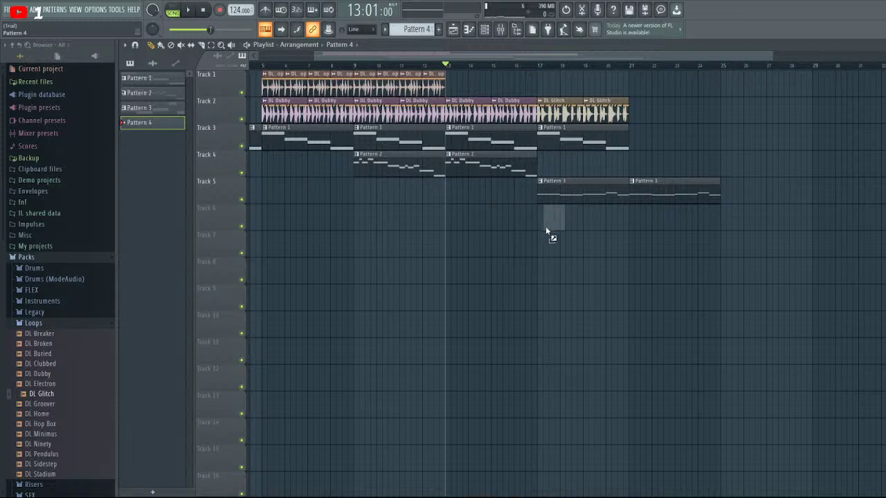
click(539, 319)
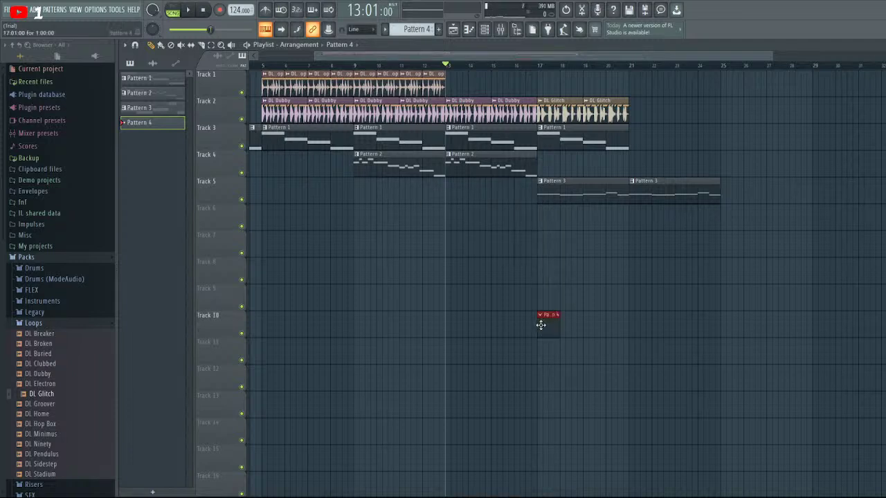
Open the CG Chromatic Scale piano roll for Pattern 4 and place a half-bar Marker #1 note at the start of bar 1
click(484, 32)
click(483, 31)
click(483, 32)
drag(157, 229, 142, 74)
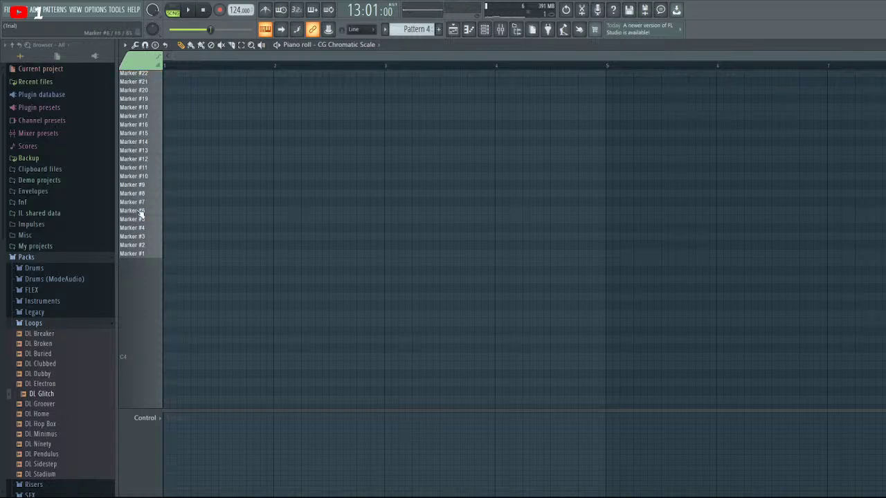
click(171, 238)
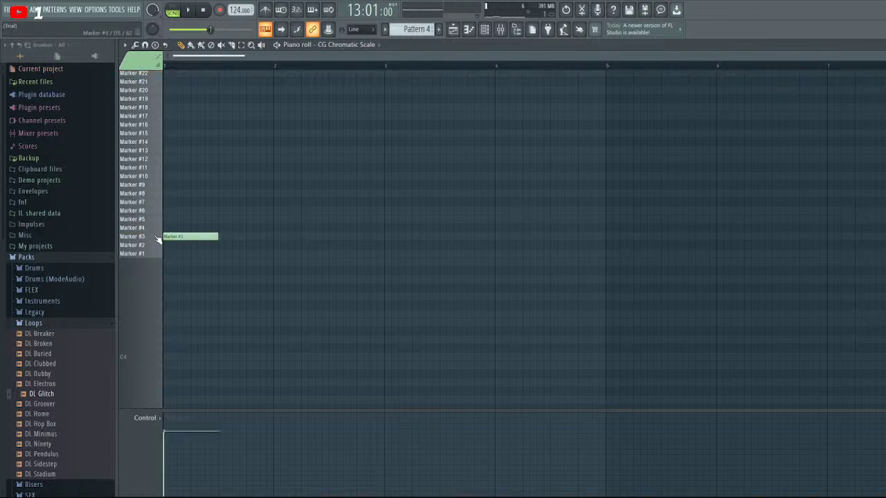
right_click(179, 239)
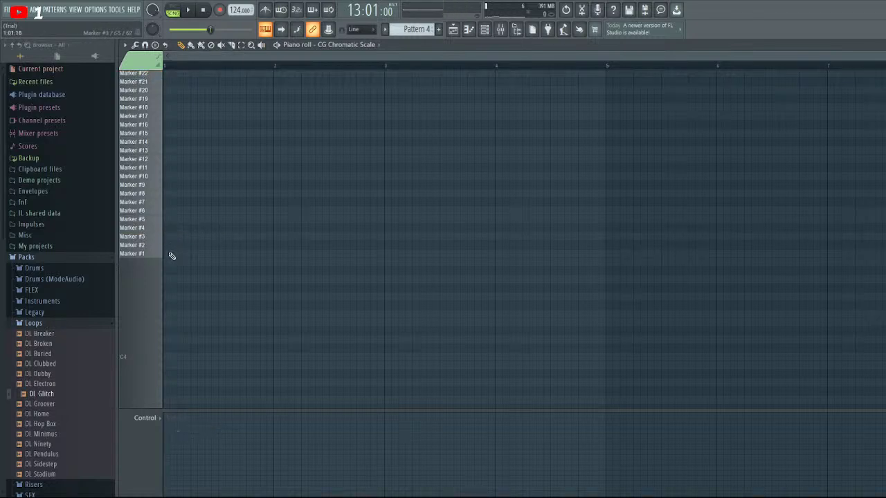
click(172, 256)
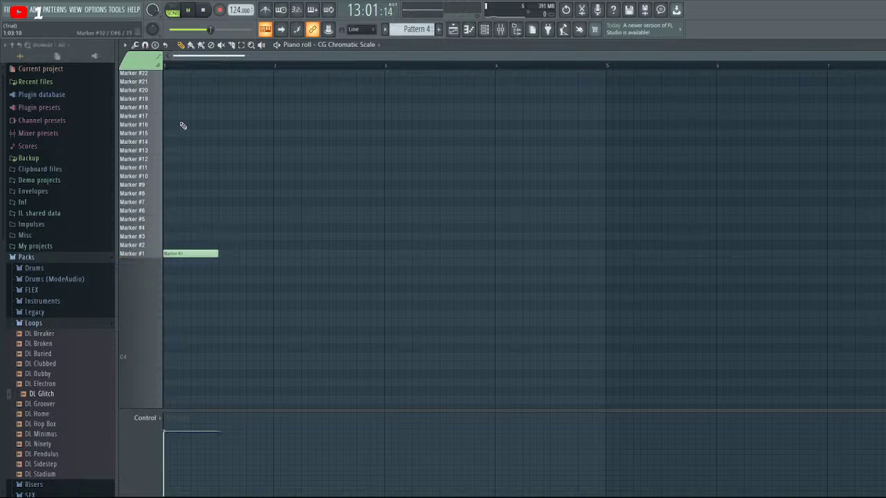
Play Pattern 4 in pattern mode and add a quarter-bar Marker #3 note directly after the Marker #1 note
key(l)
key(space)
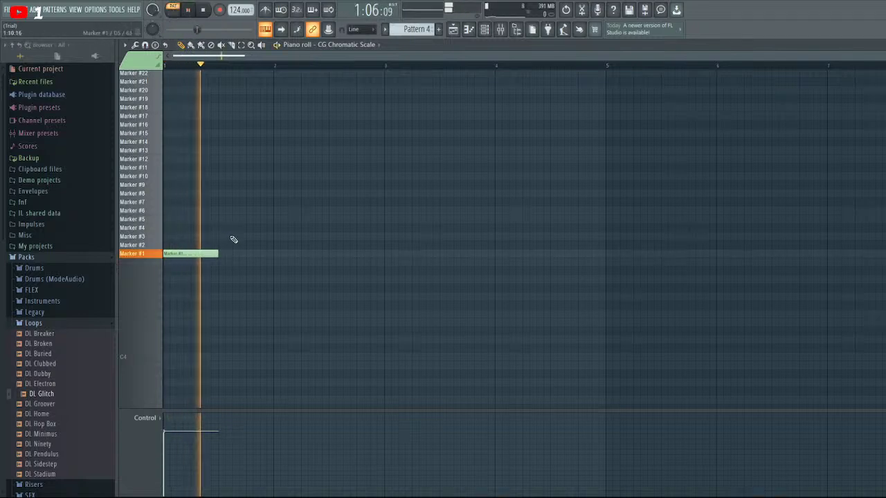
key(space)
click(222, 237)
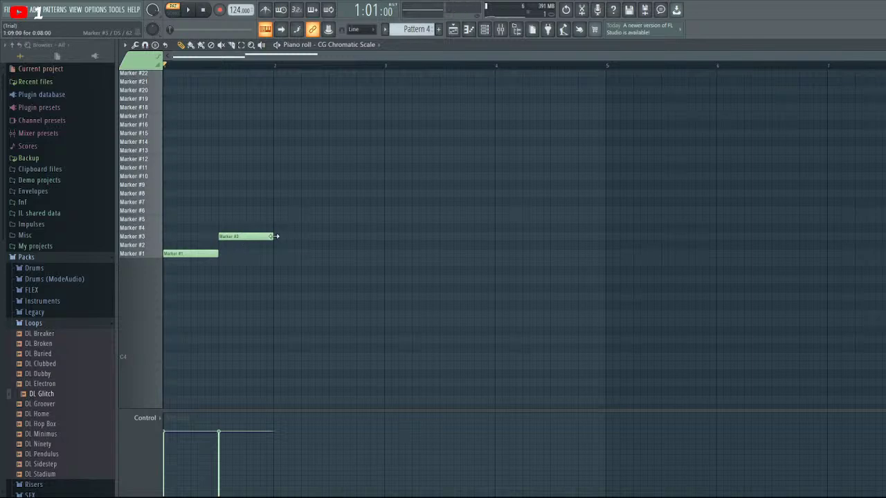
drag(274, 237, 240, 243)
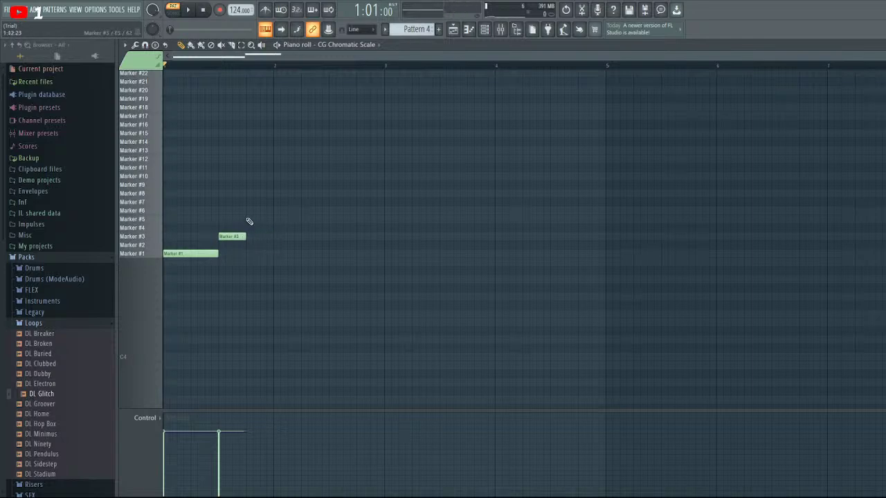
Try different markers up to Marker #11 in the last quarter of bar 1, play the pattern, and remove the trial note
click(248, 219)
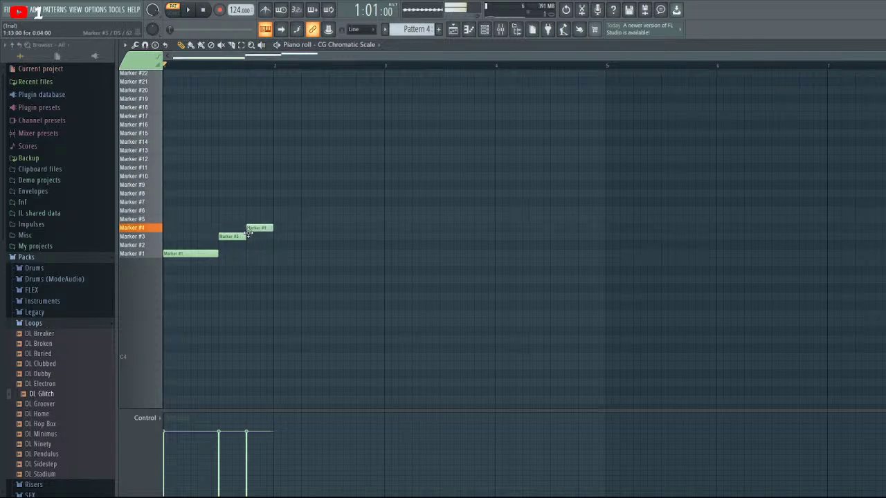
right_click(250, 220)
click(246, 203)
drag(245, 210, 245, 185)
click(252, 168)
right_click(248, 184)
key(space)
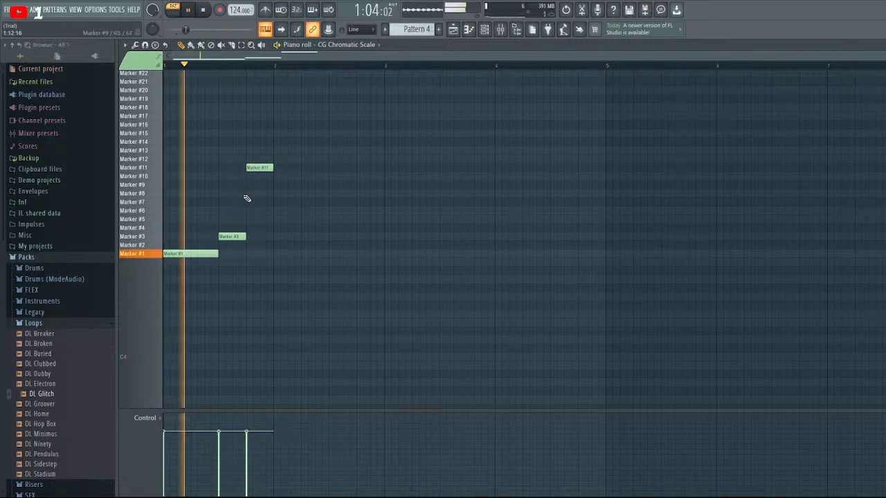
key(space)
right_click(261, 168)
Place a quarter-bar Marker #5 note in the last quarter of bar 1, keeping bar 2 empty
key(space)
click(256, 220)
key(space)
click(285, 236)
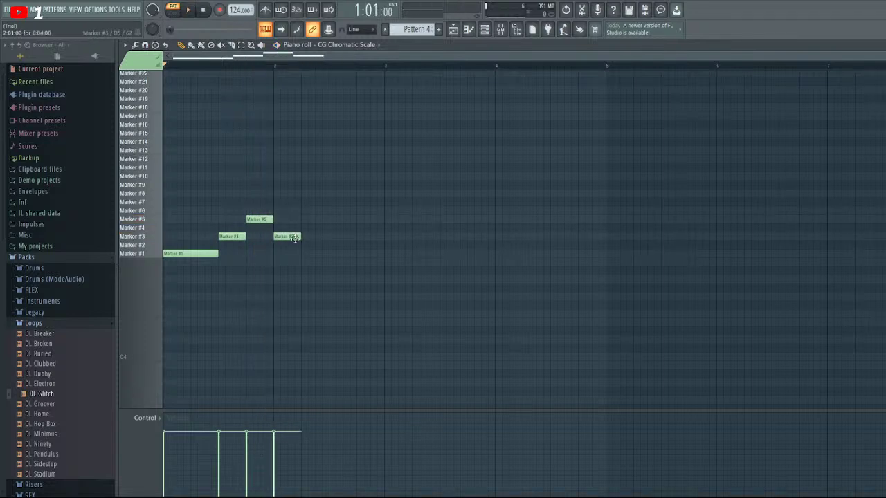
right_click(293, 236)
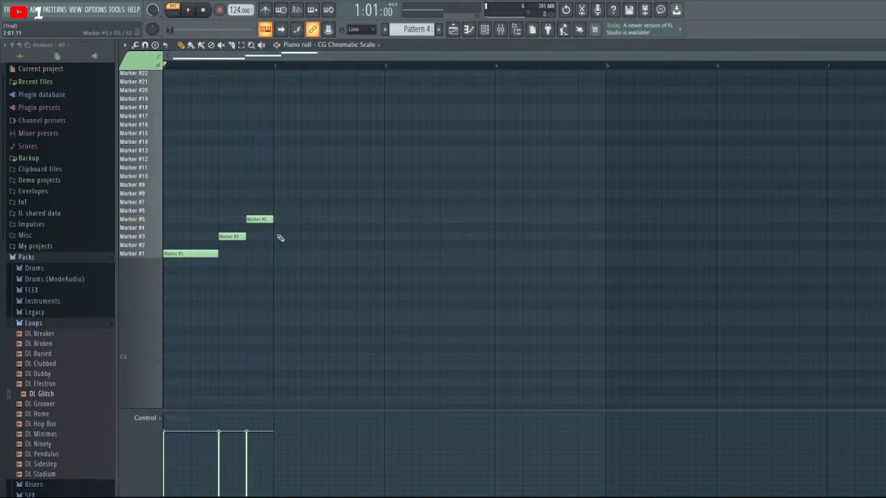
Place three separated eighth-bar Marker #3 notes in the first half of bar 2 and play Pattern 4
click(281, 236)
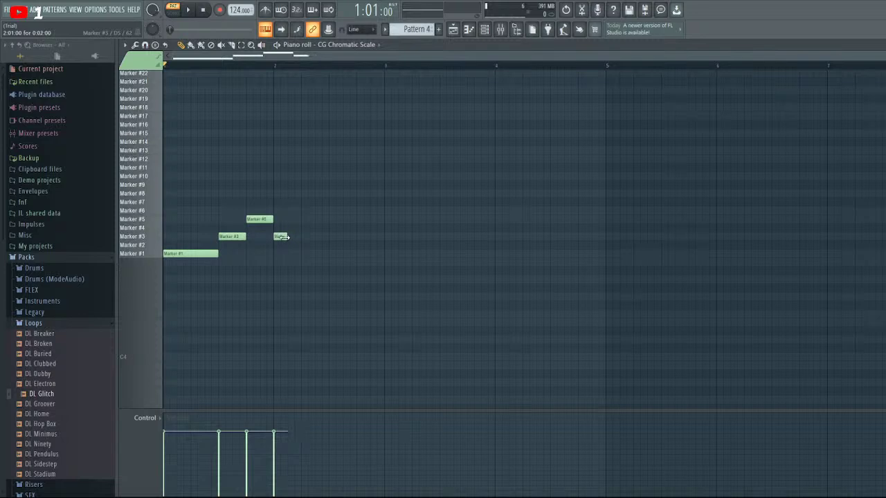
click(298, 239)
key(space)
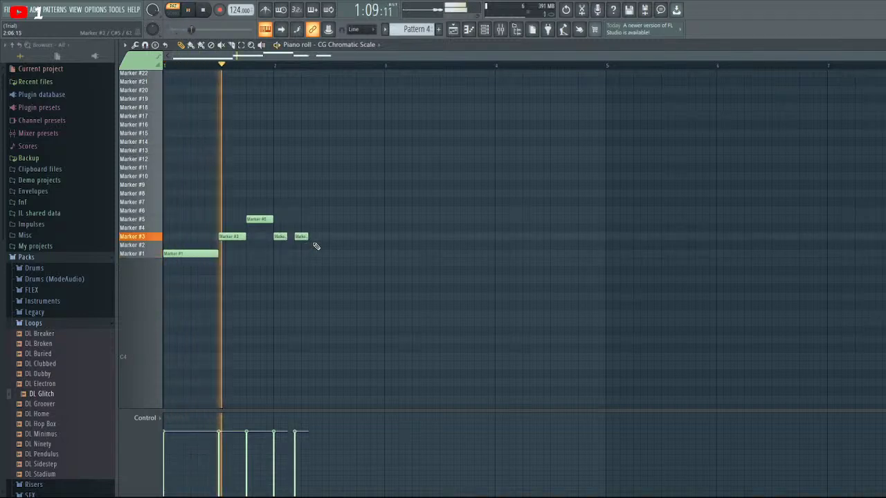
key(space)
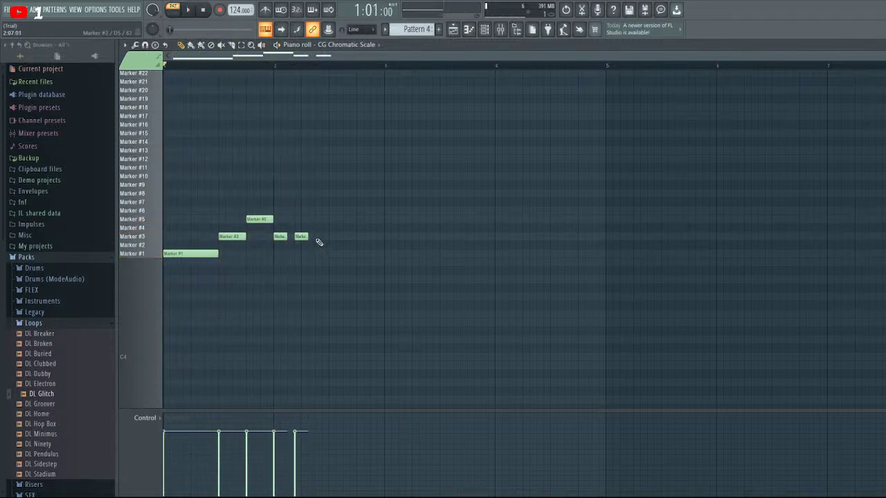
click(319, 239)
key(space)
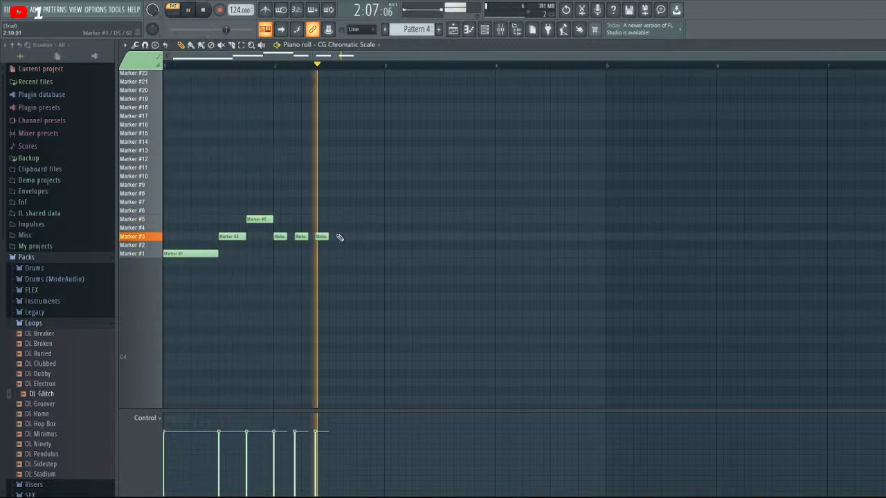
key(space)
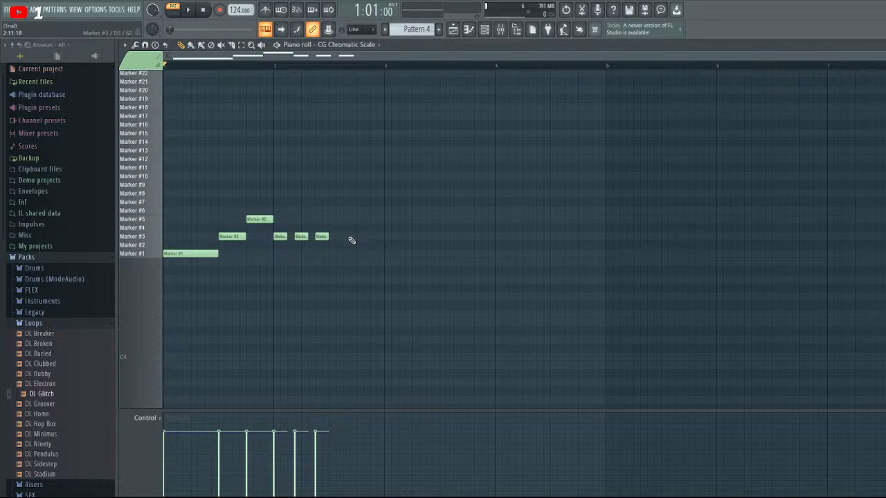
Finish bar 2 with an eighth-bar Marker #5 note and a quarter-bar Marker #6 note, and play the pattern
click(348, 220)
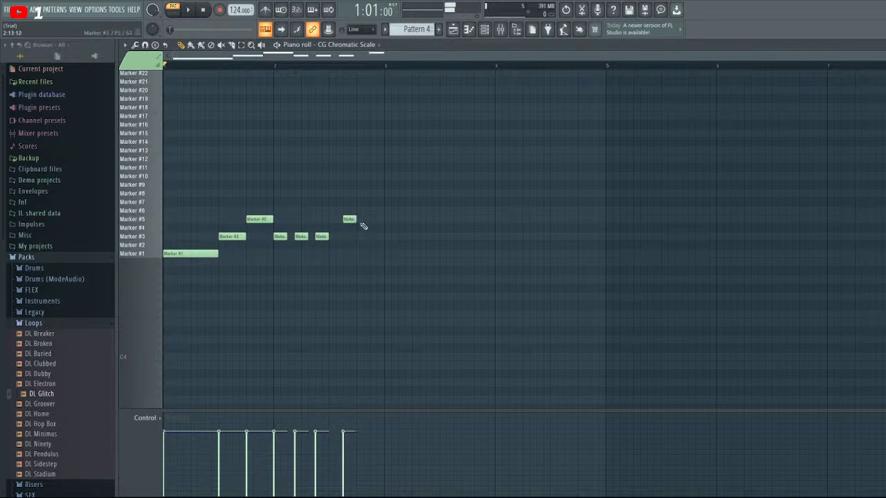
click(359, 202)
drag(360, 211, 365, 214)
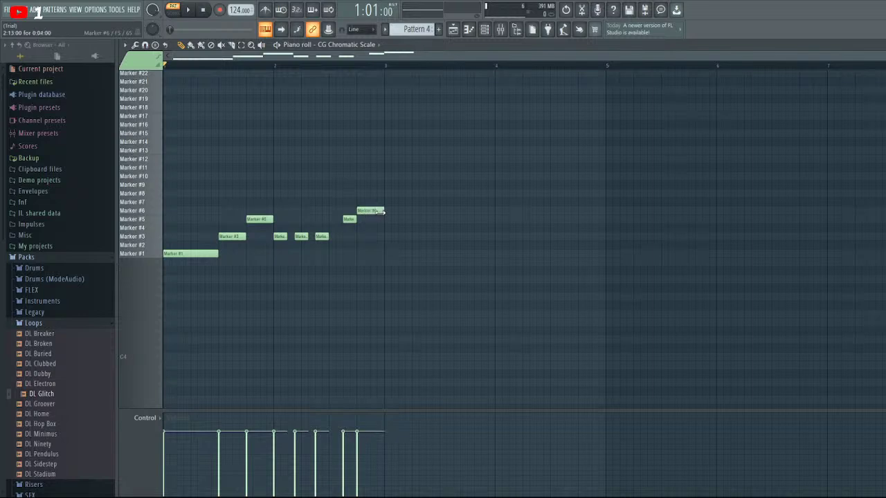
key(space)
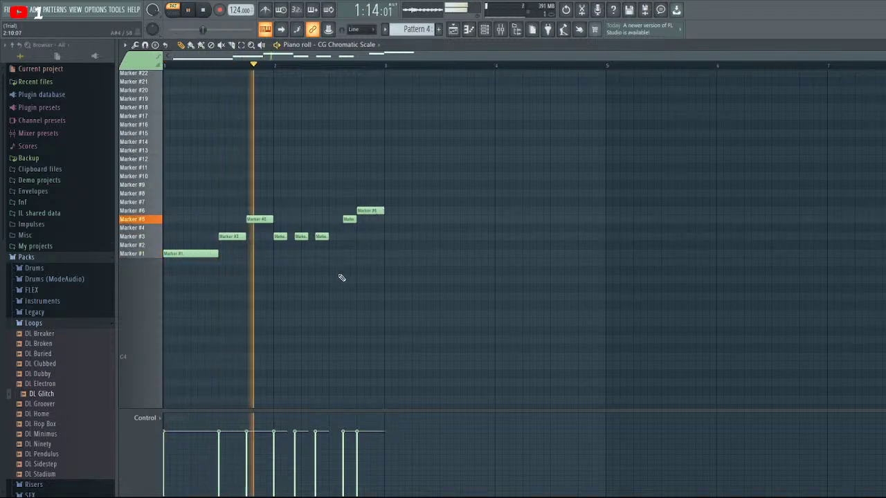
key(space)
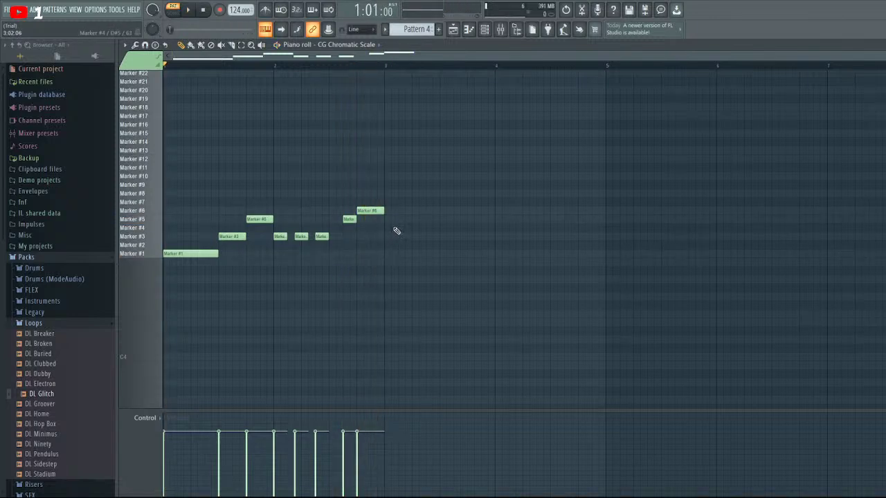
Place quarter-bar Marker #3 and Marker #5 notes in the first half of bar 3, removing the trial note after them
click(386, 235)
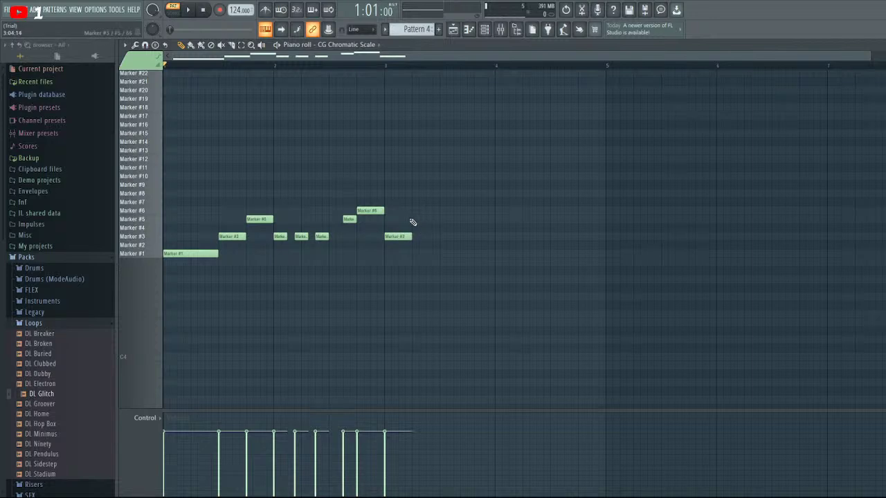
click(412, 219)
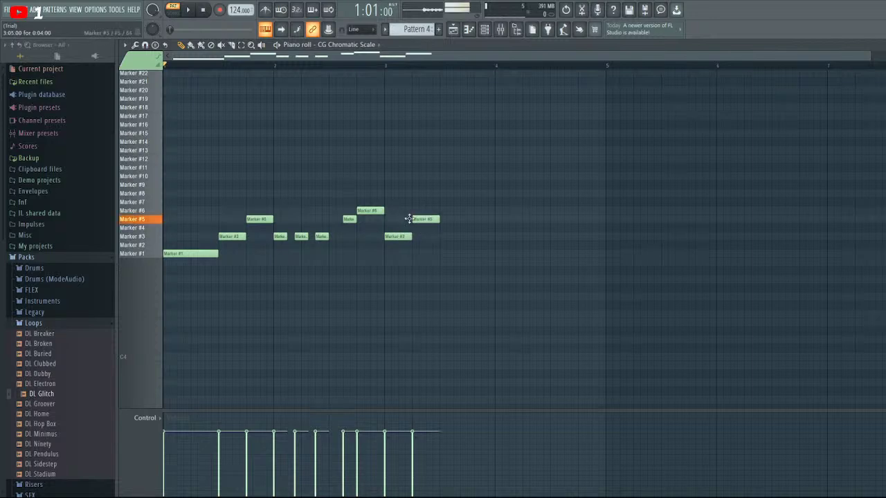
click(442, 195)
right_click(441, 196)
Fill the second half of bar 3 with consecutive eighth-bar notes on Markers #6, #5, #6 and #8
click(443, 211)
click(457, 219)
click(471, 211)
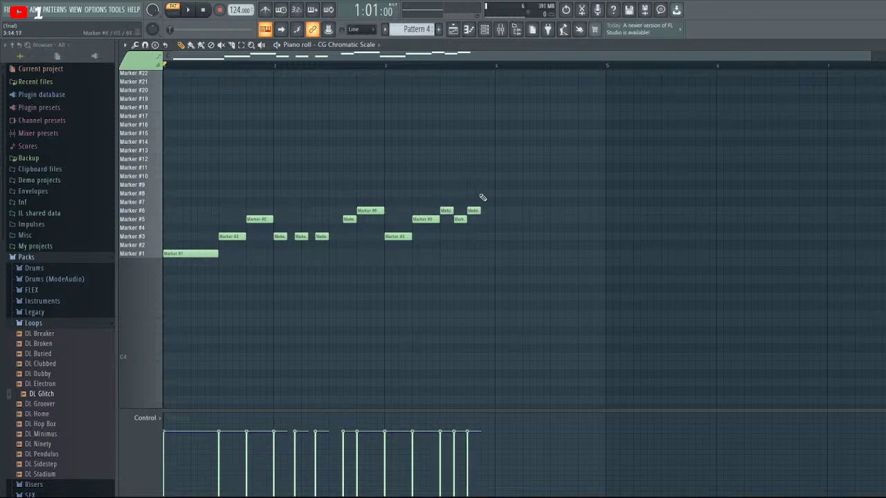
click(484, 194)
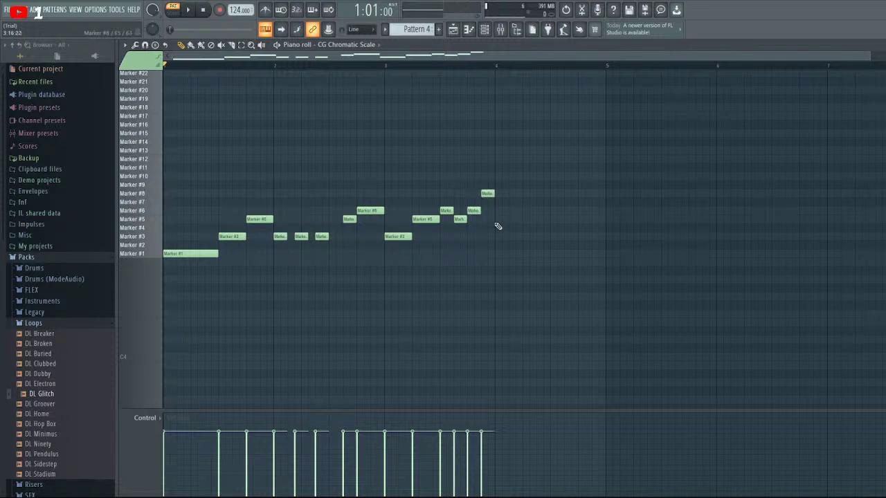
Play Pattern 4 and lower the last note of bar 3 to Marker #5
key(space)
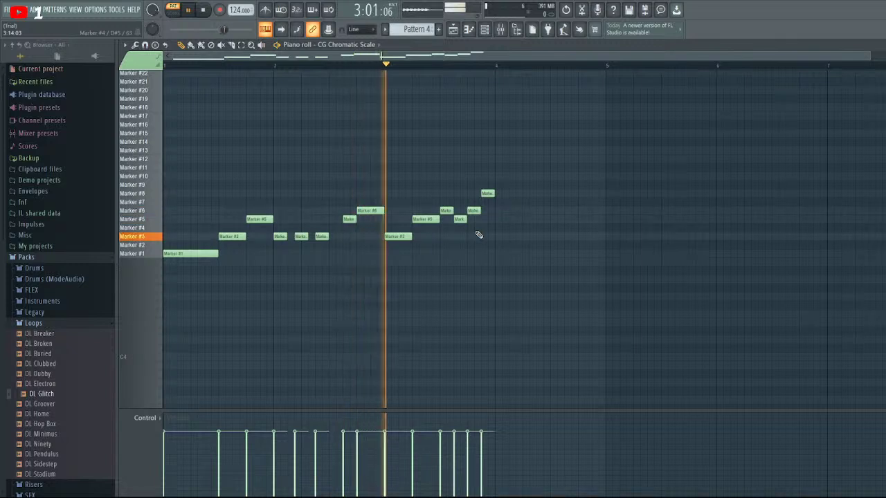
key(space)
mouse_move(487, 193)
mouse_down()
mouse_move(486, 176)
mouse_move(488, 219)
mouse_up()
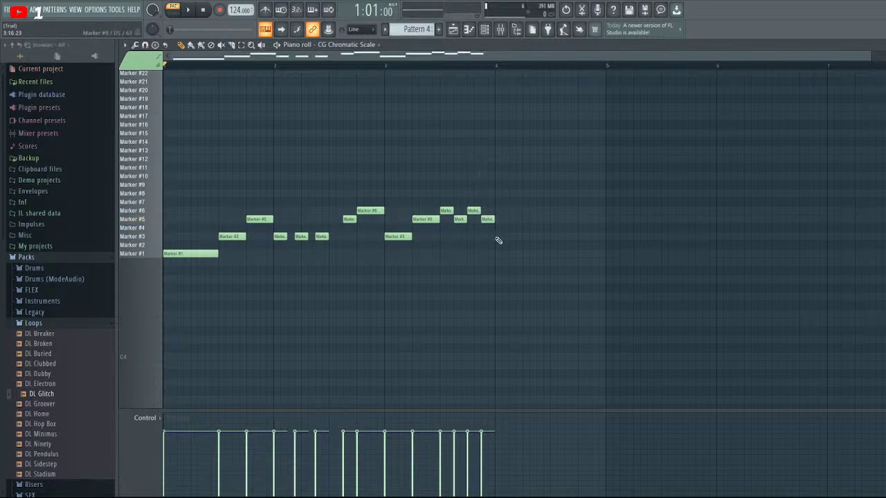
Place three separated eighth-bar Marker #3 notes in the first half of bar 4, try a Marker #4 note after them, and play the pattern
click(498, 237)
click(518, 238)
click(539, 237)
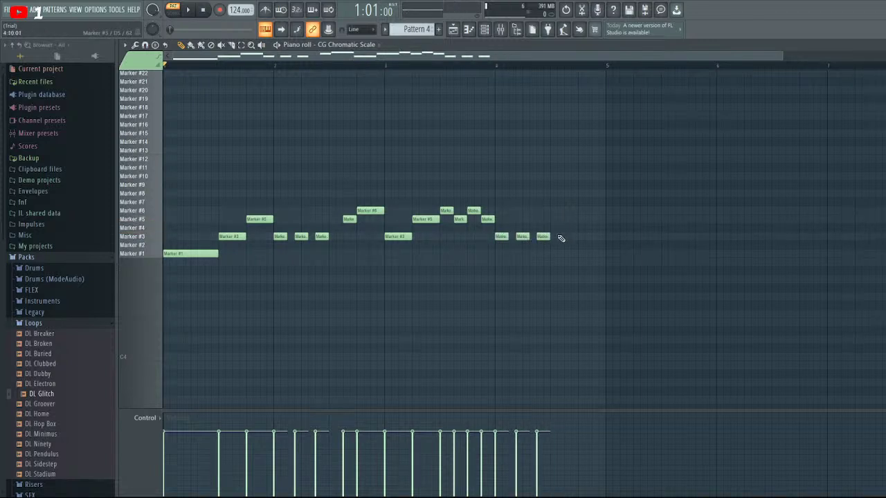
click(556, 229)
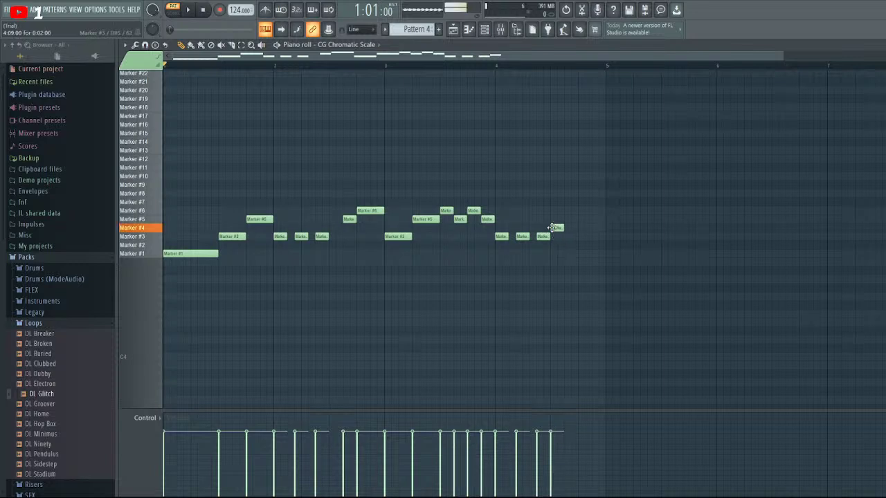
key(space)
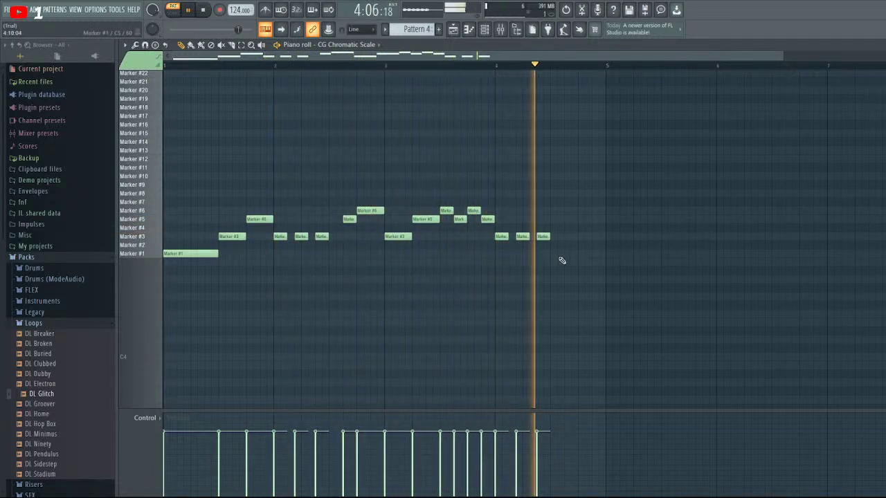
key(space)
Try Marker #1 notes in the last quarter of bar 4, and replace them with eighth-bar Marker #3 and Marker #2 notes
click(581, 256)
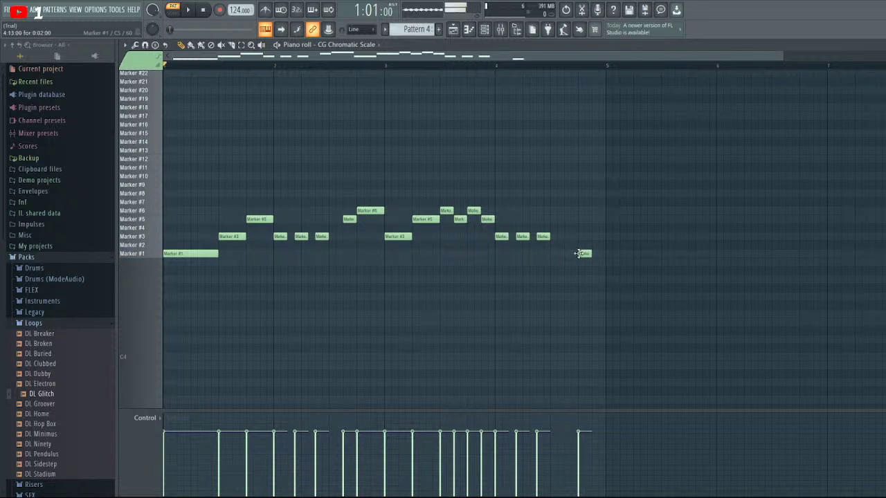
click(593, 264)
right_click(595, 262)
right_click(585, 254)
click(584, 237)
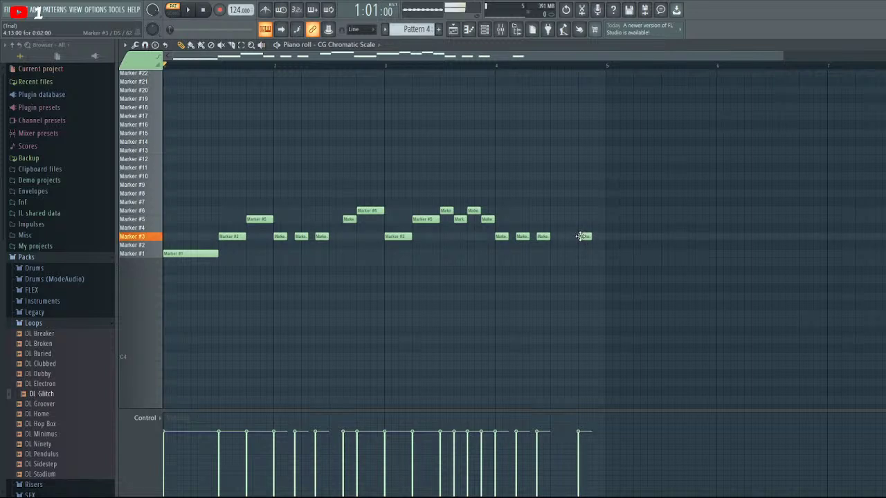
click(595, 254)
right_click(598, 254)
click(594, 246)
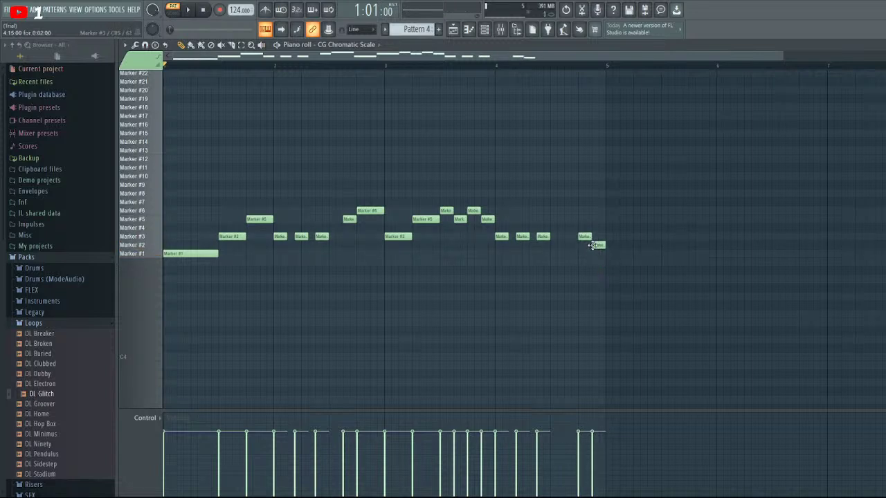
Play the end of Pattern 4, and audition it within the playlist arrangement from bar 17 in song mode
click(579, 64)
key(space)
key(space)
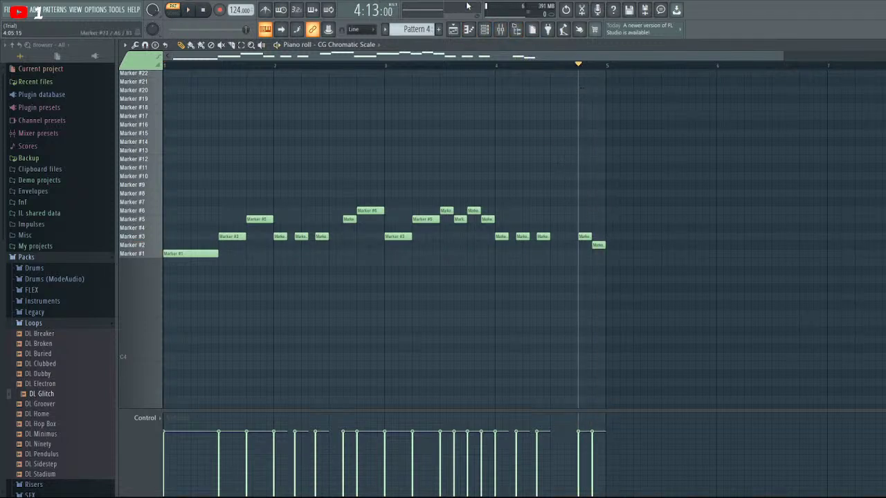
click(453, 33)
click(537, 65)
key(space)
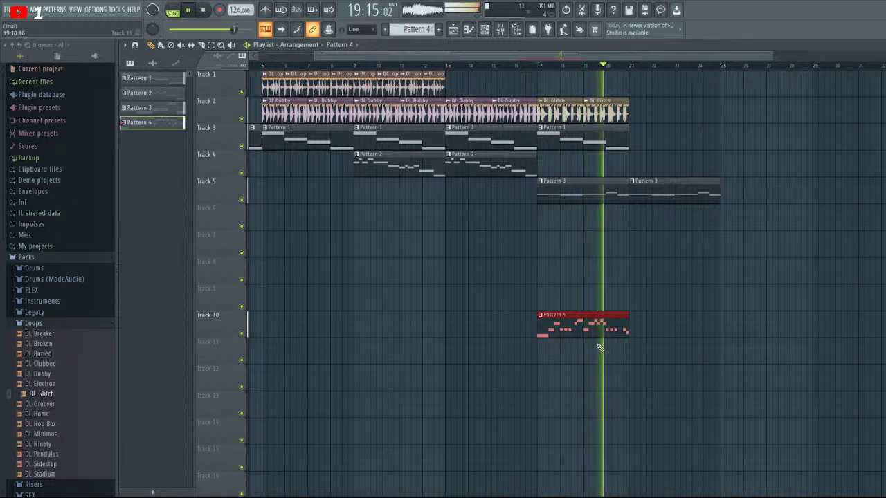
key(space)
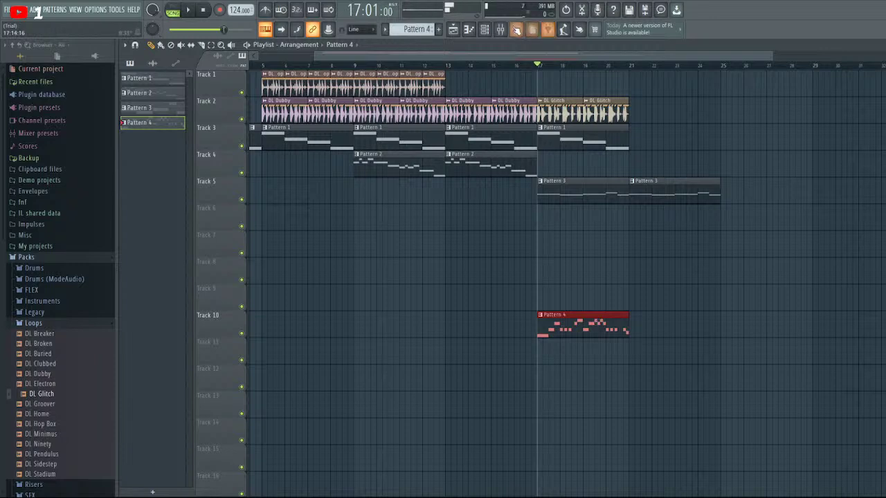
Raise the last two notes of bar 4 in Pattern 4 to Marker #5 and Marker #3, and play the song
click(485, 30)
click(487, 31)
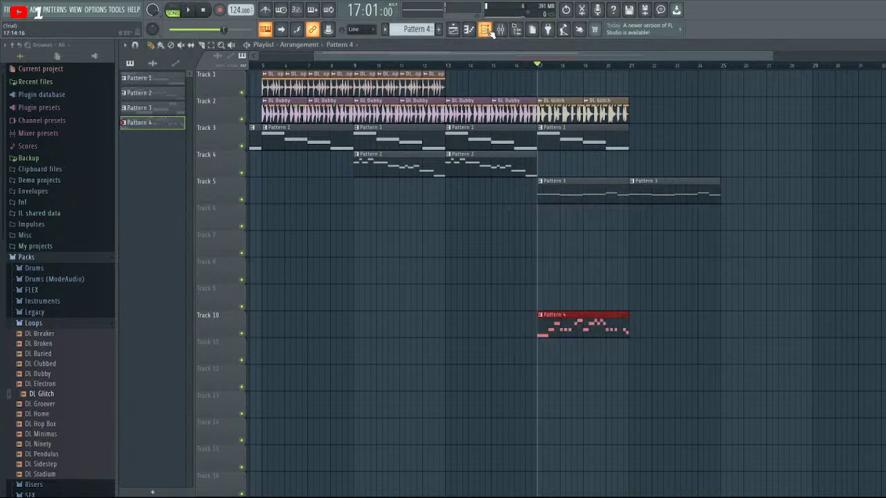
click(488, 32)
right_click(583, 236)
click(582, 220)
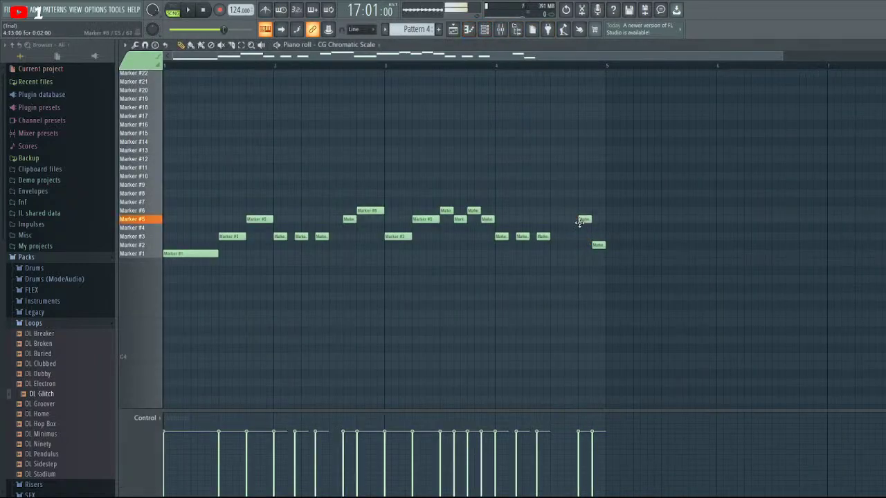
drag(596, 245, 597, 236)
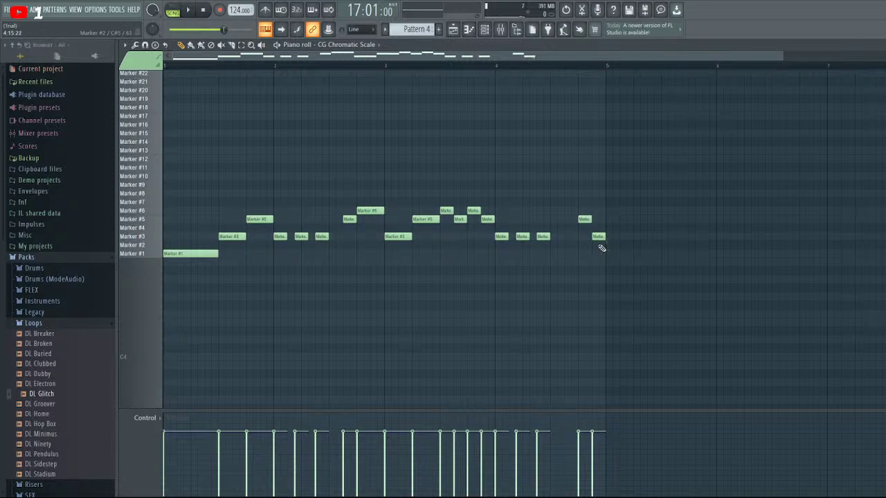
key(space)
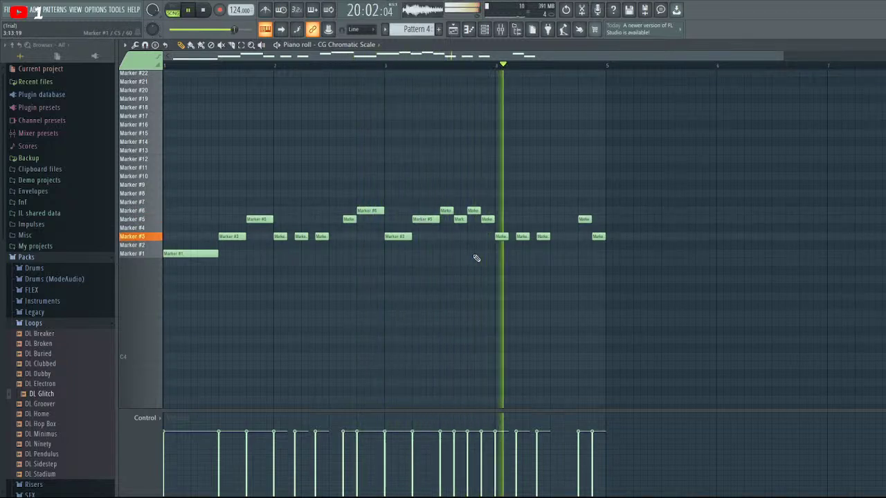
key(space)
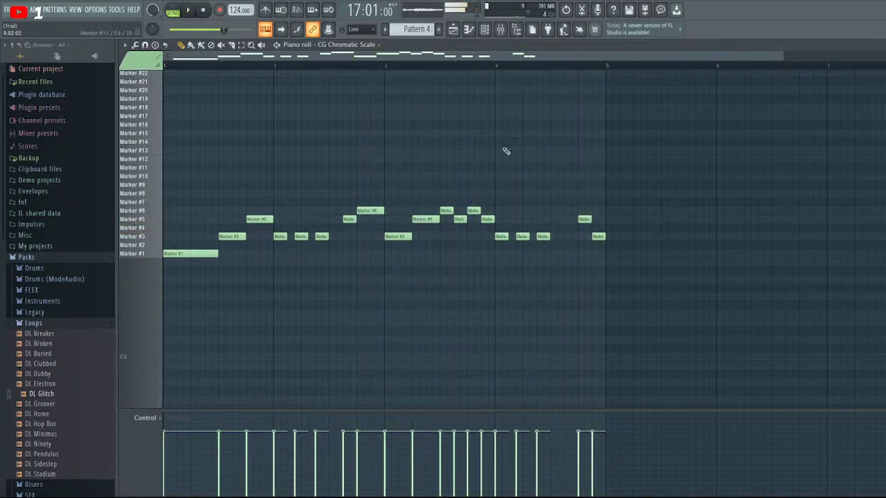
Move the Pattern 4 clip on Track 10 to bar 9 of the playlist and play the song from just before it
key(F5)
drag(562, 327, 379, 338)
click(357, 65)
key(space)
key(space)
click(351, 65)
key(space)
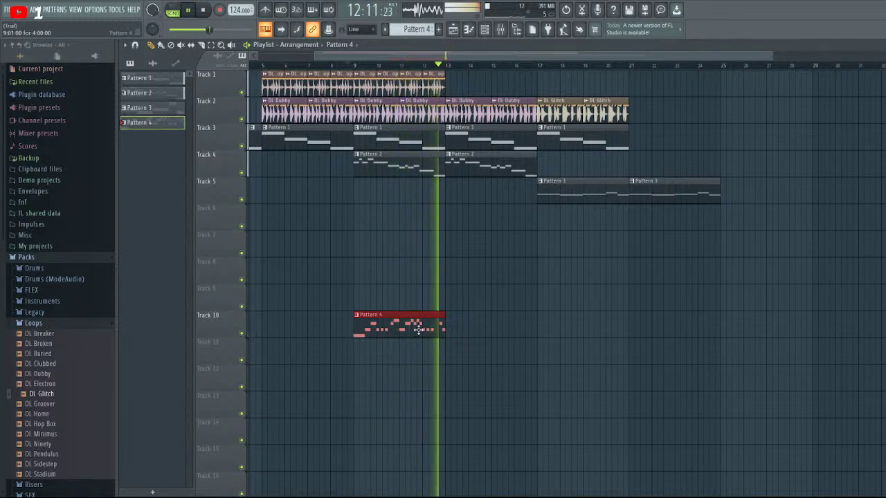
key(space)
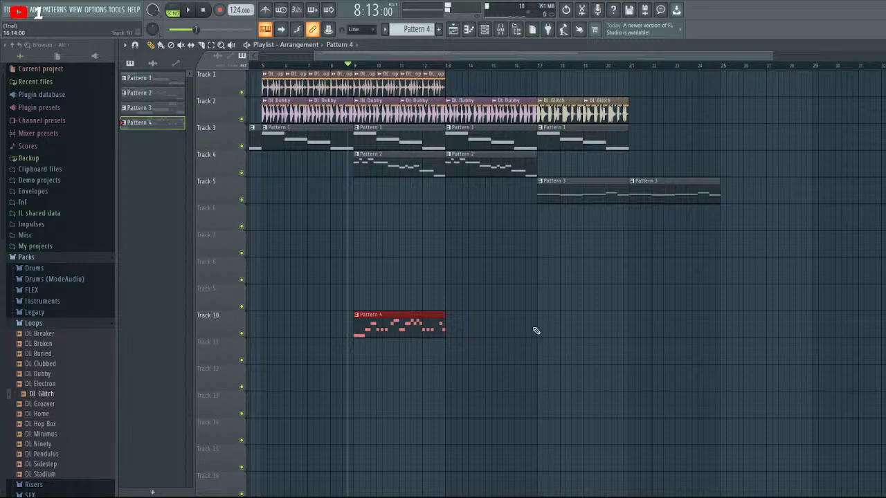
Place quarter-bar Marker #5, #6 and #5 notes from the start of bar 9 in Pattern 4's piano roll, and play from there
click(455, 30)
click(455, 31)
click(468, 29)
drag(350, 55, 778, 43)
click(528, 219)
drag(541, 220, 553, 221)
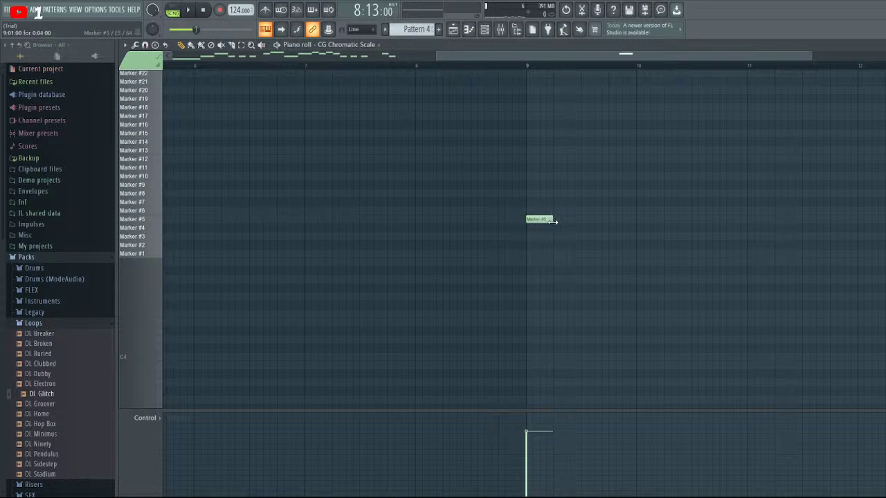
click(557, 211)
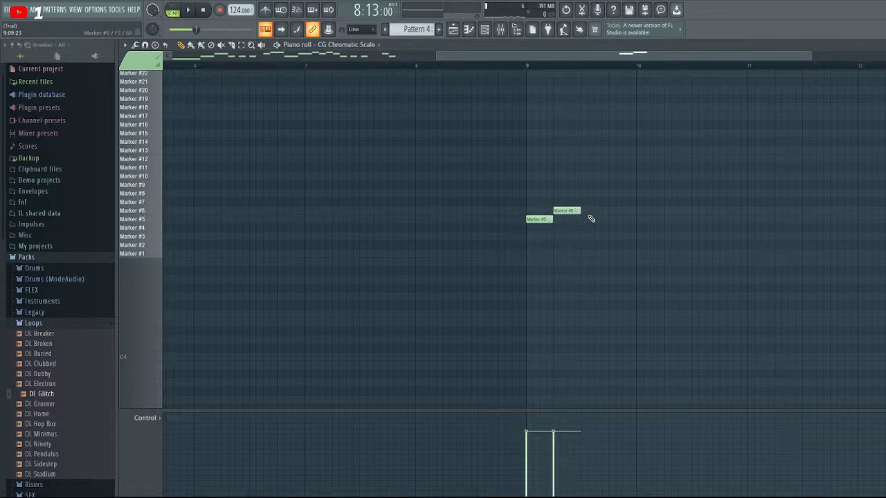
click(585, 220)
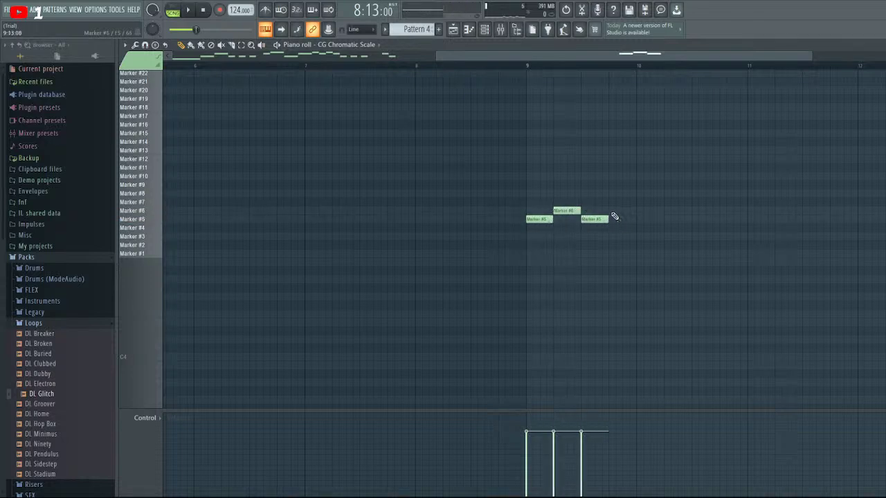
click(528, 66)
key(space)
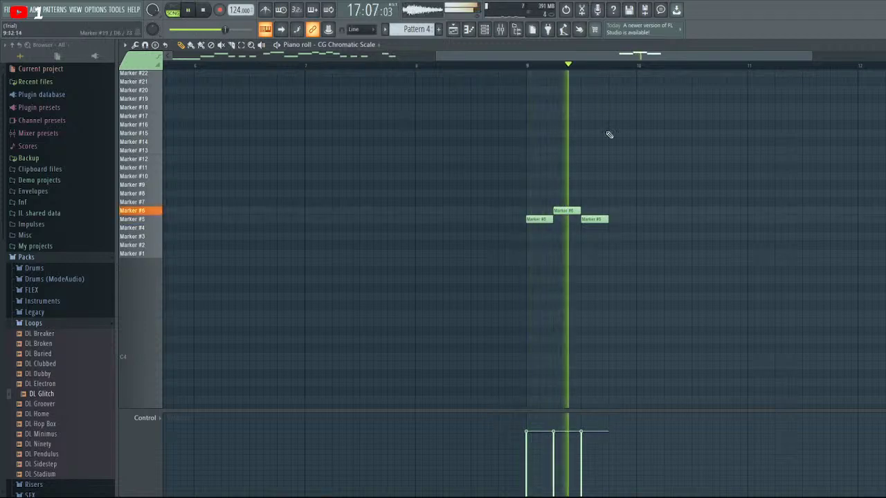
Add quarter-bar notes at Marker #6 at the end of bar 9 and Marker #10 at the start of bar 10, and play the song
key(space)
click(621, 212)
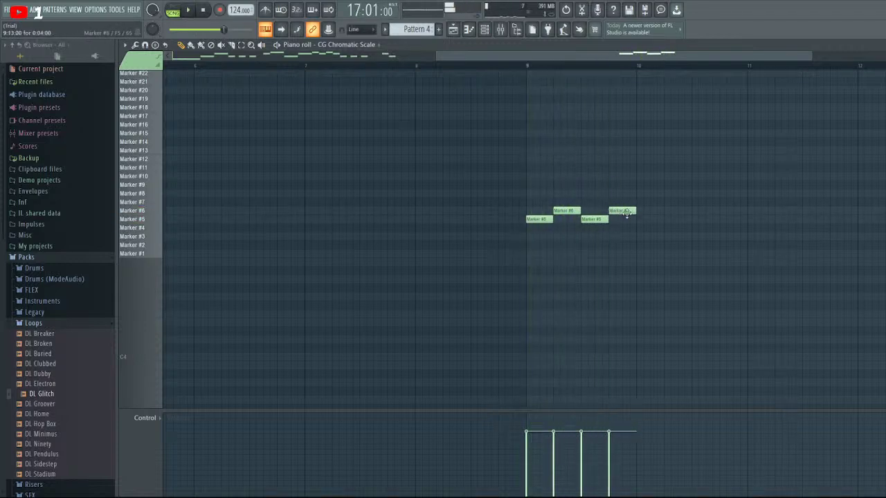
click(639, 193)
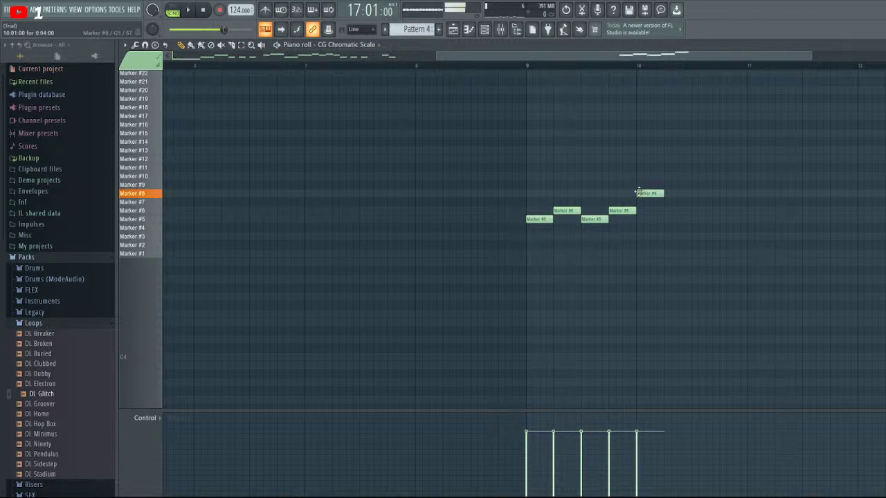
right_click(639, 195)
click(638, 177)
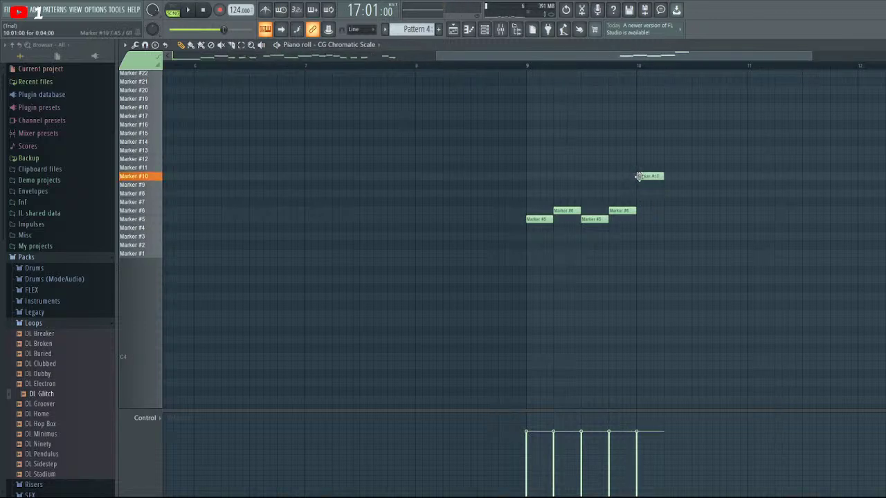
key(space)
drag(642, 57, 699, 58)
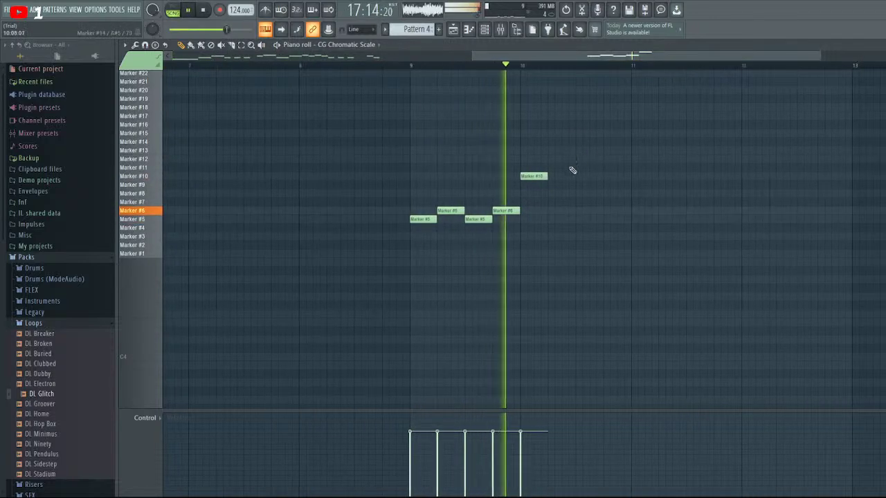
key(space)
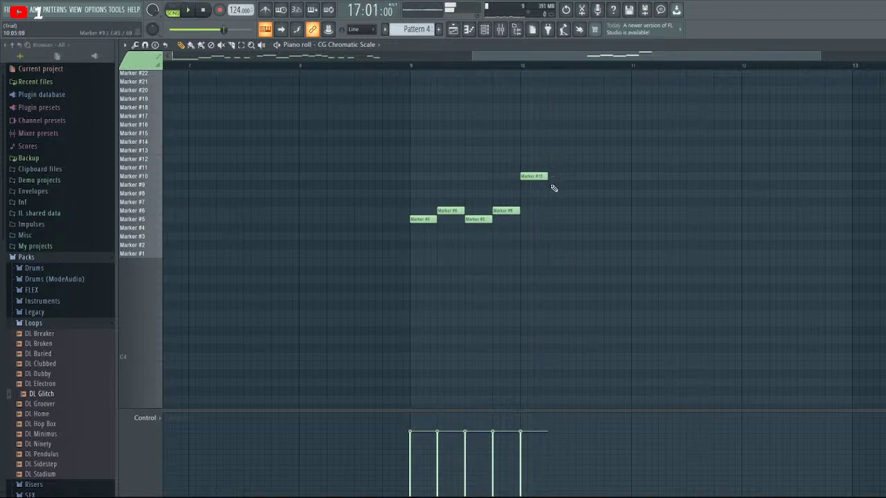
Replace the Marker #10 note at the start of bar 10 with a quarter-bar Marker #9 note, and play the song
click(548, 185)
key(space)
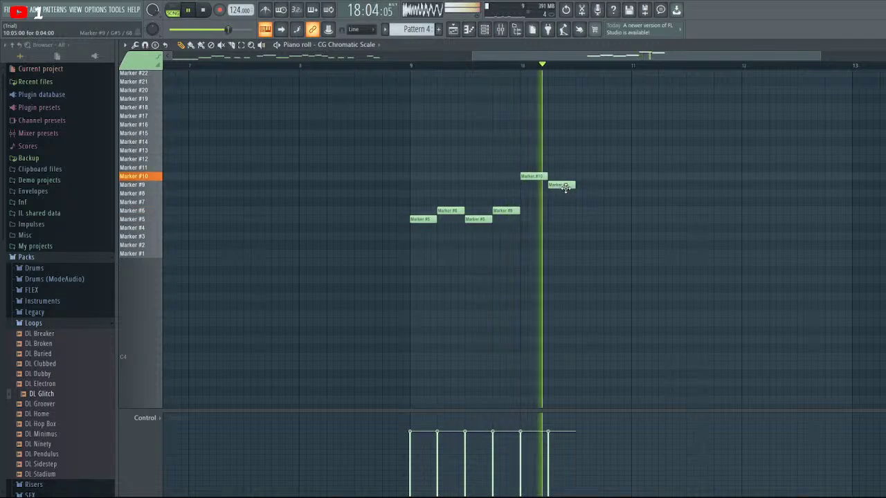
key(space)
right_click(533, 176)
drag(560, 185, 533, 185)
key(space)
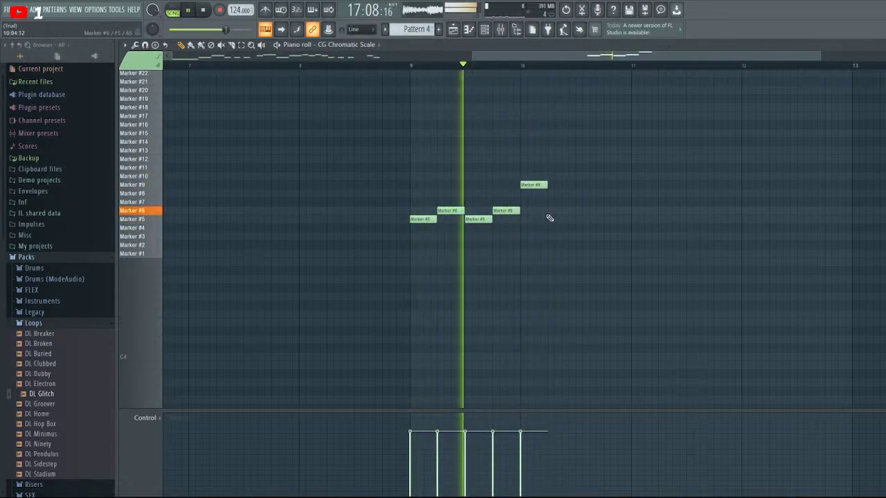
key(space)
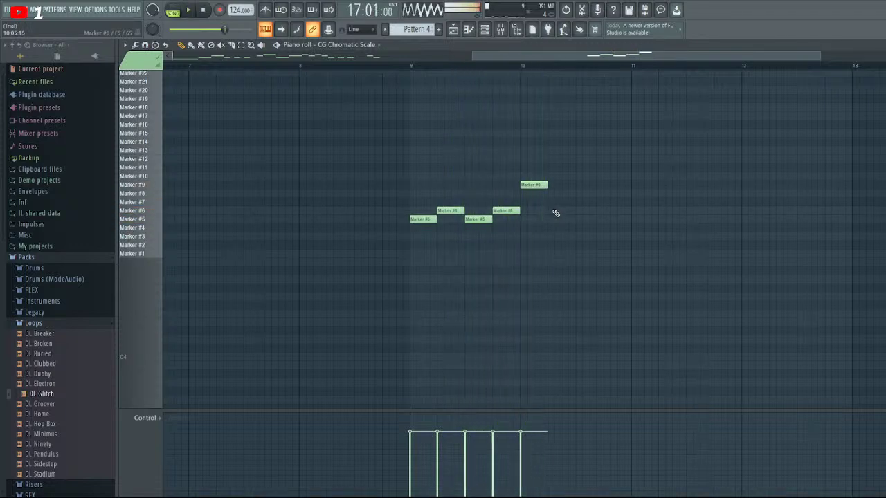
Shorten the Marker #9 note to two steps, repeat it twice in bar 10 with one-step gaps, and play the song
drag(547, 185, 533, 185)
click(541, 184)
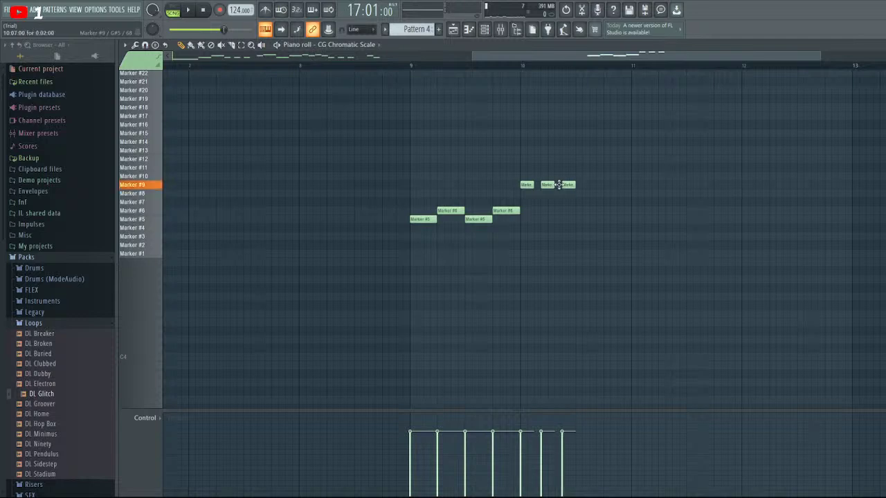
click(562, 185)
key(space)
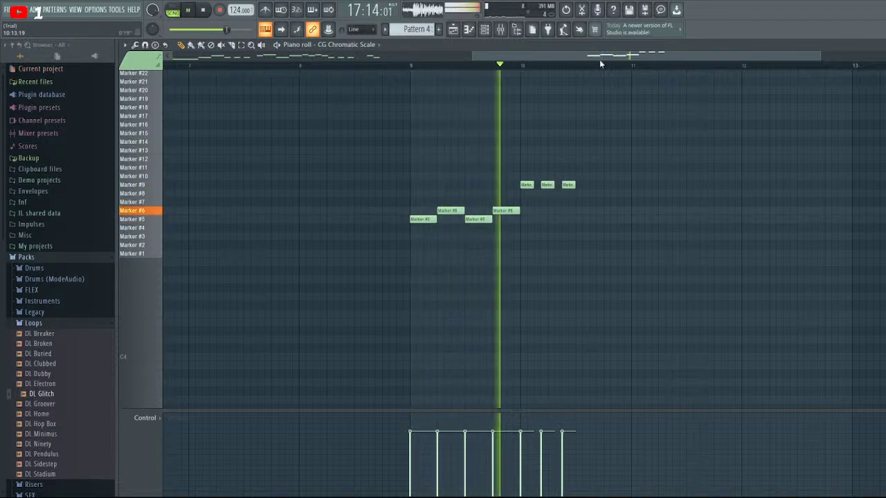
key(space)
Add a fourth two-step Marker #9 note in bar 10 with a two-step Marker #6 note directly after it, and play the song
click(588, 186)
click(595, 194)
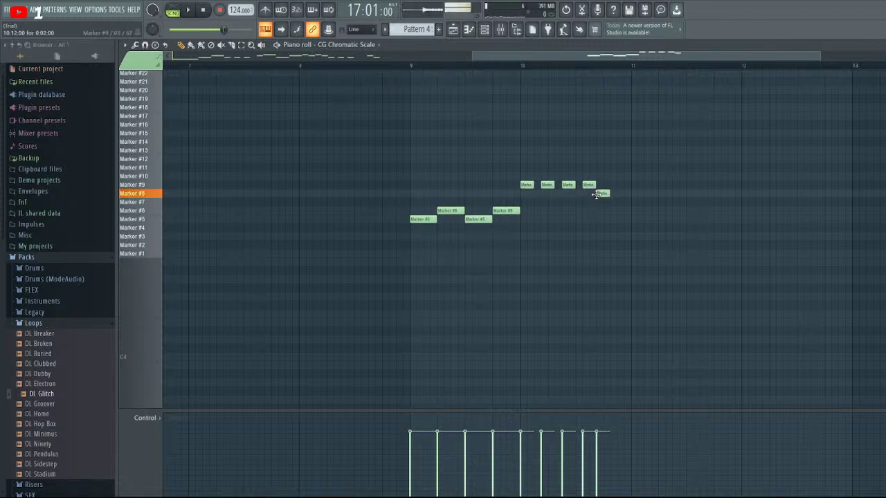
right_click(599, 194)
click(598, 201)
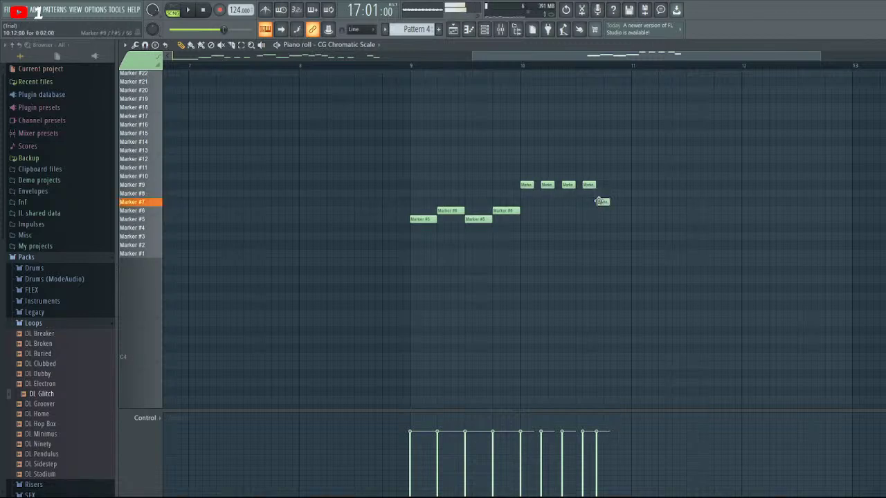
drag(598, 201, 600, 210)
key(space)
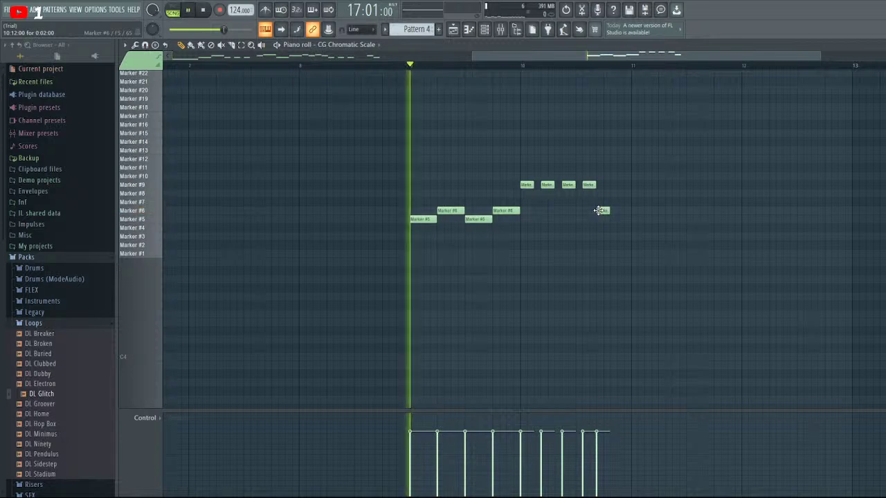
drag(593, 58, 623, 59)
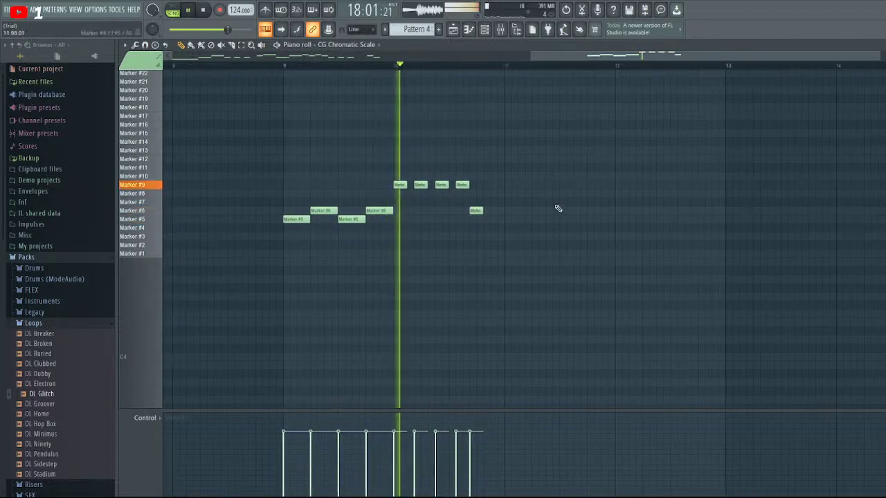
key(space)
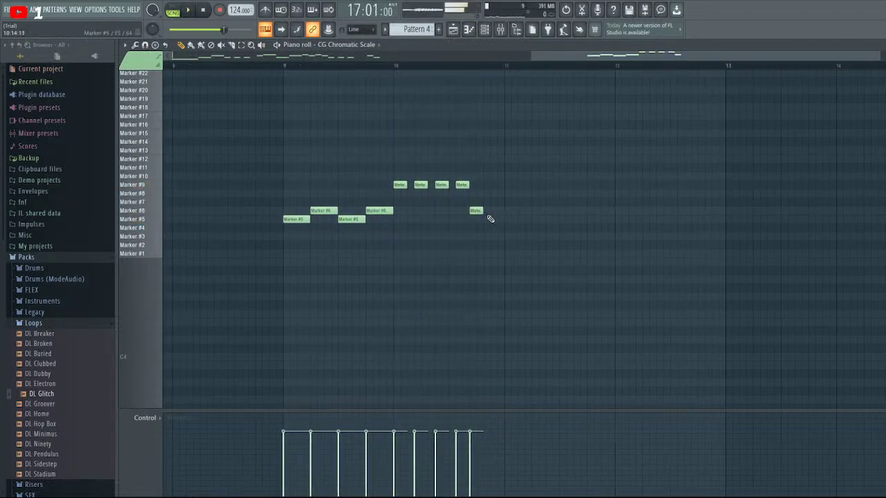
Add a two-step Marker #5 note ending exactly at bar 11, one step after the Marker #6 note, and play the song
click(491, 222)
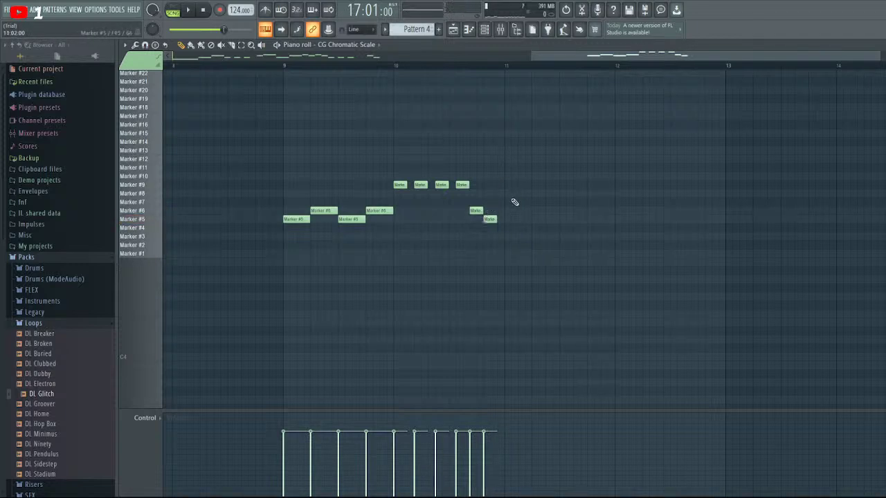
key(space)
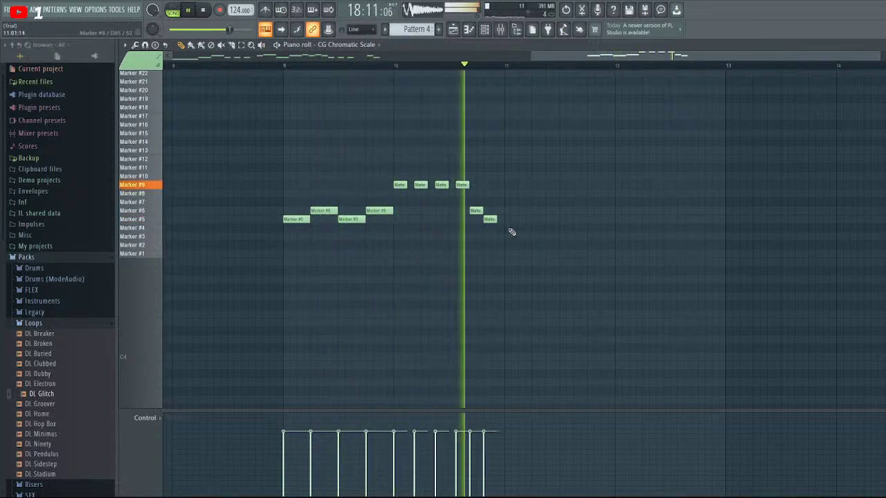
key(space)
drag(492, 220, 500, 220)
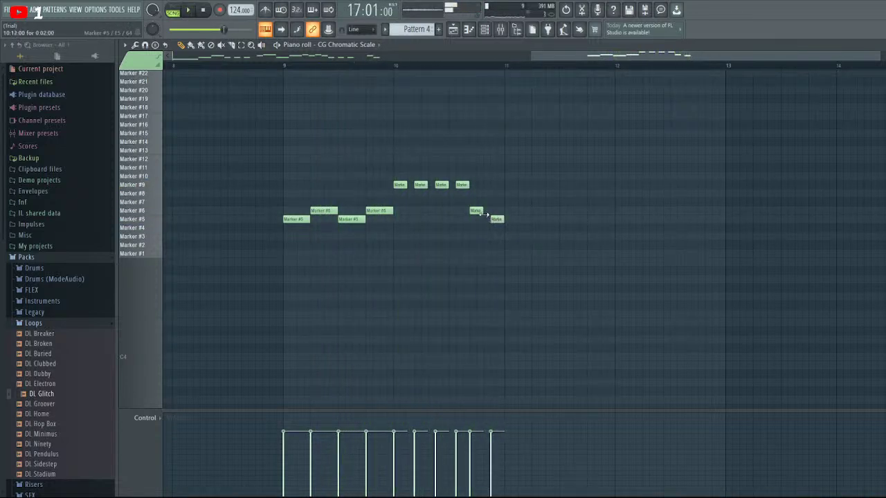
key(space)
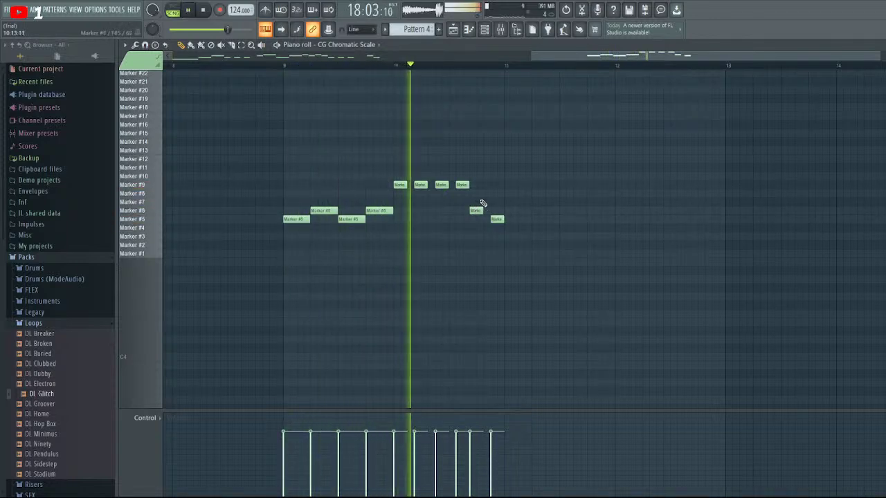
key(space)
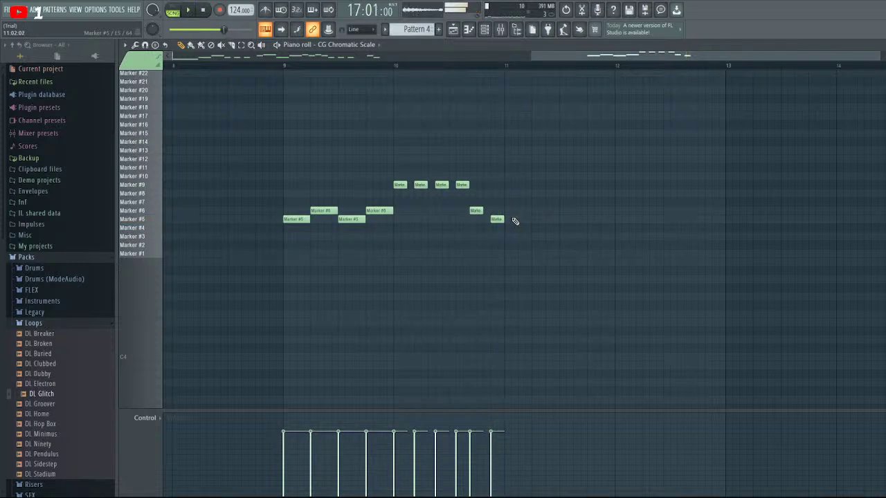
Place two-step Marker #6 and Marker #5 notes with a one-step gap in the second half of bar 11
click(563, 211)
click(576, 220)
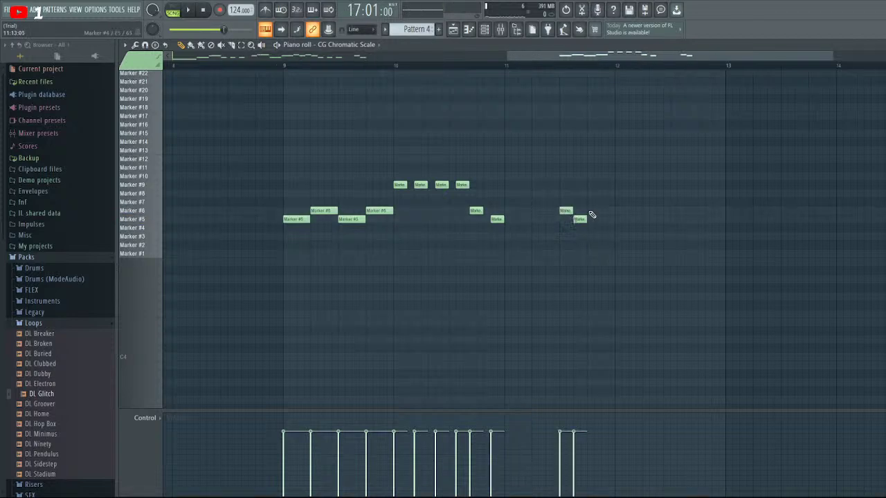
drag(581, 218, 589, 219)
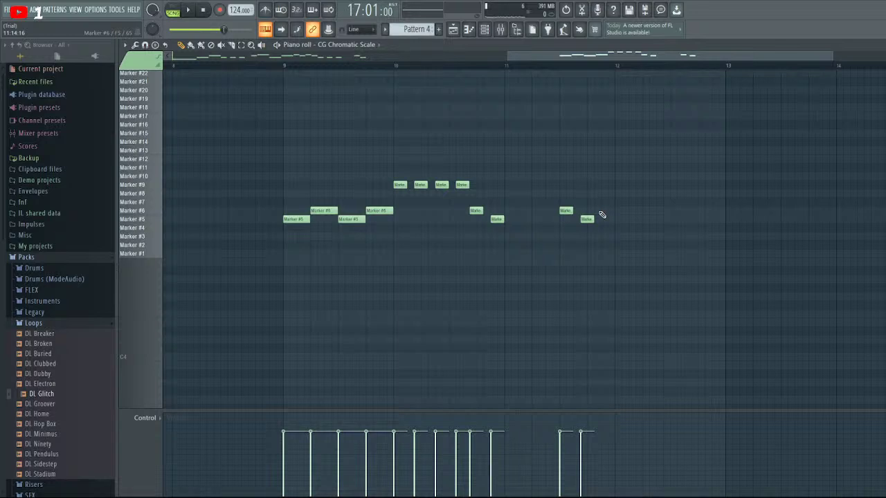
Place three two-step Marker #6 notes with one-step gaps from the start of bar 12, playing the song to check their timing
click(608, 211)
right_click(610, 211)
click(616, 212)
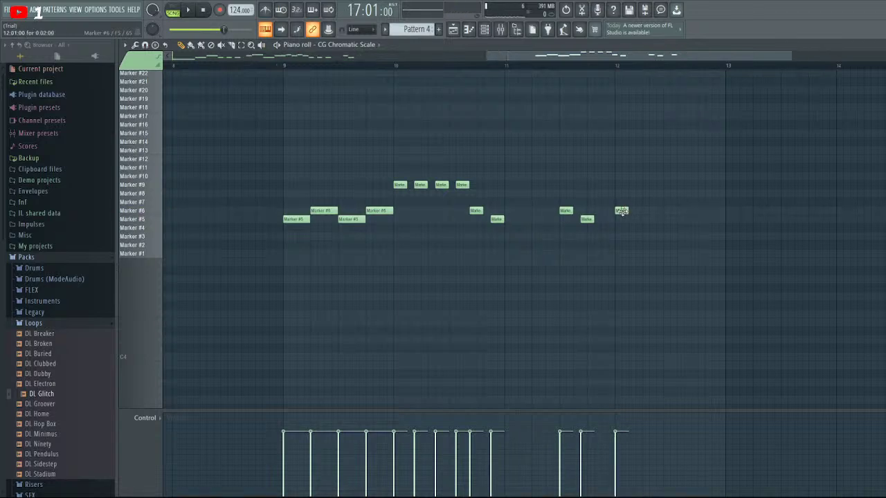
click(631, 212)
click(651, 211)
key(space)
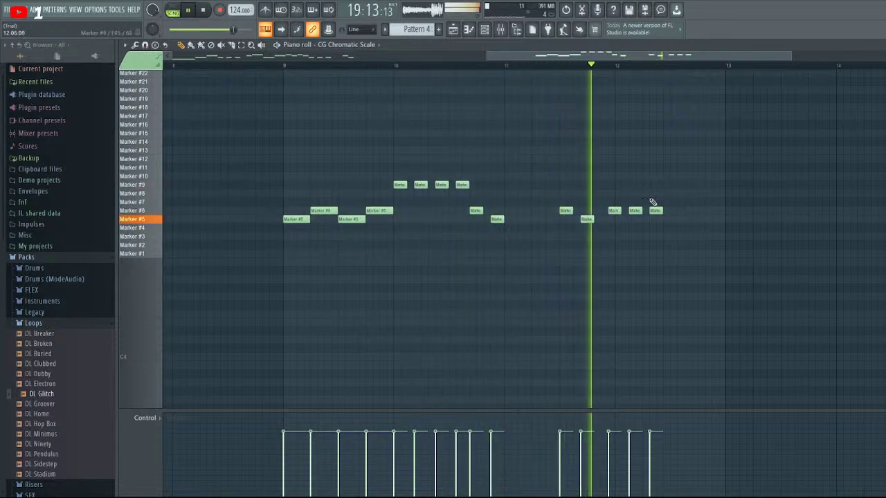
key(space)
drag(616, 211, 658, 211)
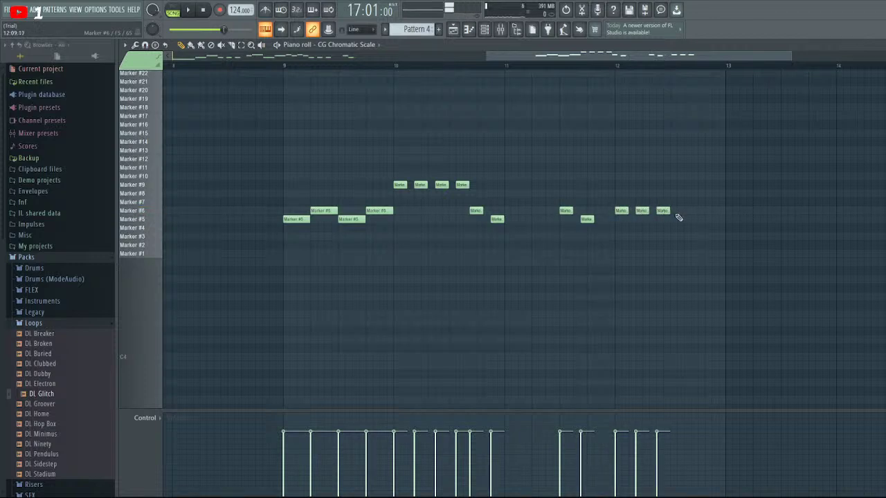
Finish bar 12 with a three-step Marker #9 note and a Marker #11 note reaching bar 13, and play the song
click(675, 167)
right_click(674, 167)
drag(673, 194, 698, 184)
click(700, 169)
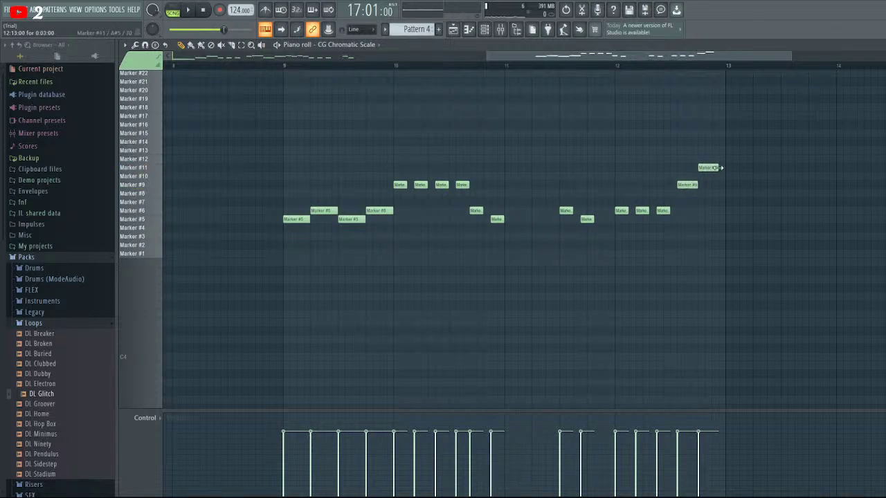
key(space)
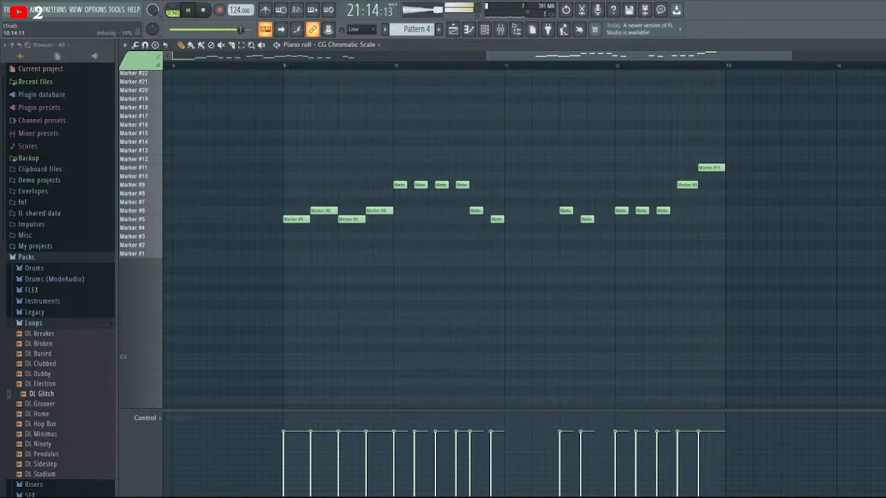
key(space)
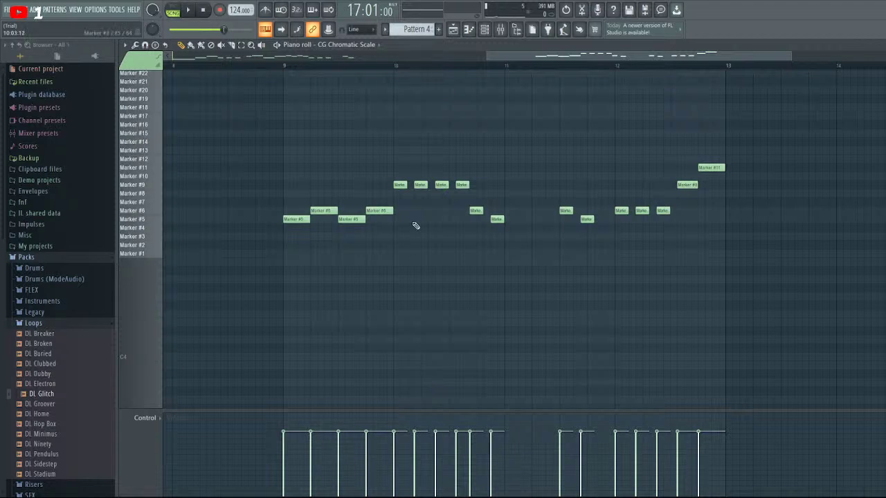
Play through bars 9 to 12 of Pattern 4, and move the playback start into bar 12
key(space)
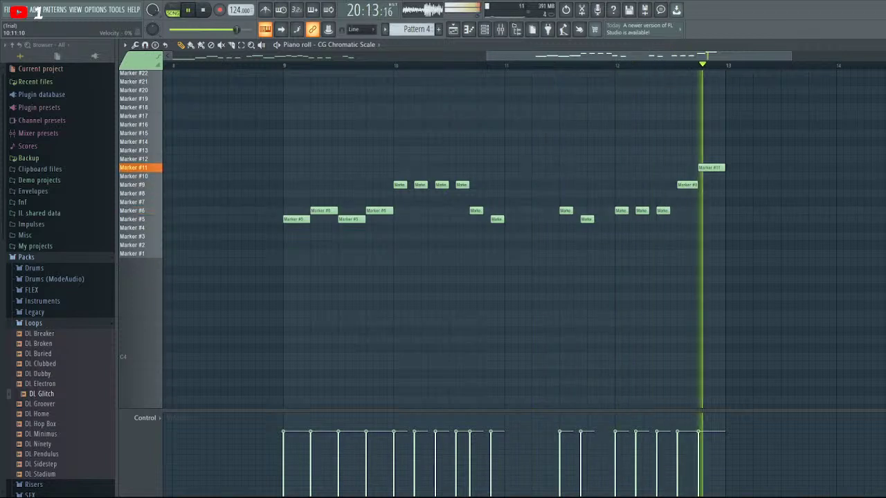
key(space)
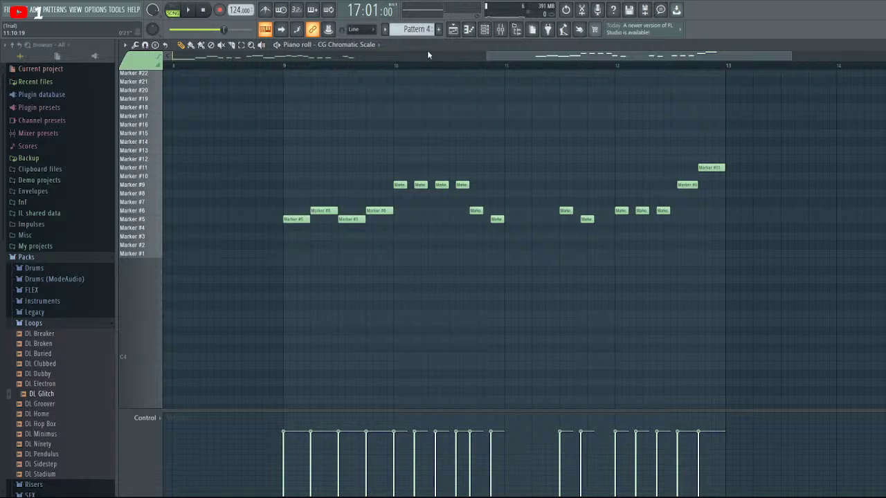
click(452, 29)
key(space)
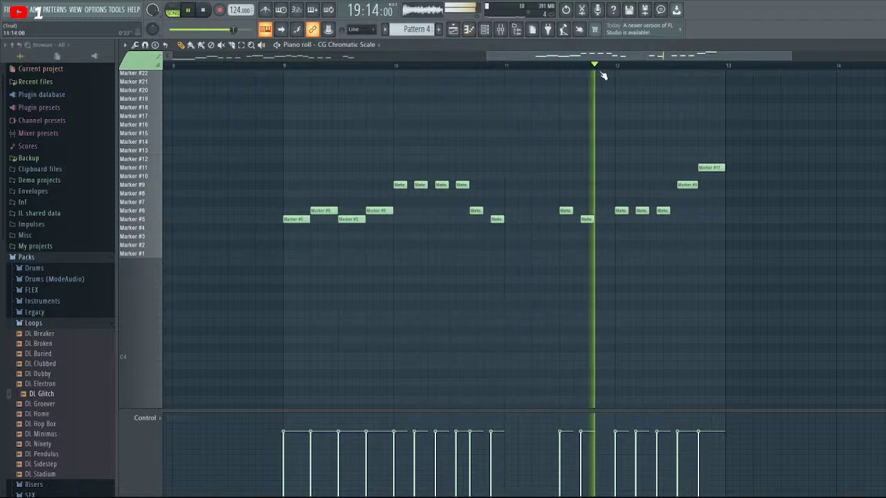
key(space)
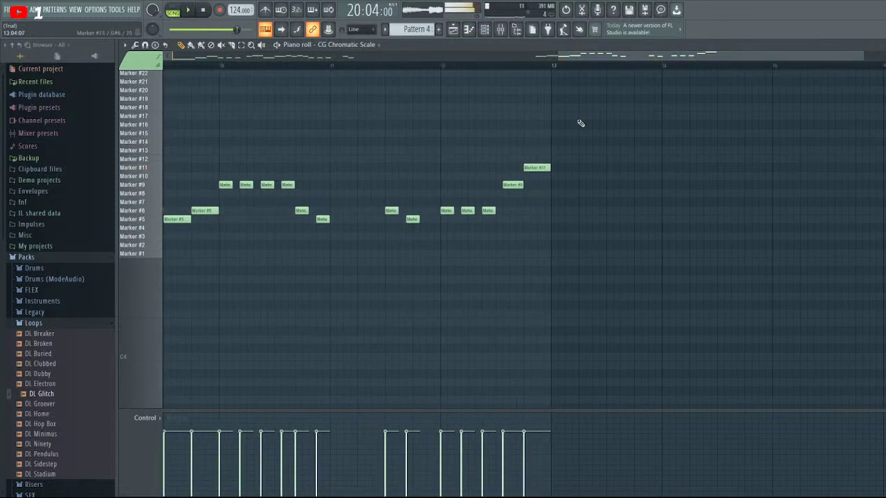
Place a half-bar Marker #12 note at the start of bar 13, and play the song into it
click(552, 151)
drag(552, 161, 565, 168)
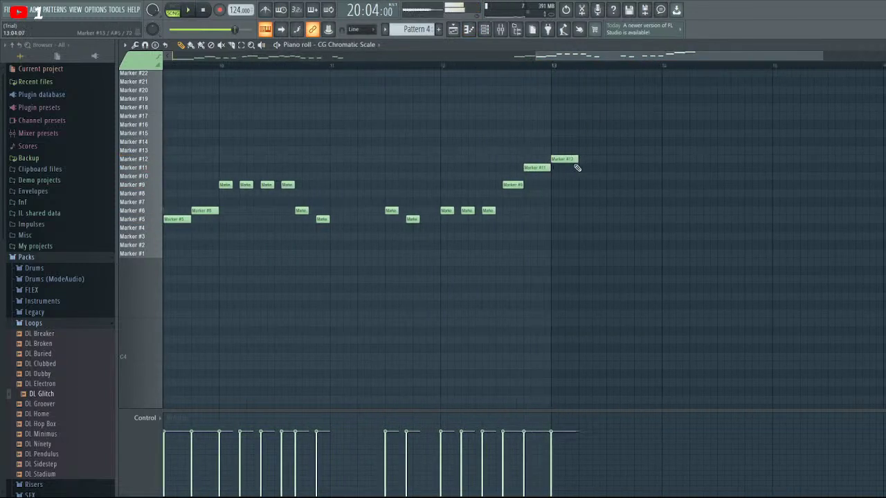
key(space)
key(space)
key(space)
key(space)
key(space)
key(space)
drag(659, 159, 605, 159)
key(space)
Add a half-bar Marker #8 note beneath the Marker #12 note at the start of bar 13, and play them together
click(612, 150)
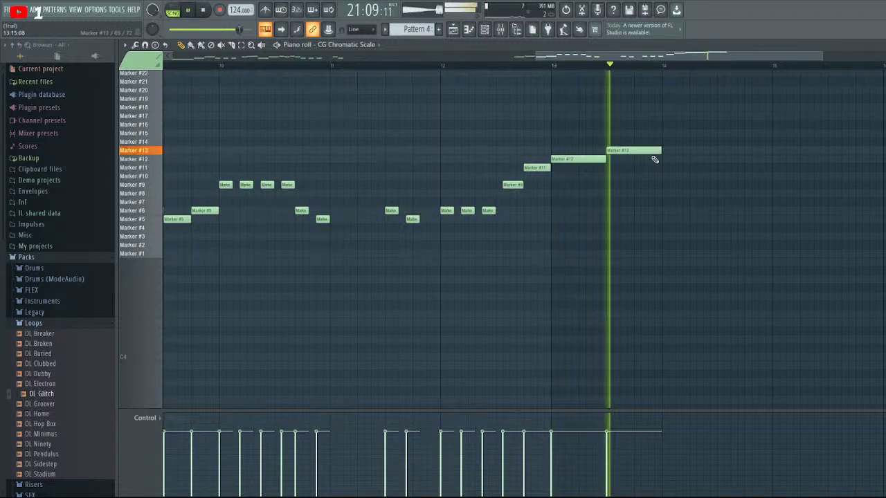
key(space)
mouse_move(628, 150)
mouse_down()
mouse_move(579, 150)
mouse_move(575, 127)
mouse_move(580, 194)
mouse_up()
key(space)
key(space)
key(space)
key(space)
key(space)
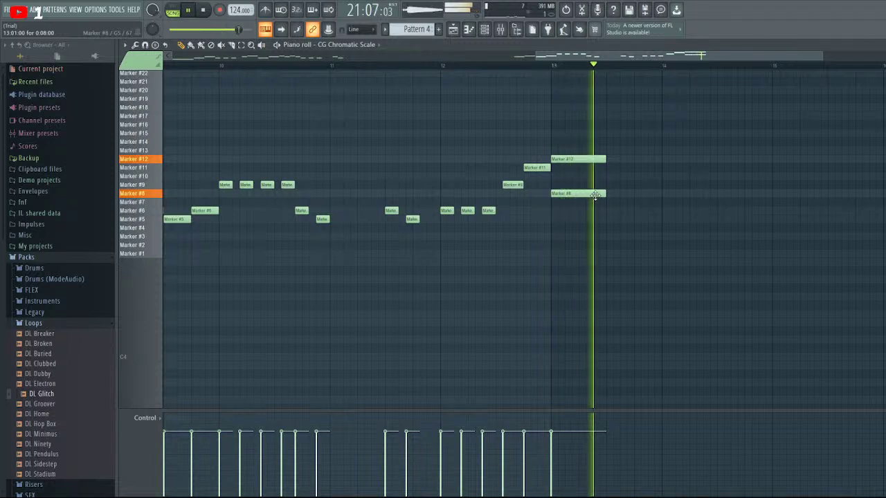
Delete the Marker #8 note beneath the Marker #12 note in bar 13, and play the song
key(space)
right_click(592, 194)
key(space)
key(space)
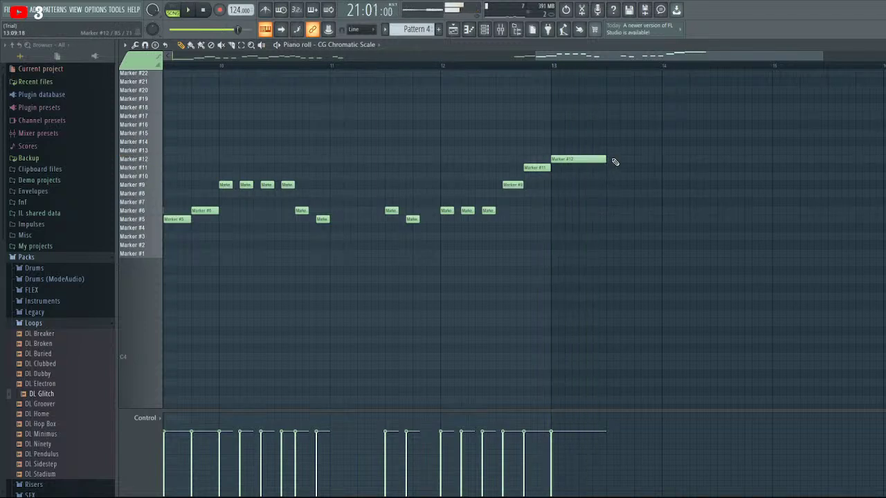
key(space)
key(space)
key(space)
Add a four-step Marker #11 note and a two-step Marker #12 note in the second half of bar 13
click(609, 168)
key(space)
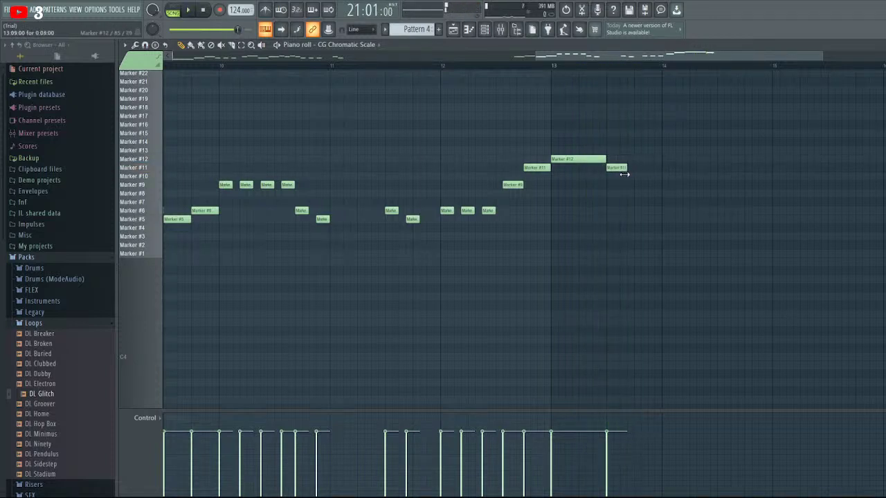
key(space)
click(654, 159)
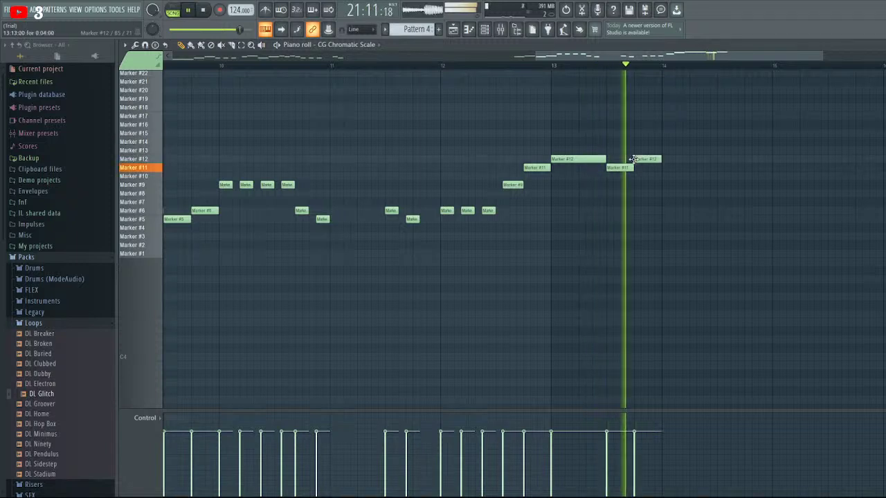
key(space)
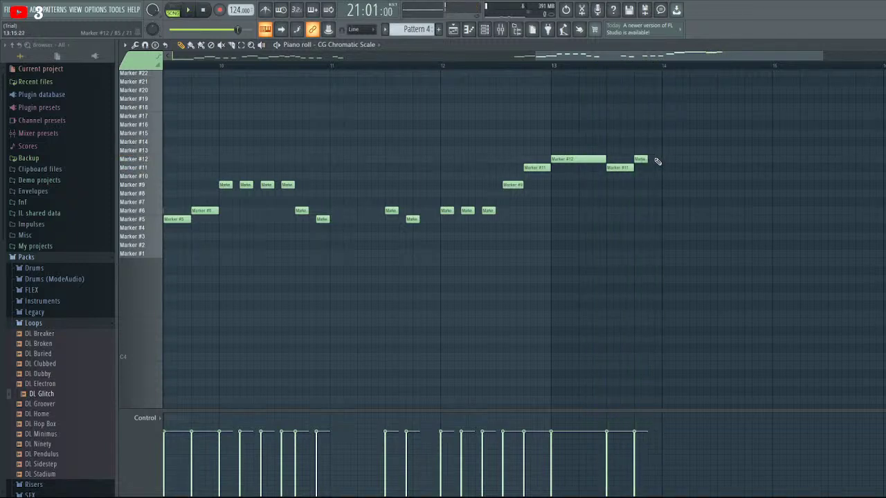
Add a six-step Marker #14 note from the end of bar 13 into bar 14, after trying Marker #13 and #15
key(space)
click(653, 150)
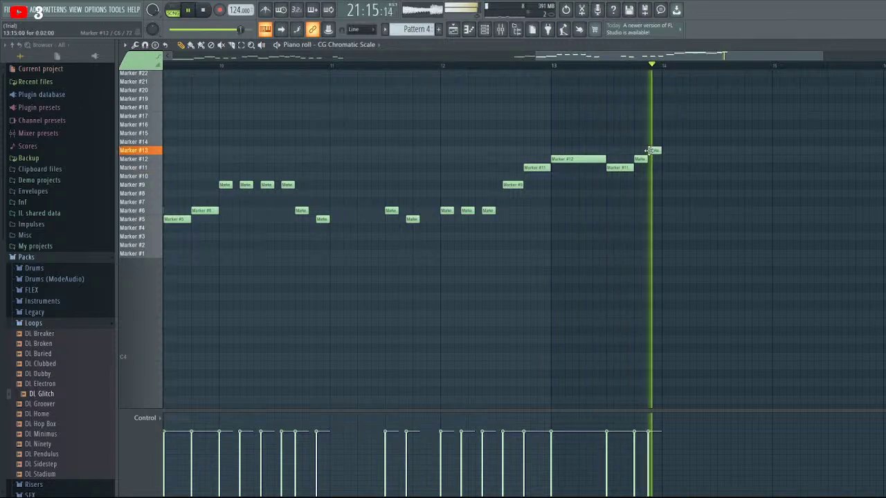
click(649, 135)
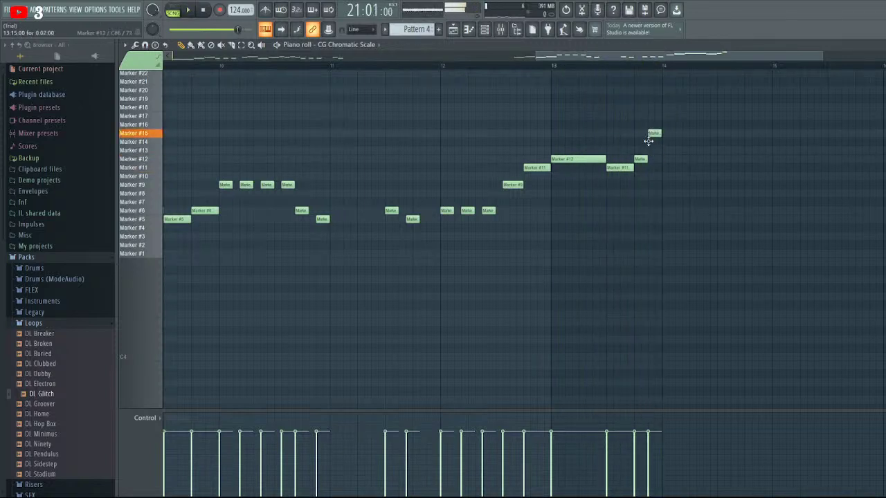
key(space)
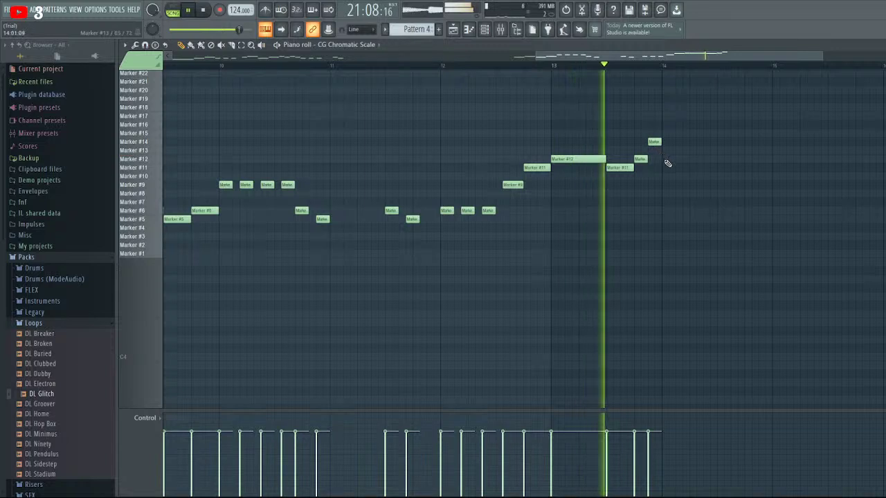
key(space)
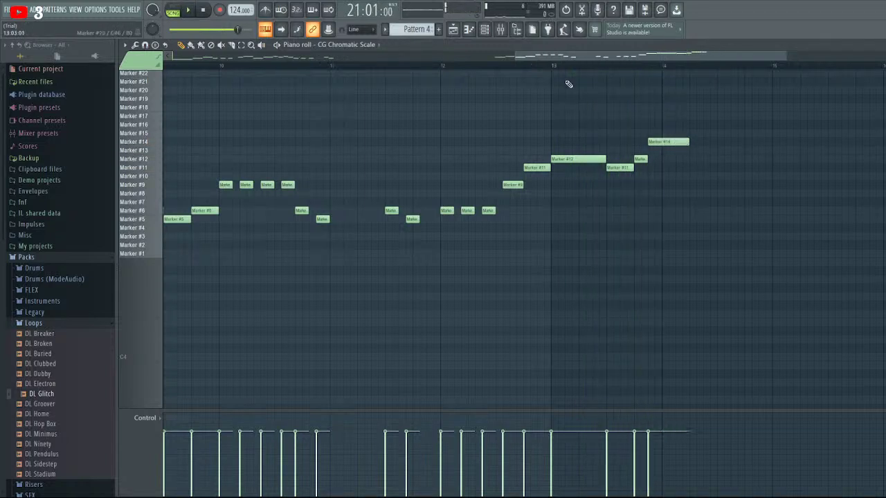
Place a four-step Marker #11 note at the middle of bar 14, and play the song
key(space)
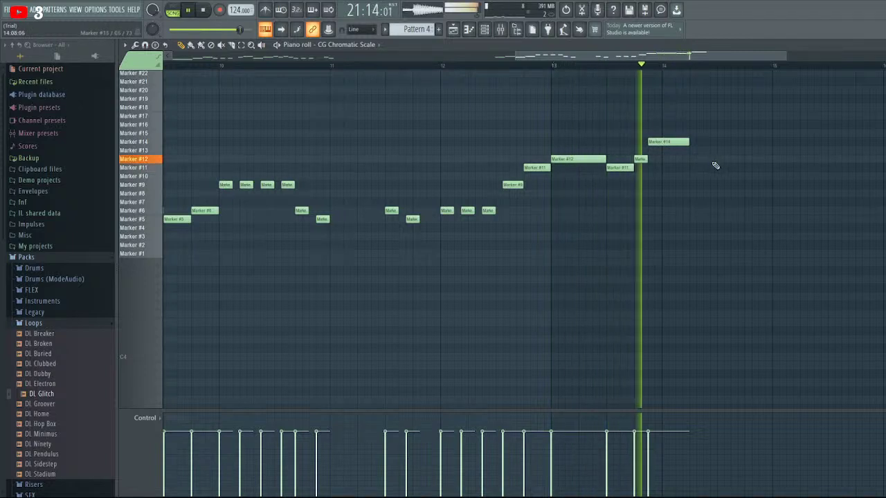
key(space)
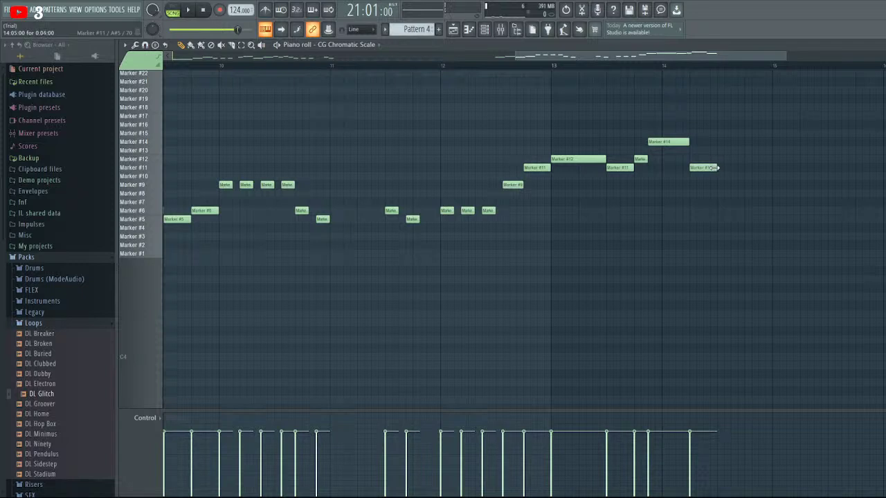
key(space)
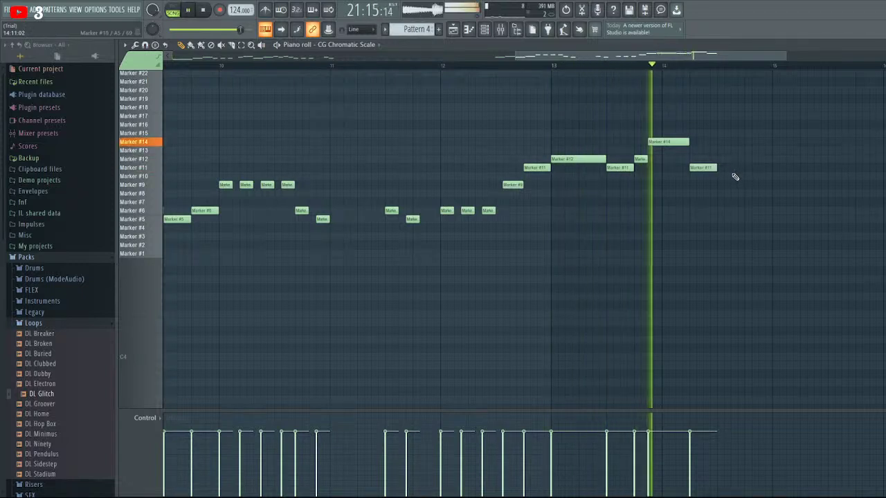
key(space)
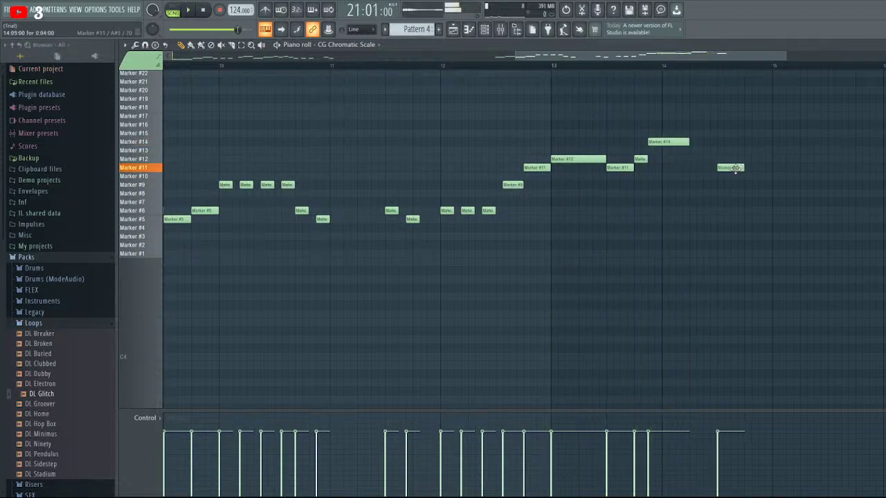
key(space)
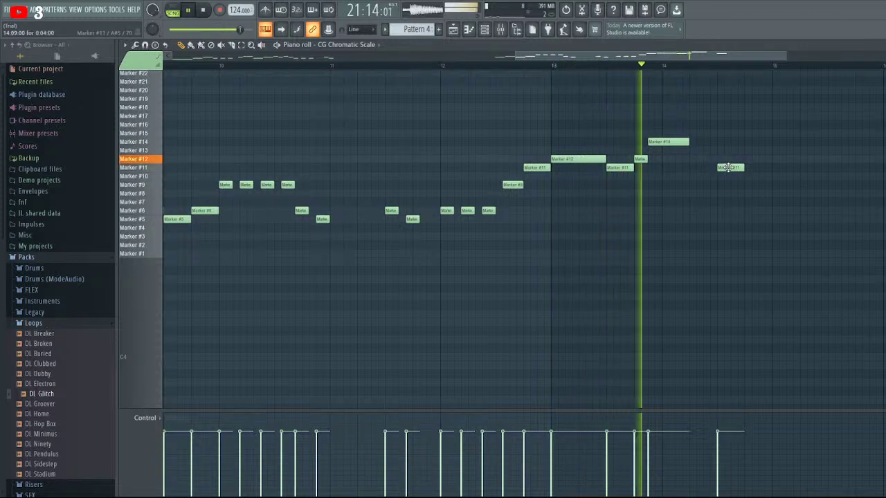
click(746, 184)
key(space)
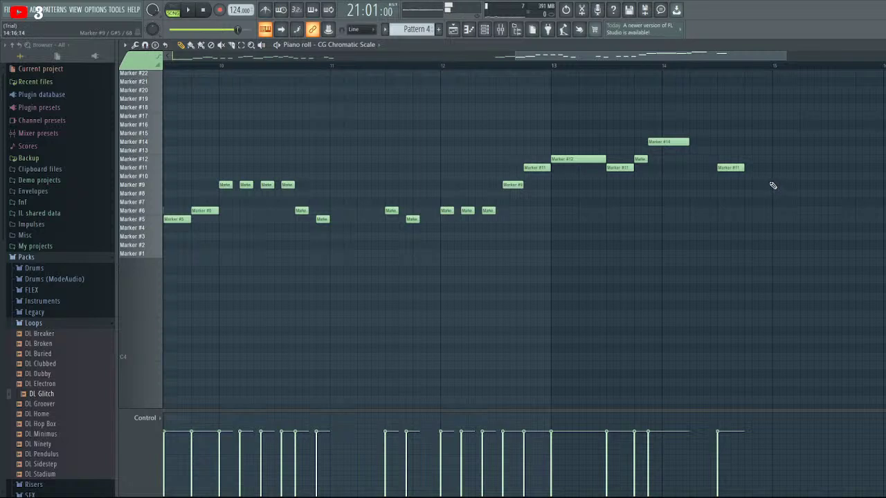
Start bar 15 with a two-step Marker #12 note and a four-step note, trying it on Marker #8, #10 and #9
drag(772, 174, 773, 175)
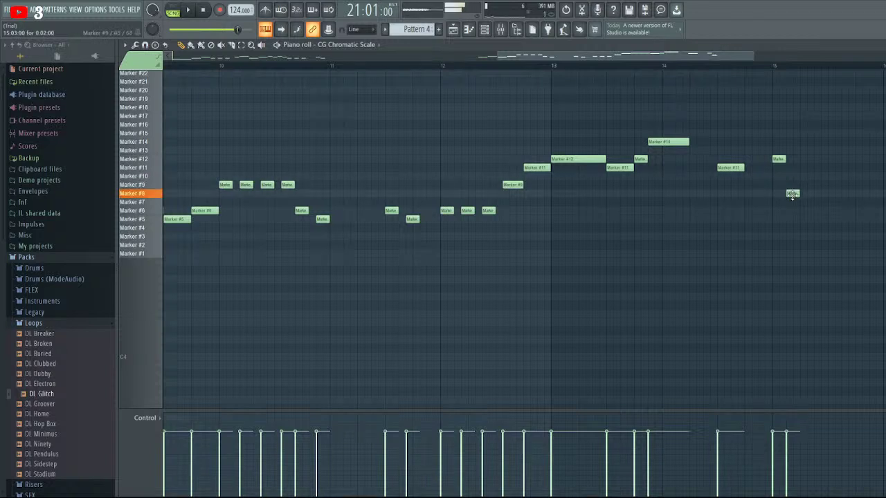
key(space)
mouse_move(792, 192)
mouse_down()
mouse_move(822, 192)
mouse_move(814, 193)
mouse_up()
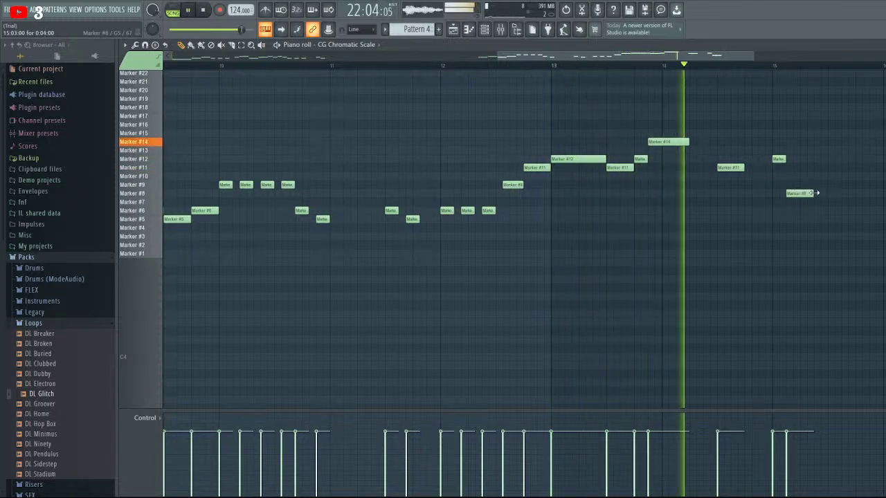
key(space)
key(space)
drag(803, 183, 801, 174)
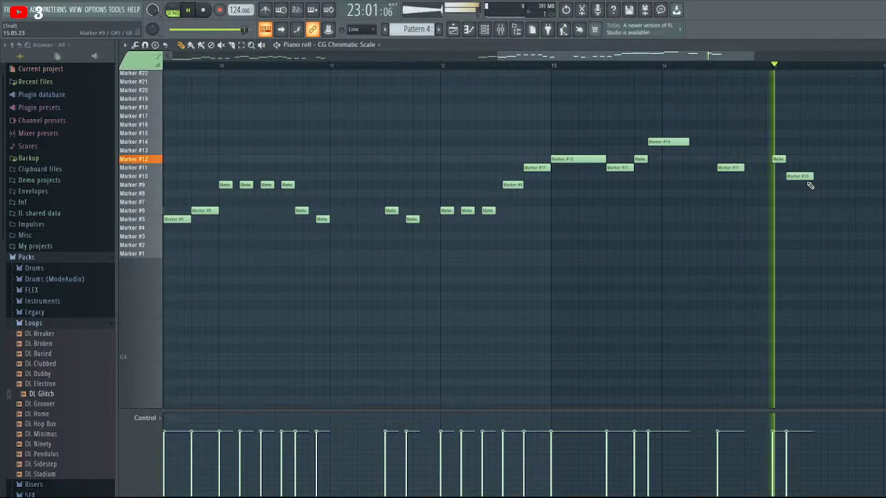
key(space)
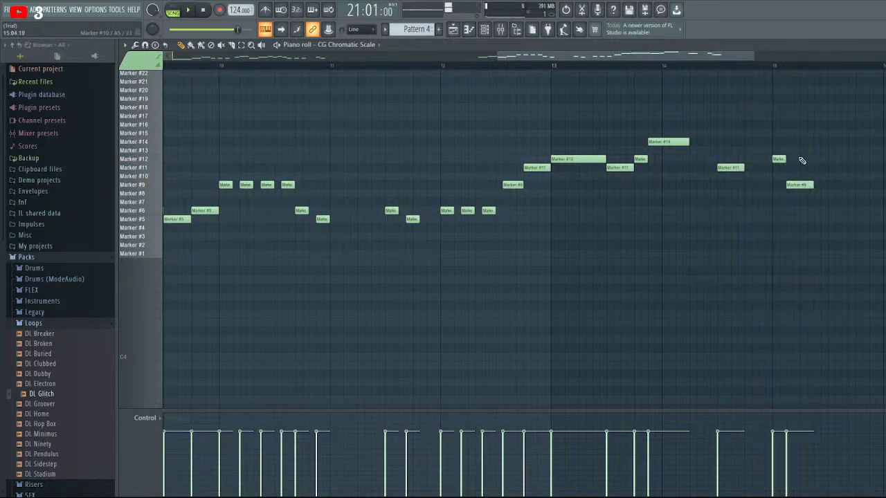
Set the playback start to bar 15, raise the four-step note there to Marker #14, and play the result repeatedly
click(769, 64)
key(space)
key(space)
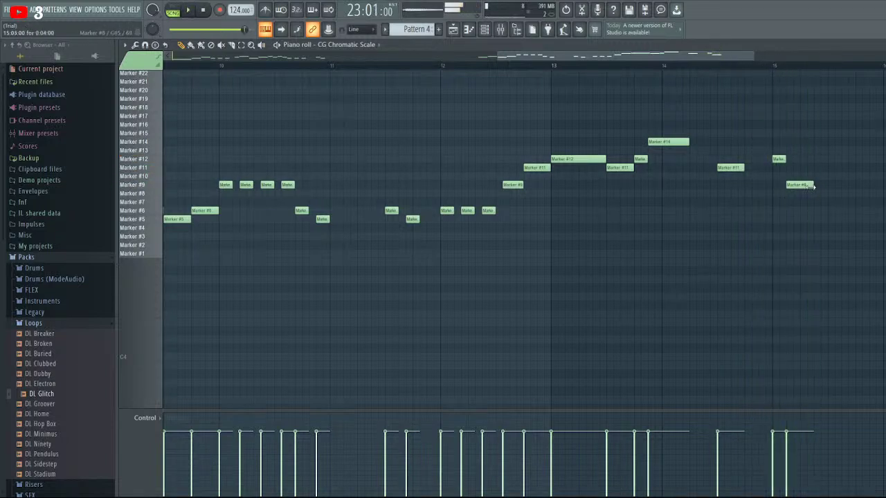
key(space)
mouse_move(802, 193)
mouse_down()
mouse_move(801, 212)
mouse_move(800, 131)
mouse_move(803, 145)
mouse_up()
key(space)
key(space)
key(space)
key(space)
key(space)
key(space)
key(space)
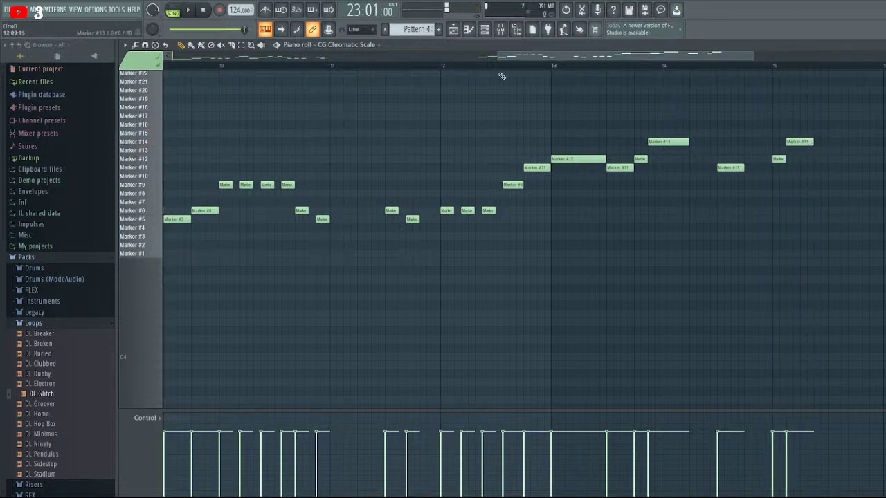
Open the playlist, and play the arrangement from bar 17 through the extended Pattern 4 clip
click(457, 32)
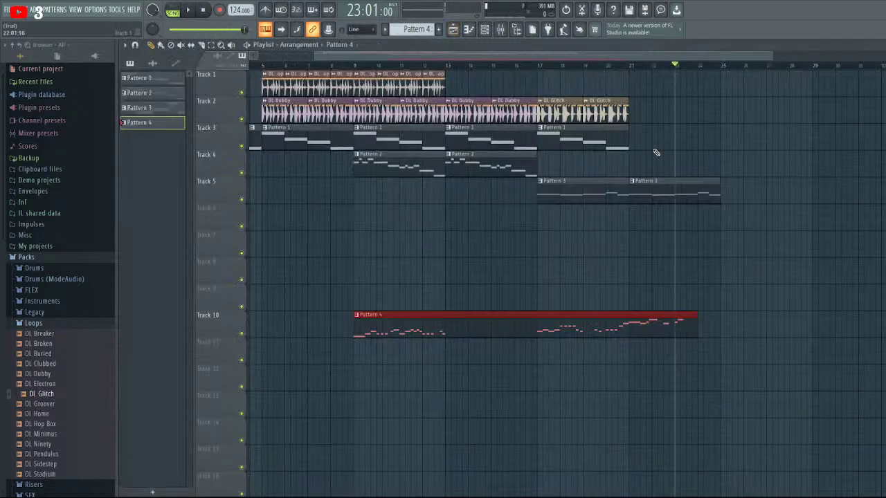
click(538, 65)
key(space)
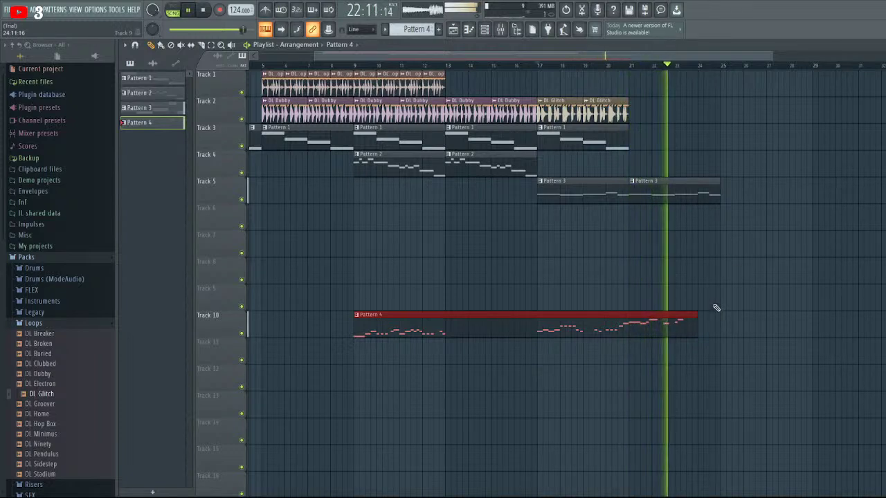
key(space)
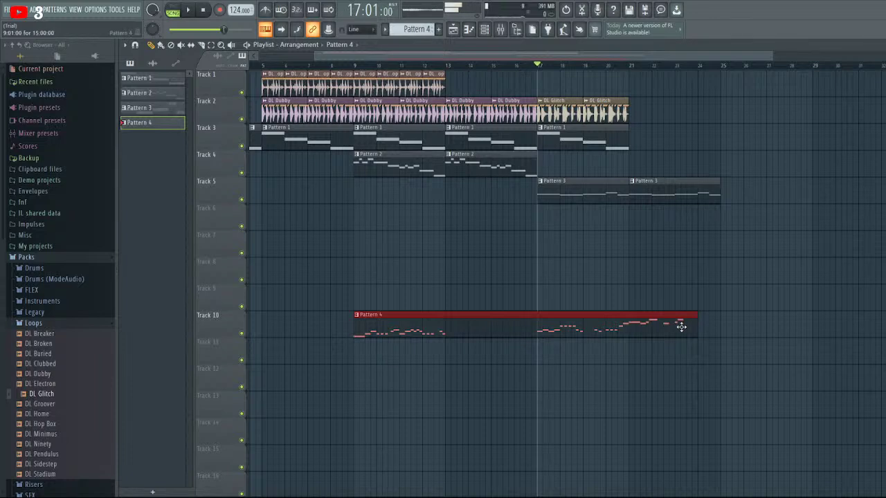
Return to Pattern 4's piano roll, and add a two-step Marker #16 and a four-step Marker #14 note in bar 15's second half
click(469, 31)
drag(525, 59, 660, 70)
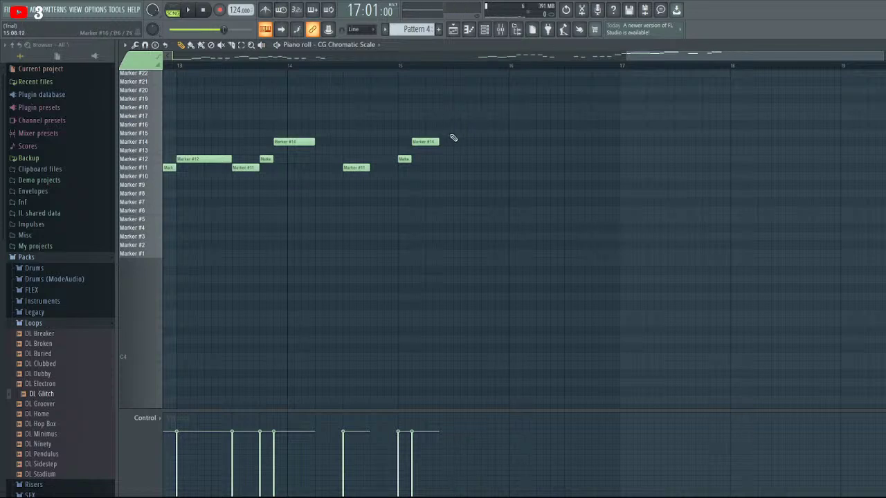
drag(452, 141, 452, 131)
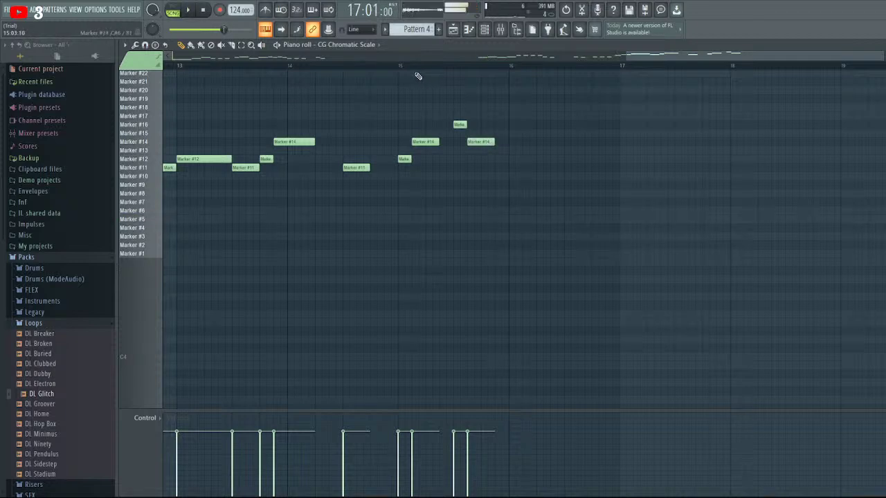
Play from bar 15 while trying the last four-step note on Marker #15 and Marker #17
drag(401, 69, 487, 143)
key(space)
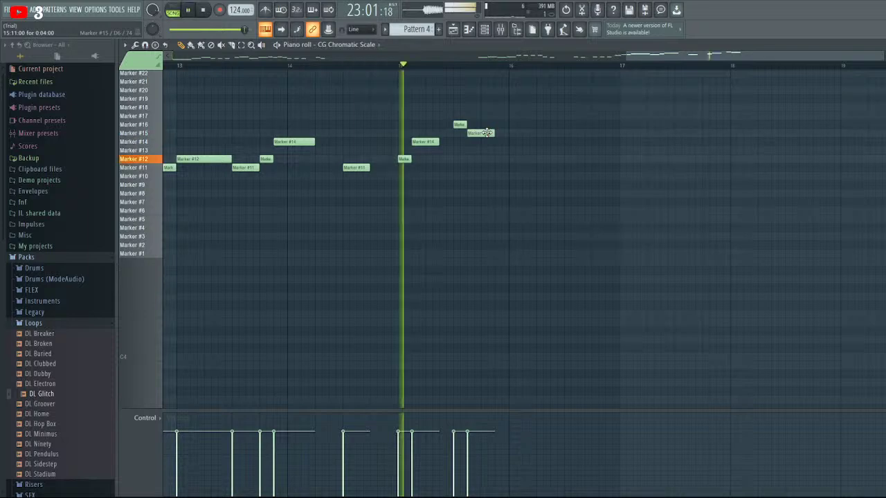
key(space)
mouse_move(485, 132)
mouse_down()
mouse_move(478, 106)
mouse_move(484, 119)
mouse_up()
key(space)
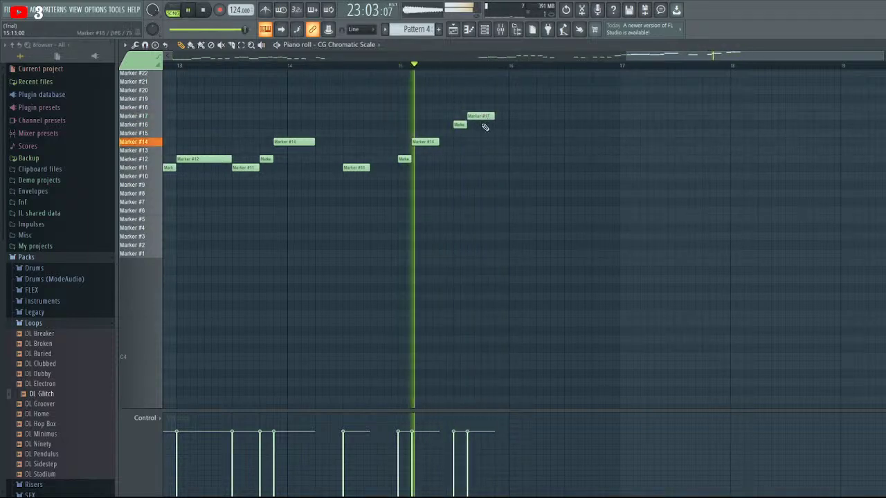
scroll(501, 145, up, 3)
key(space)
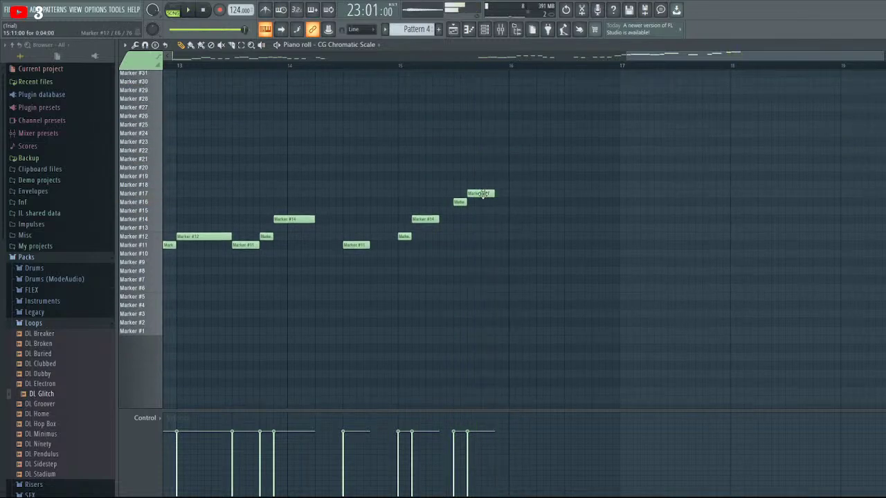
Play from late bar 13, try a four-step Marker #12 note after the Marker #16 note, and delete both notes
click(272, 68)
key(space)
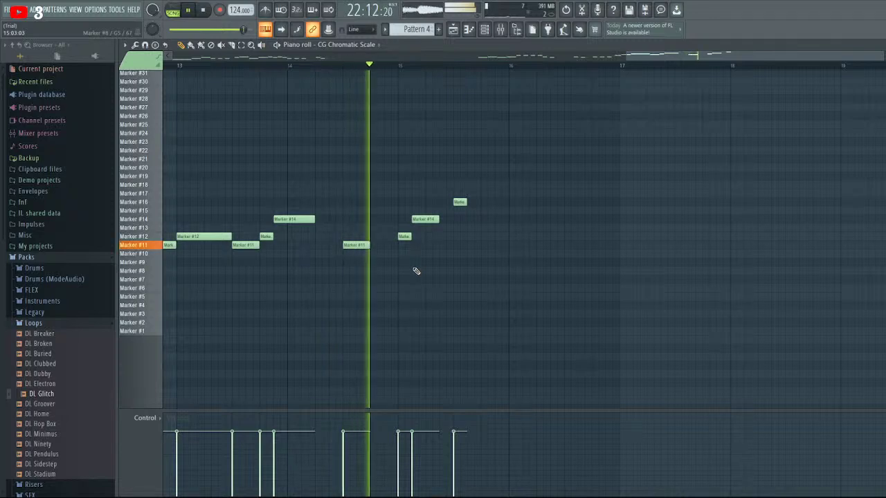
key(space)
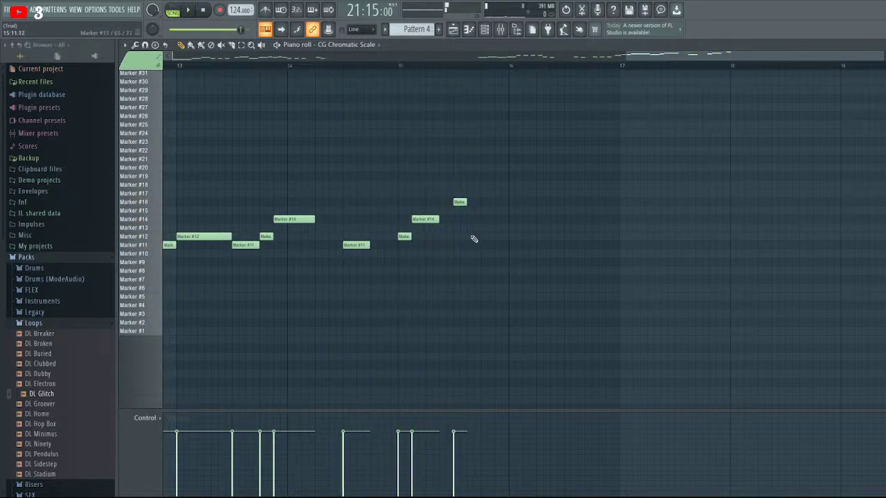
key(space)
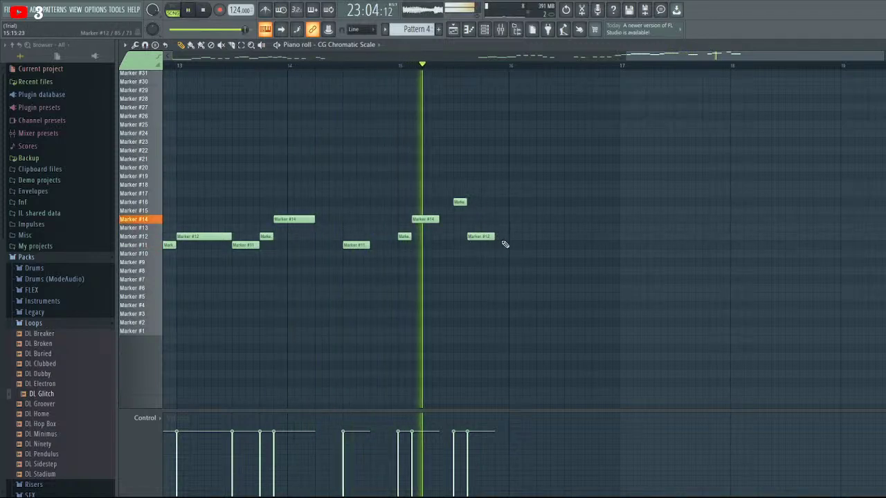
key(space)
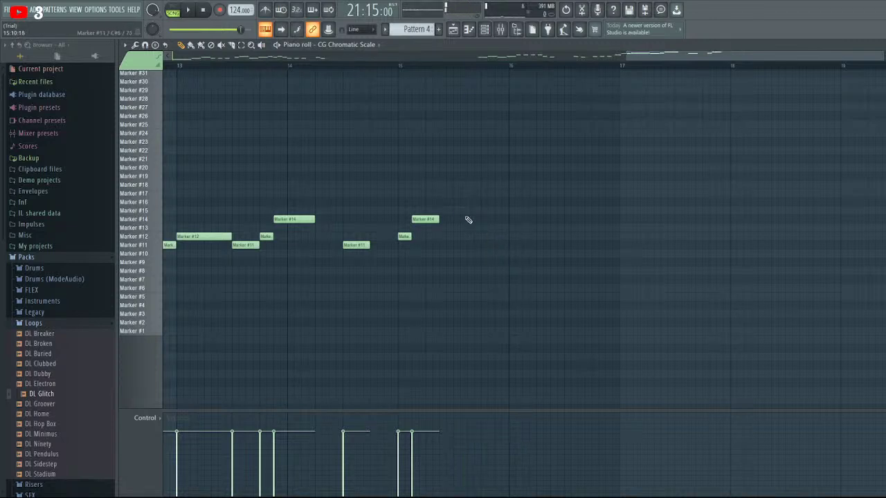
Continue bar 15 with a two-step Marker #12 note and a four-step Marker #14 note, and play the song
key(space)
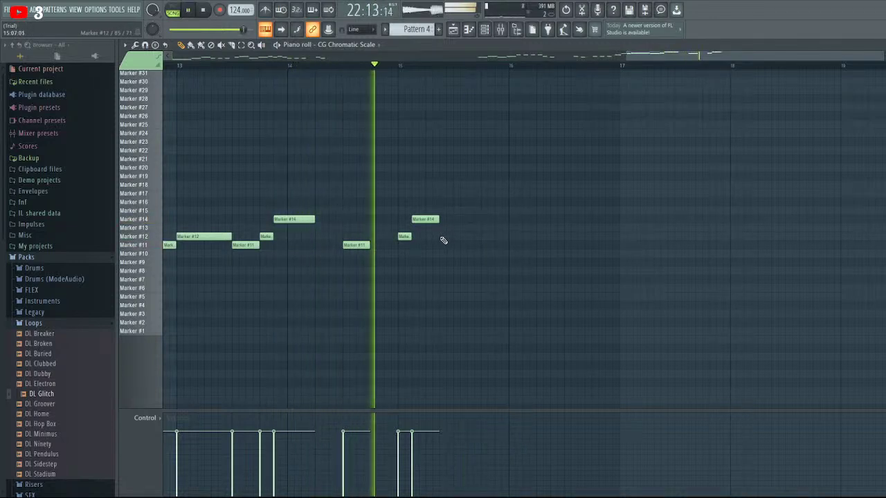
click(444, 237)
key(space)
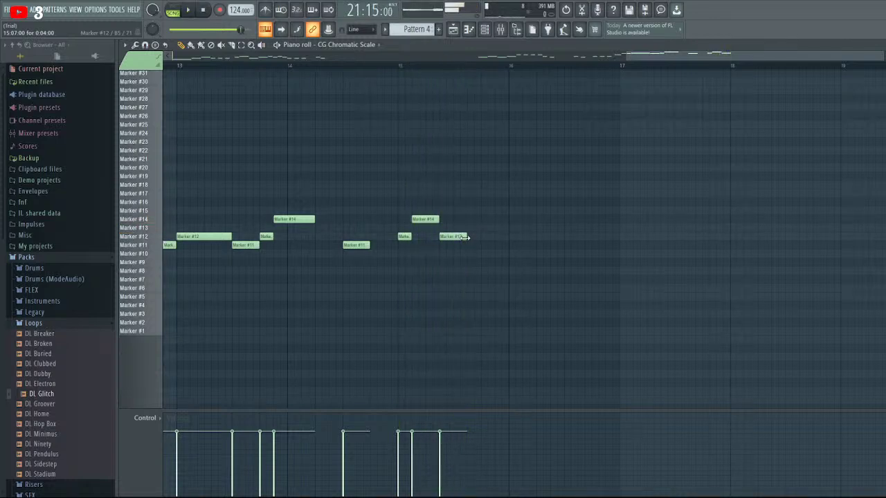
key(space)
click(458, 220)
drag(465, 220, 479, 220)
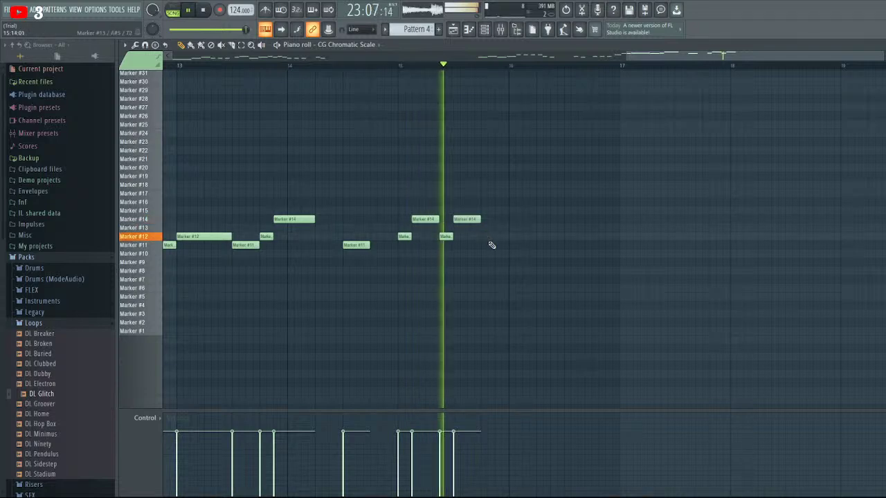
Shift bar 15's last Marker #12 and Marker #14 notes two steps later and play from bar 15
key(space)
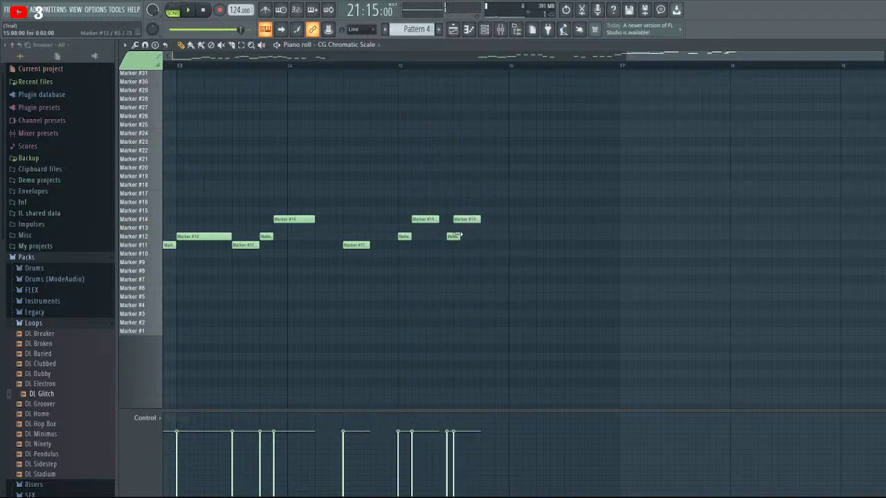
key(space)
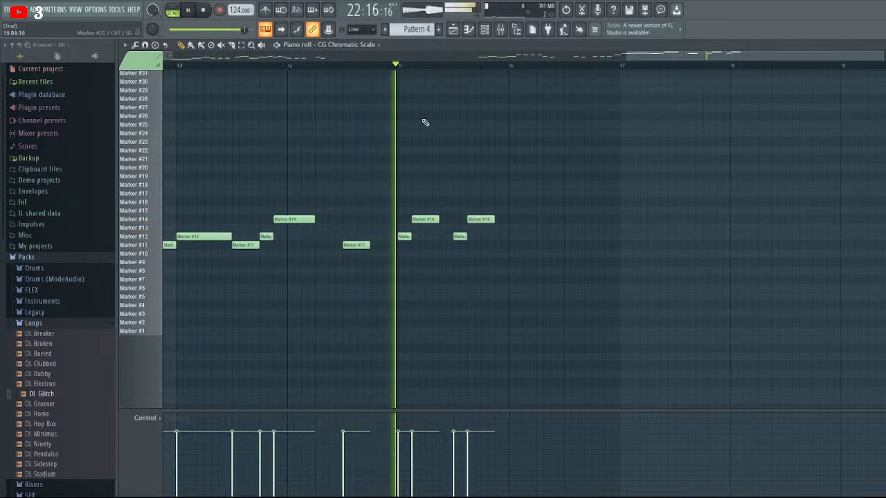
key(space)
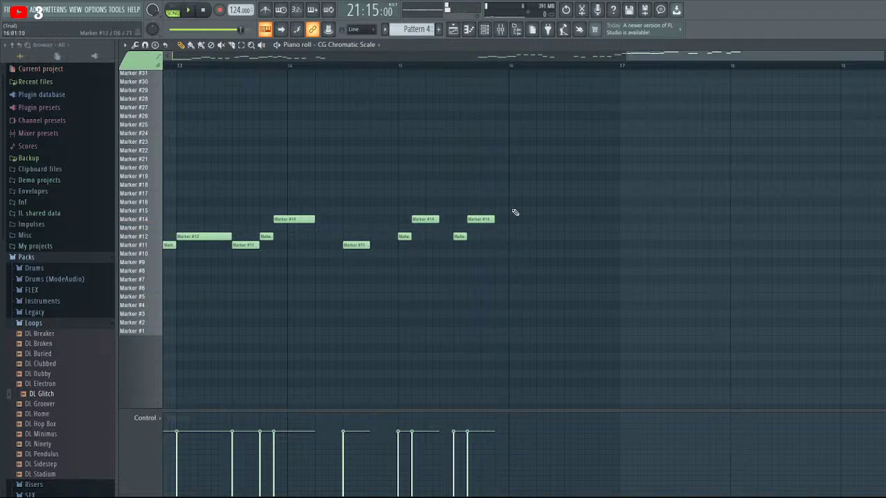
Try a four-step note at the start of bar 16 on Marker #18 and Marker #17, playing from bar 15
click(514, 211)
drag(524, 201, 525, 202)
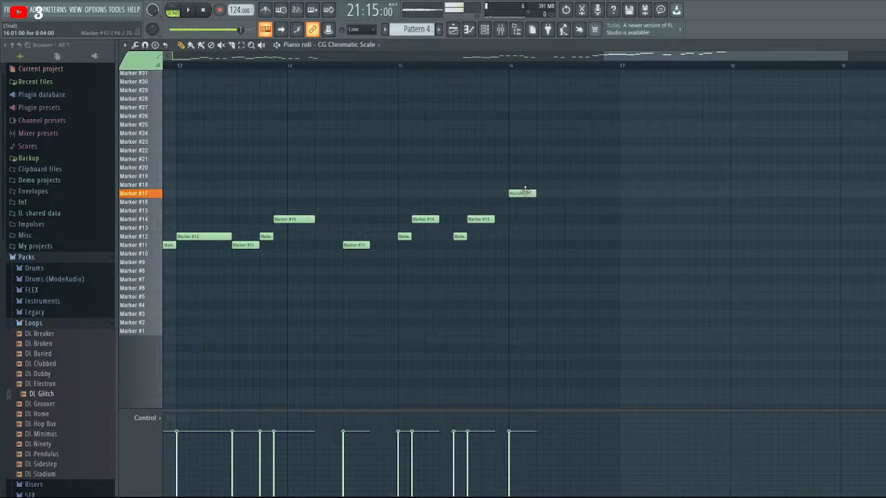
drag(525, 184, 525, 181)
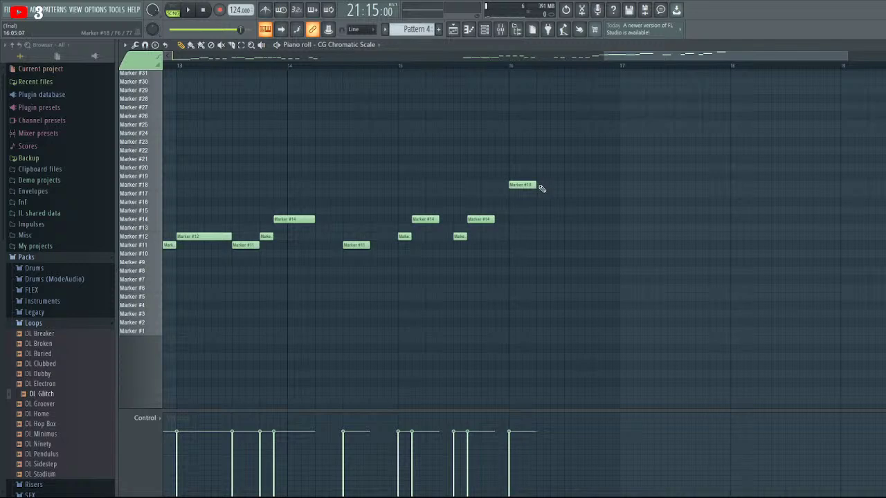
click(408, 69)
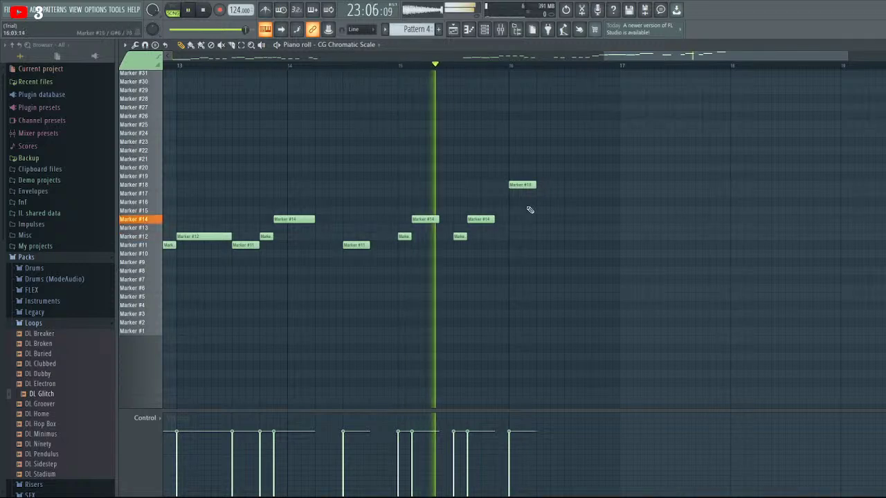
key(space)
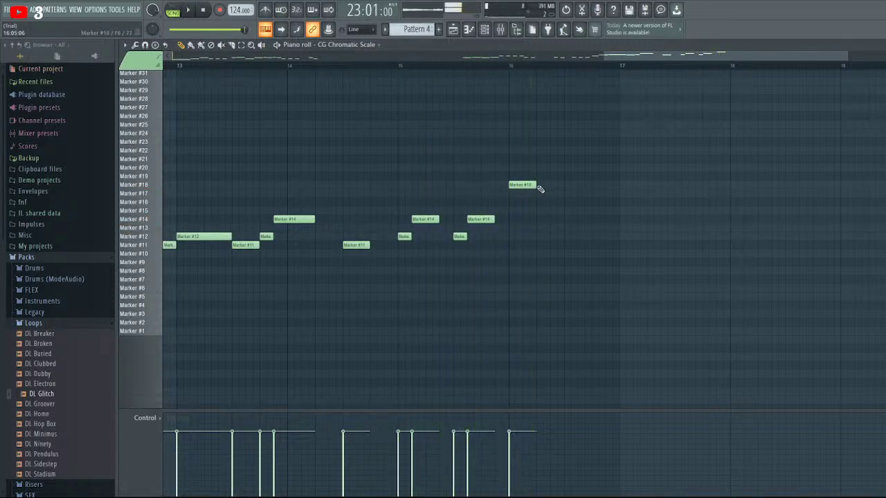
key(space)
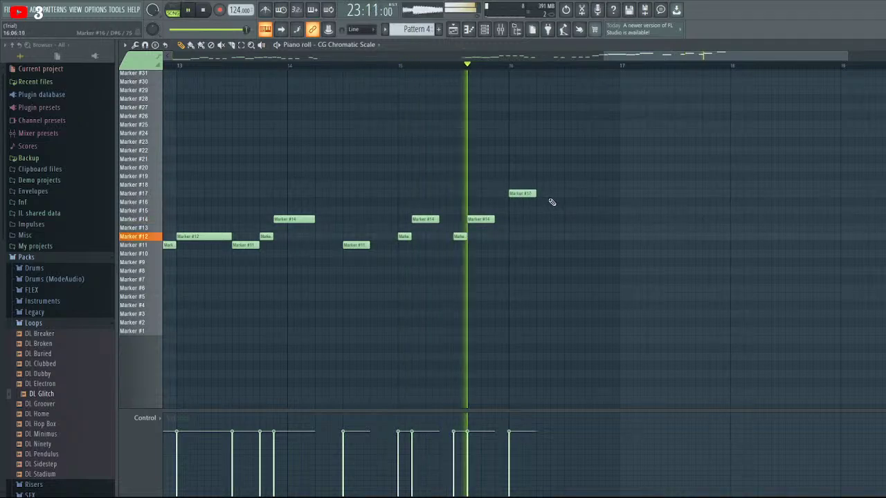
Try three spaced two-step Marker #17 notes in bar 16's first half during playback, and delete all three
key(space)
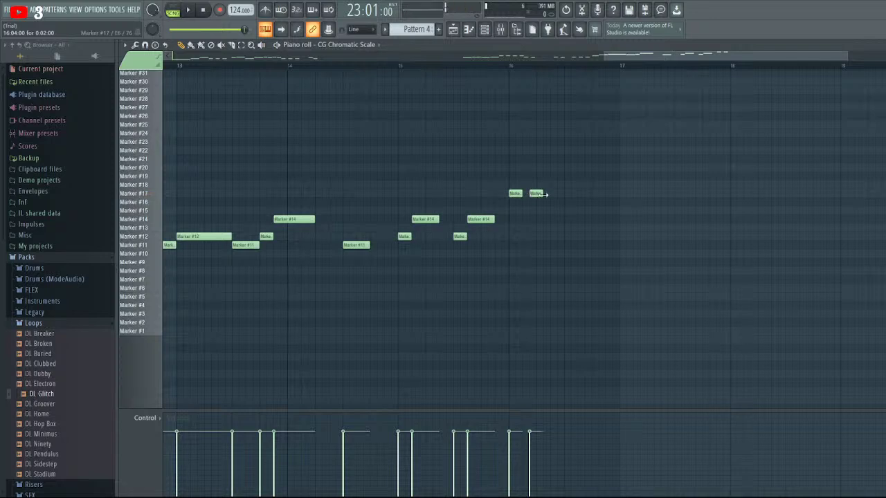
key(space)
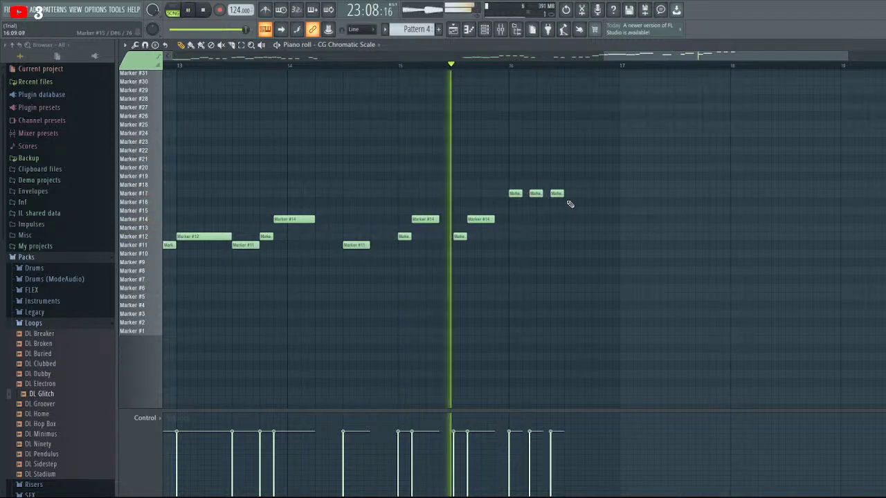
click(570, 210)
key(space)
key(space)
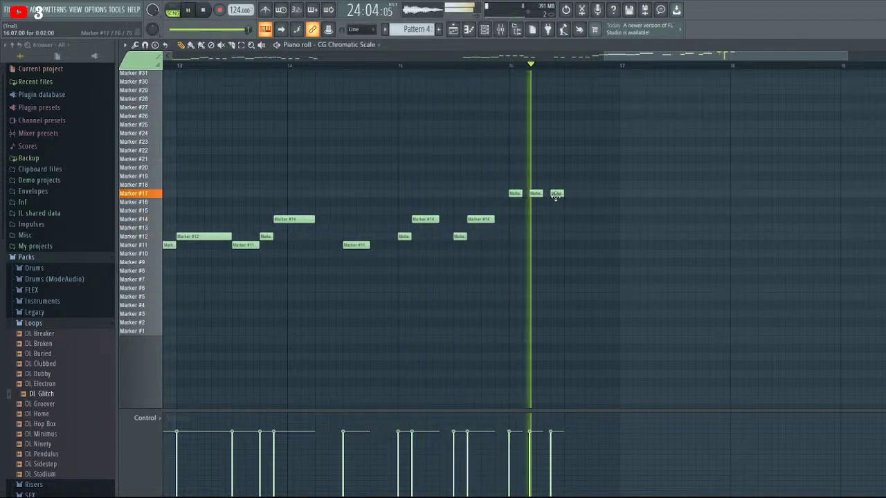
key(space)
right_click(557, 193)
right_click(535, 193)
right_click(515, 193)
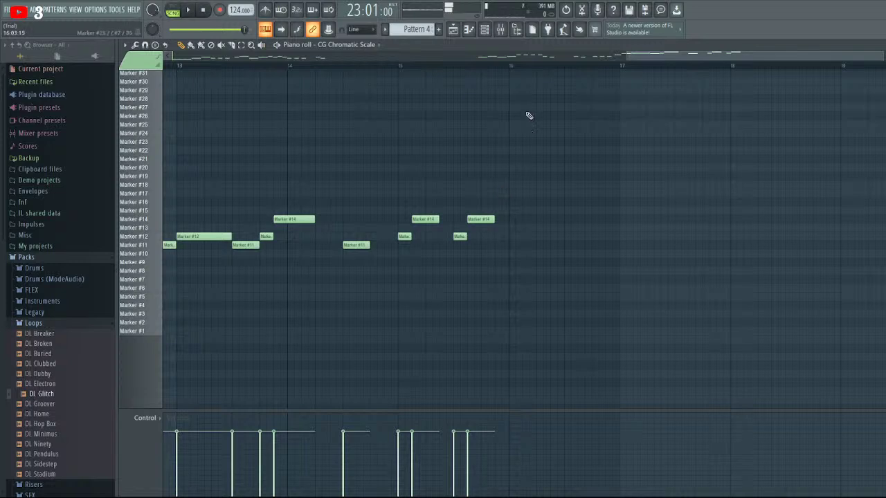
Return to the Playlist and play the arrangement from bar 1 until near the end of Pattern 4's clip
drag(633, 58, 274, 72)
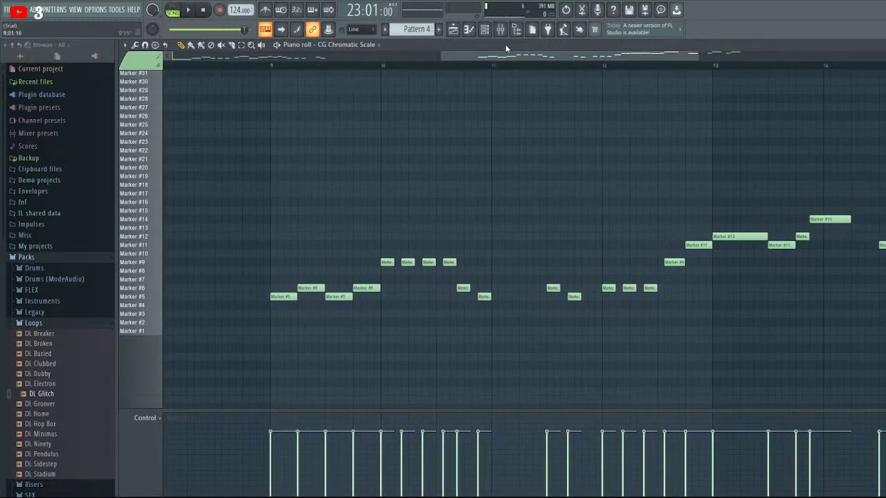
click(468, 31)
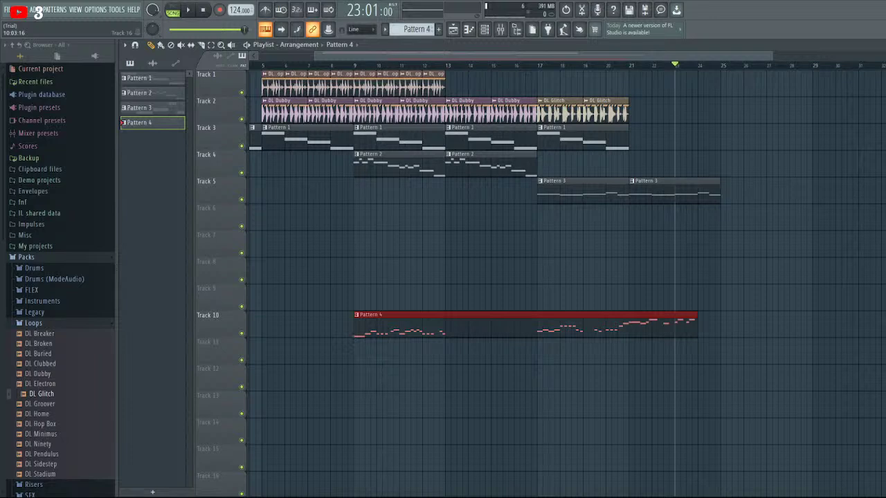
drag(315, 55, 251, 65)
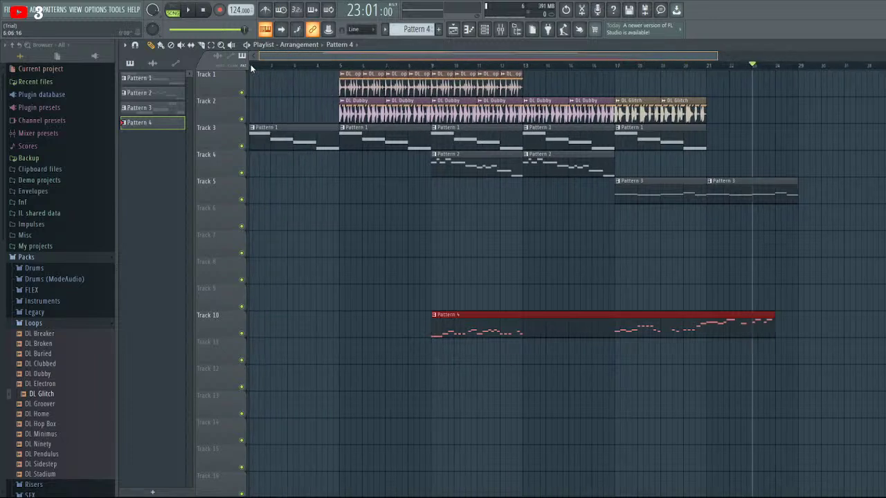
click(255, 67)
key(space)
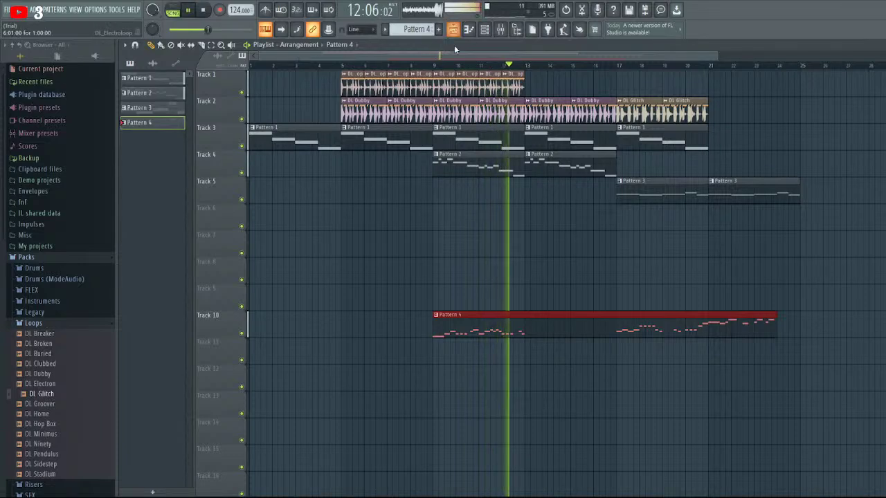
drag(467, 59, 567, 72)
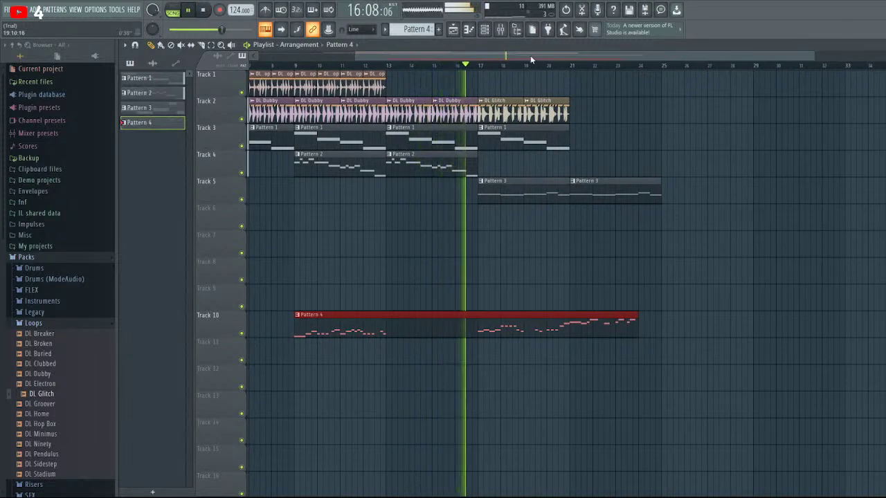
drag(531, 53, 564, 57)
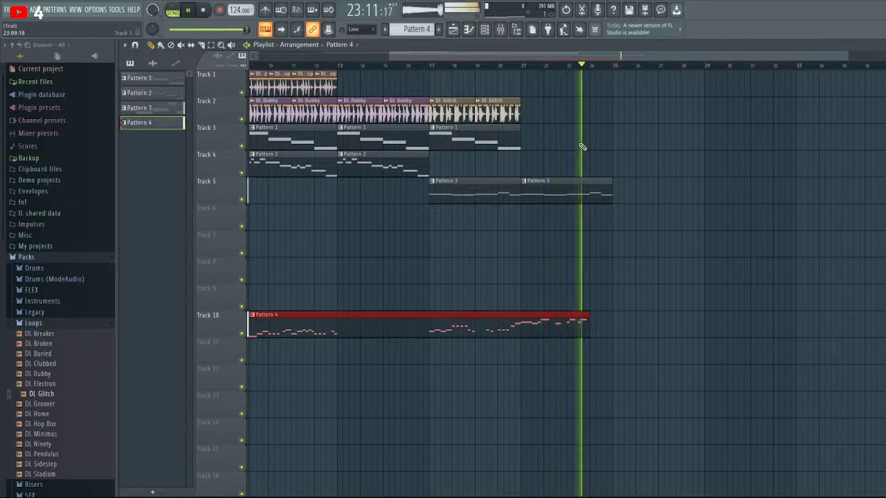
key(space)
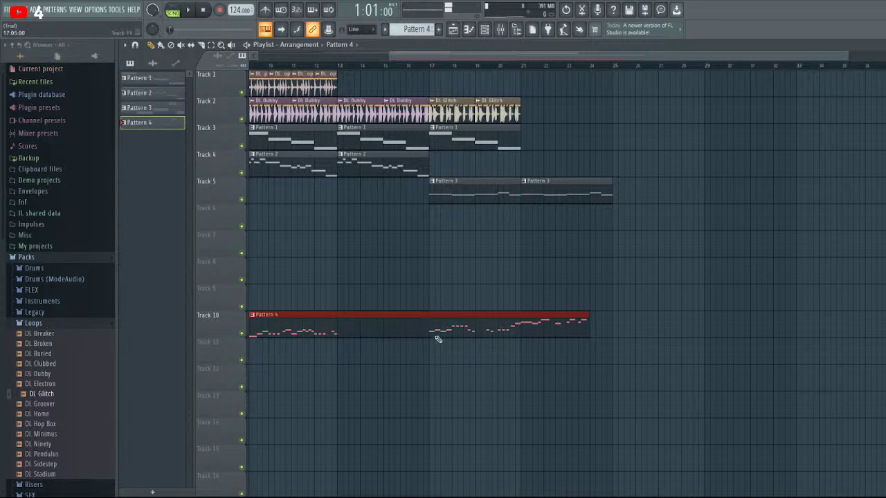
Reopen Pattern 4's piano roll, add two-step Marker #11 notes at steps 1, 4, 7, 9 and 12 of bar 16, and play that bar
click(469, 30)
drag(405, 56, 575, 207)
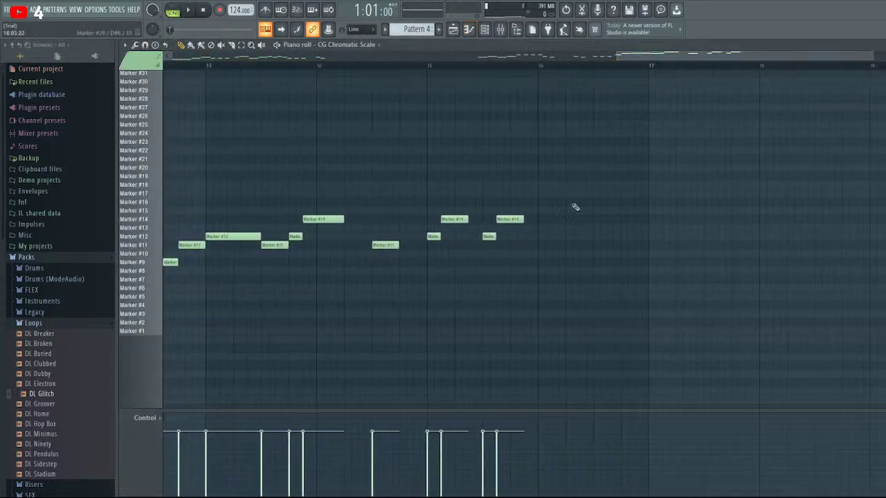
click(542, 245)
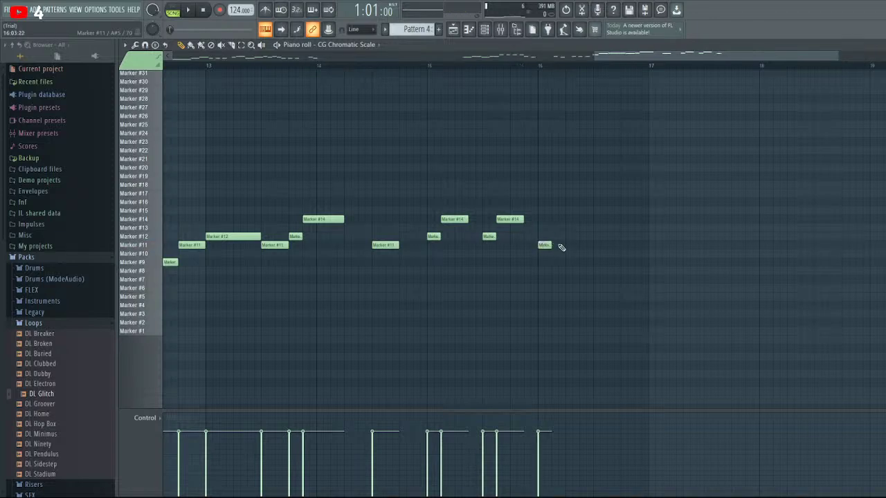
click(561, 246)
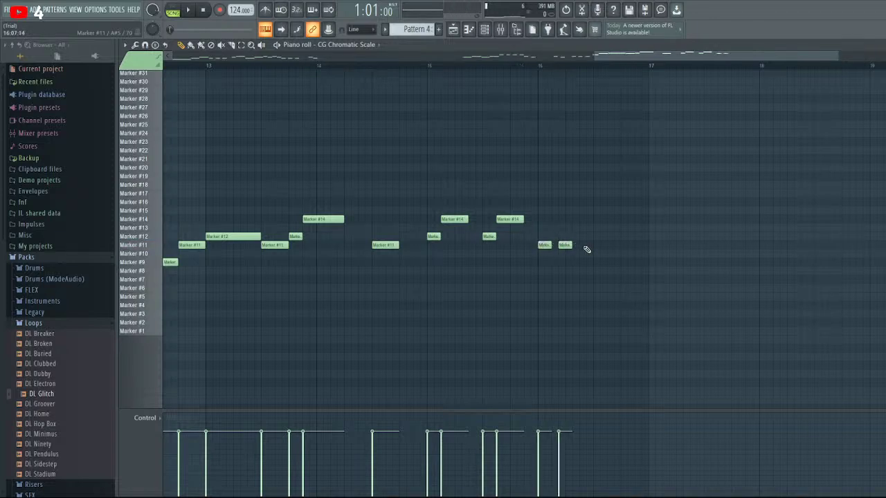
click(584, 246)
click(596, 246)
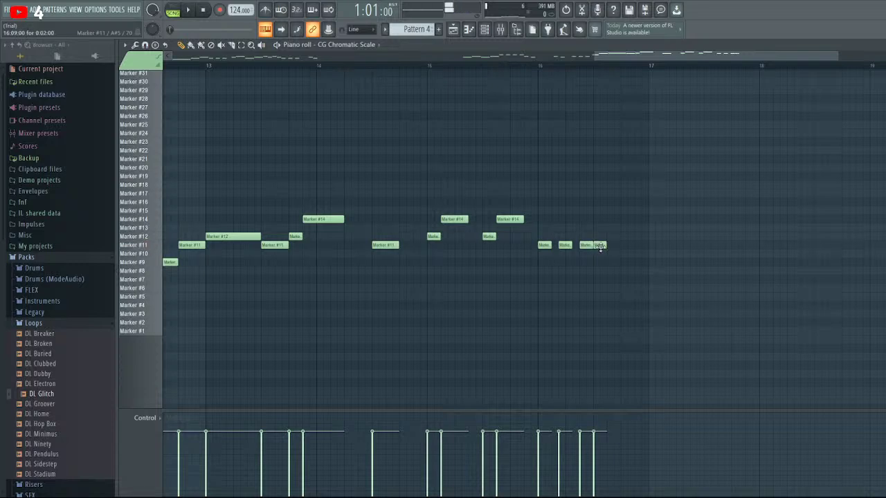
click(616, 246)
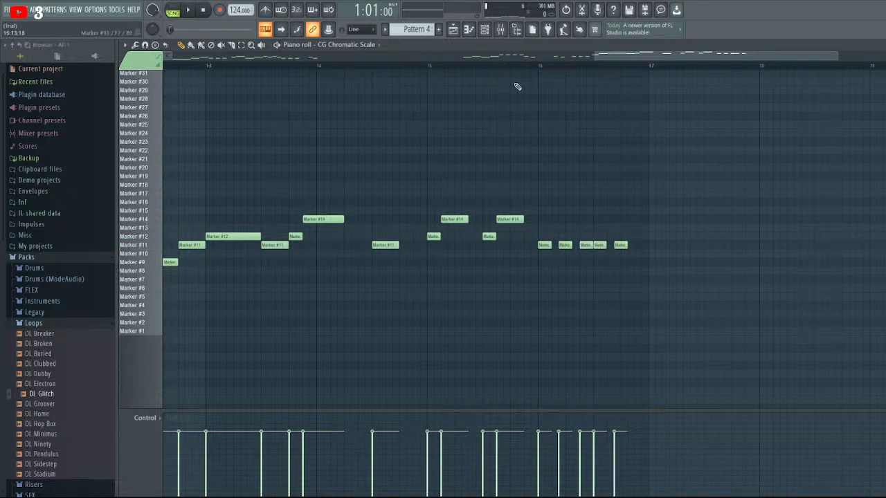
click(543, 70)
key(space)
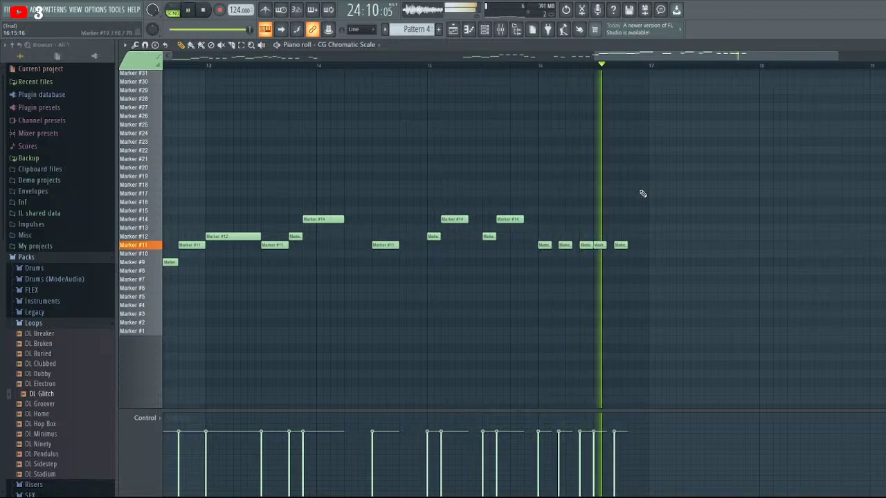
Replace the last two Marker #11 notes in bar 16 with one four-step Marker #11 note at step 9, and play the bar
key(space)
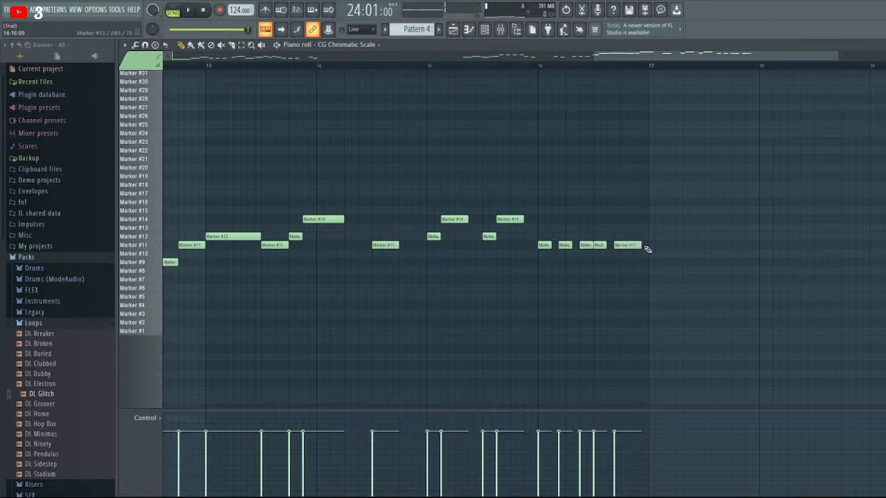
key(space)
key(space)
right_click(618, 246)
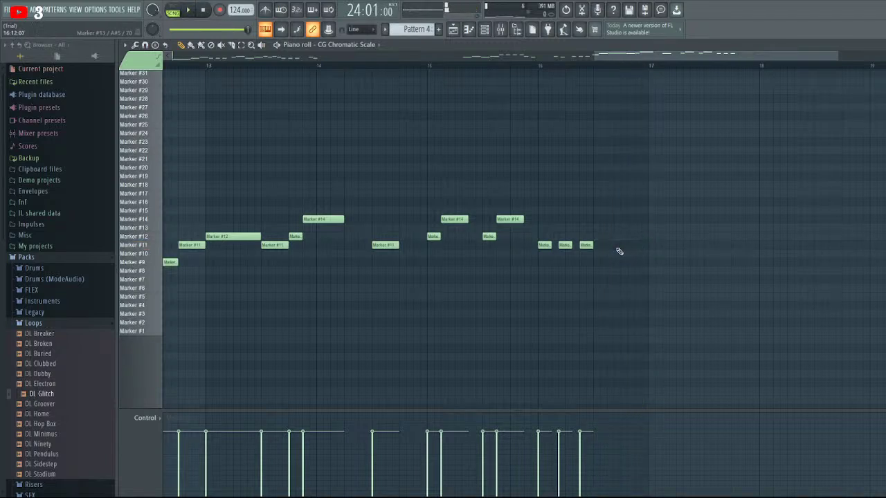
key(space)
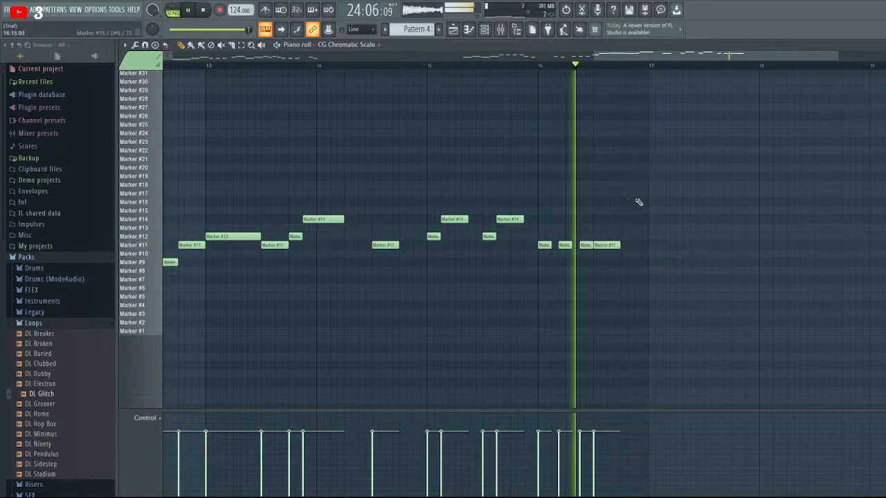
key(space)
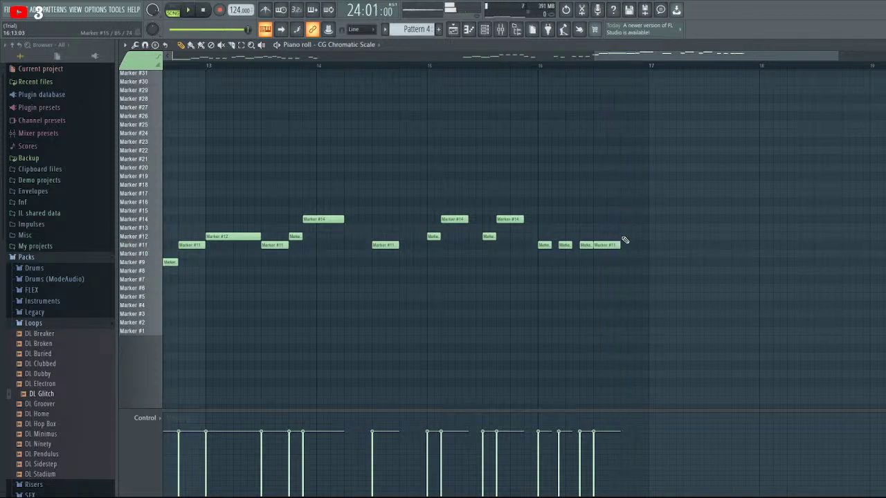
Finish bar 16 with a two-step Marker #12 note at step 13 and a two-step Marker #14 note at step 15, playing the bar
click(622, 194)
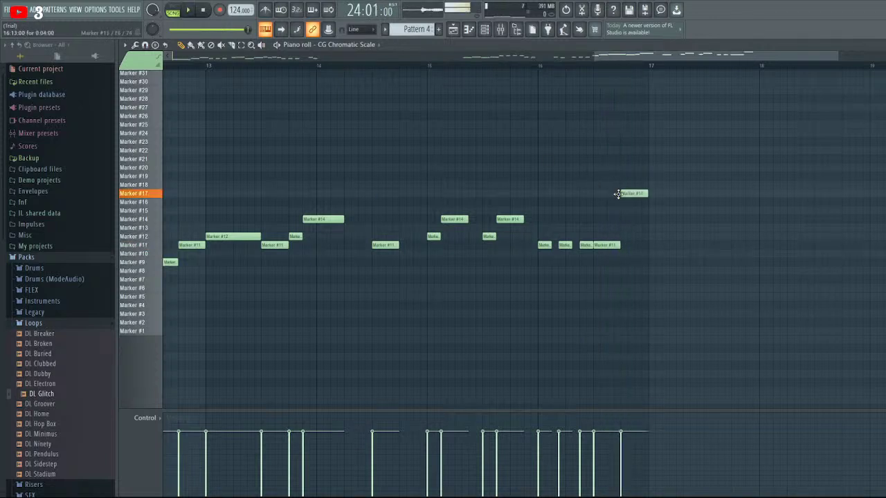
mouse_move(626, 195)
mouse_down()
mouse_move(621, 219)
mouse_move(636, 243)
mouse_up()
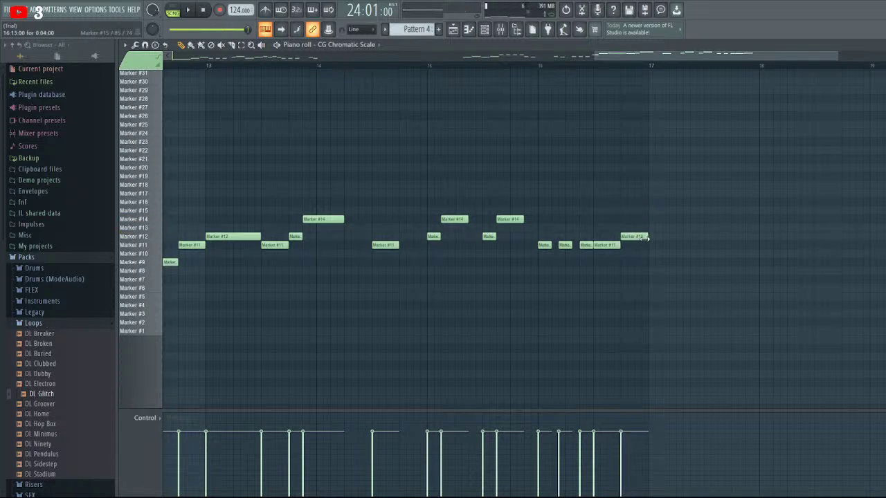
click(644, 219)
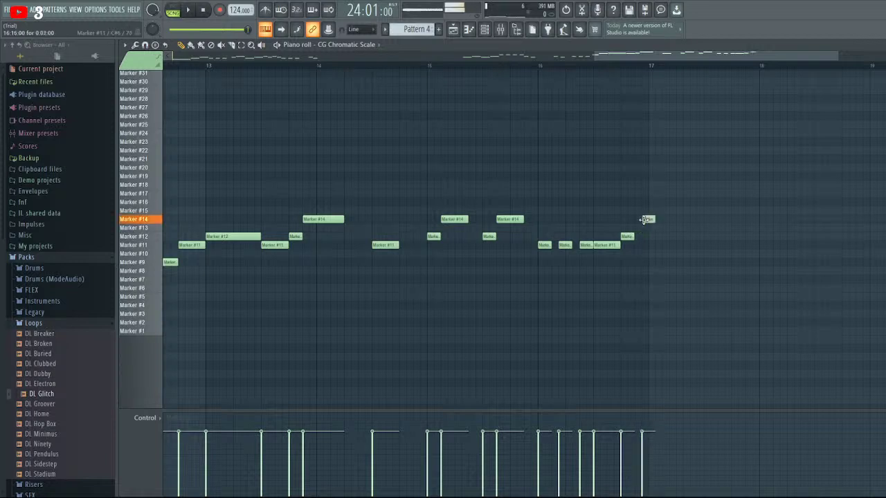
drag(645, 221, 663, 221)
key(space)
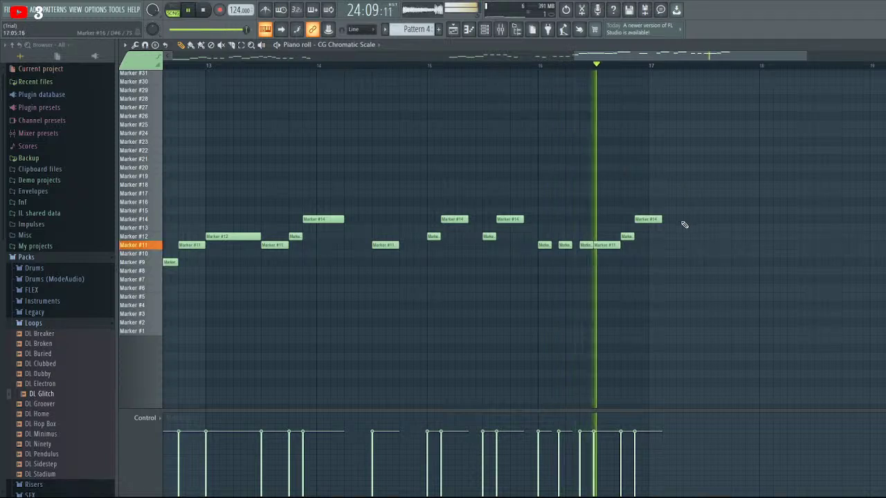
key(space)
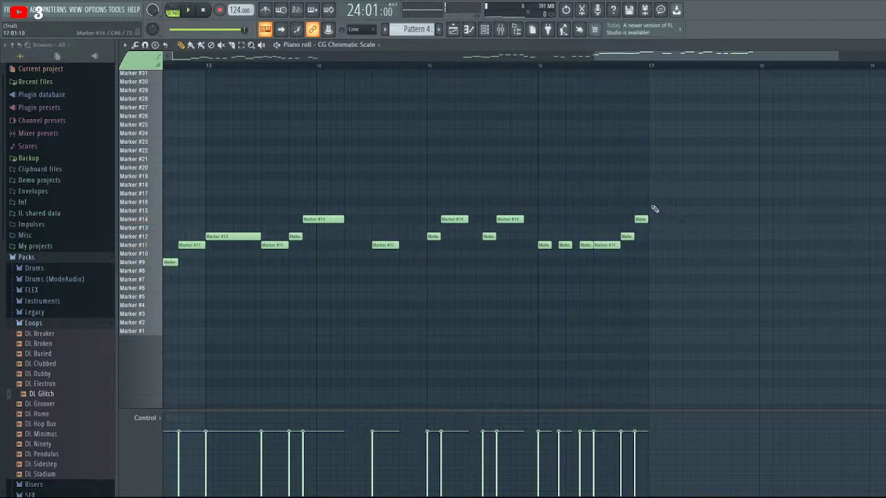
Place an eight-step Marker #22 note at the start of bar 17 and play from that bar
click(651, 133)
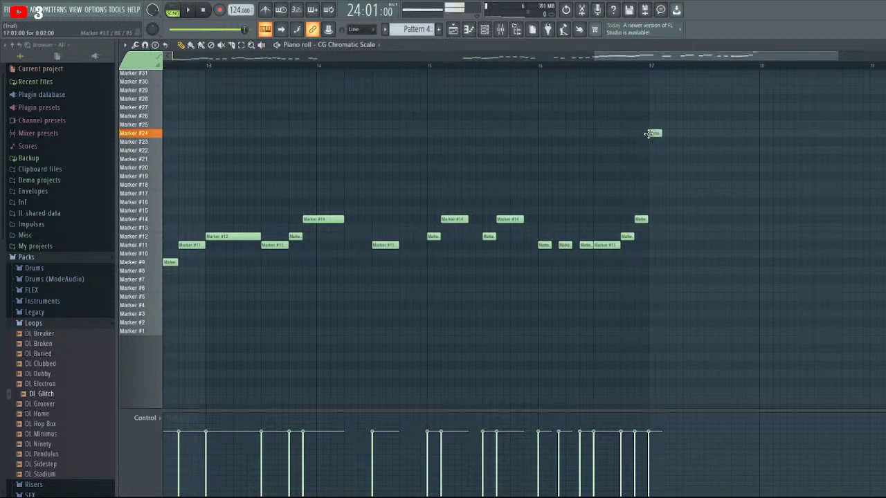
drag(656, 134, 653, 153)
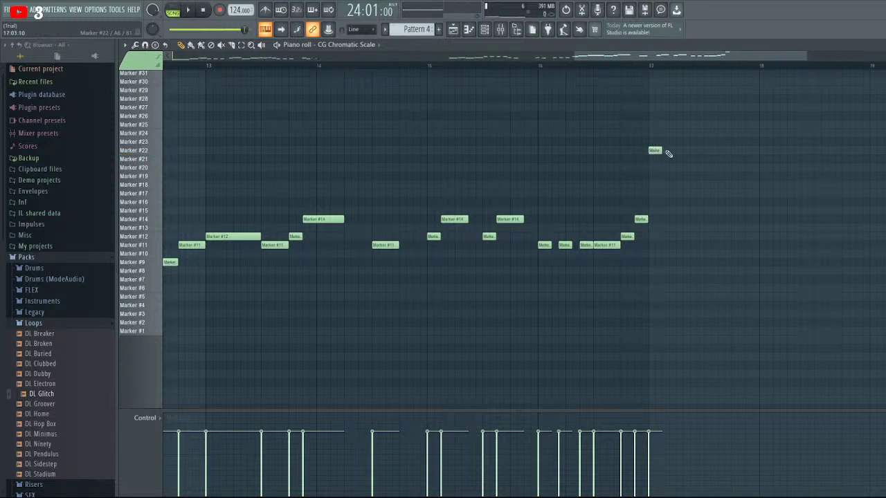
key(space)
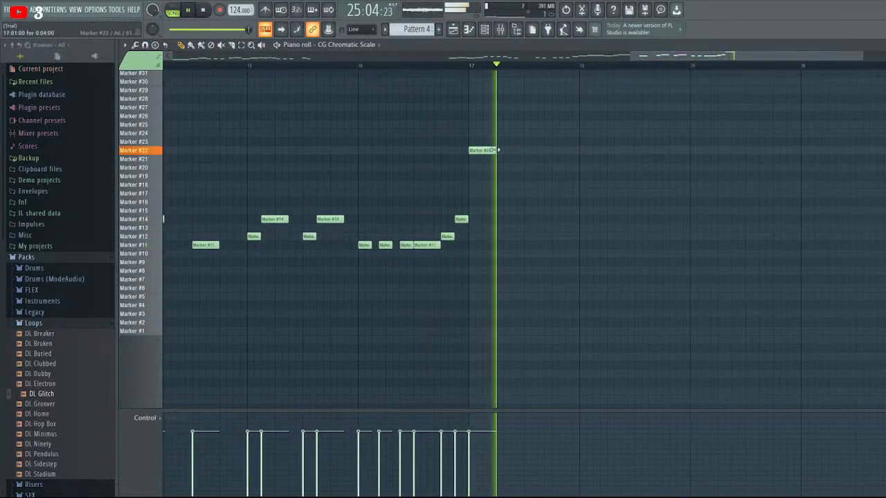
key(space)
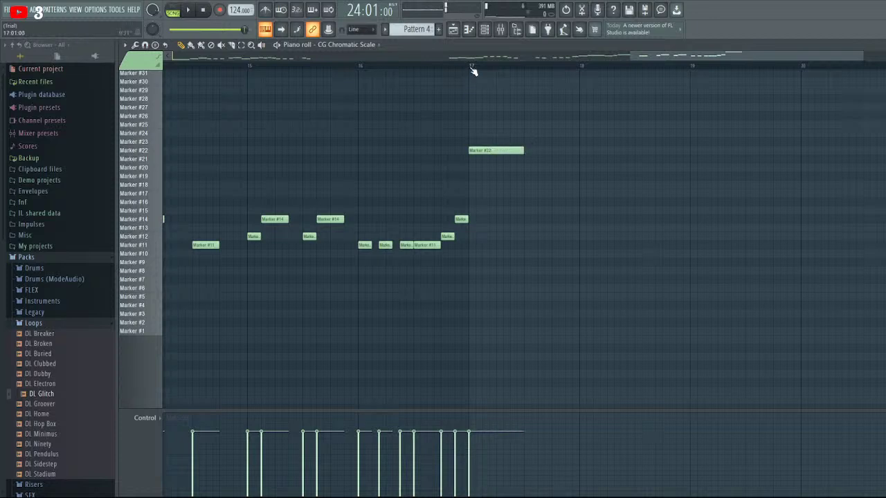
click(472, 68)
key(space)
key(space)
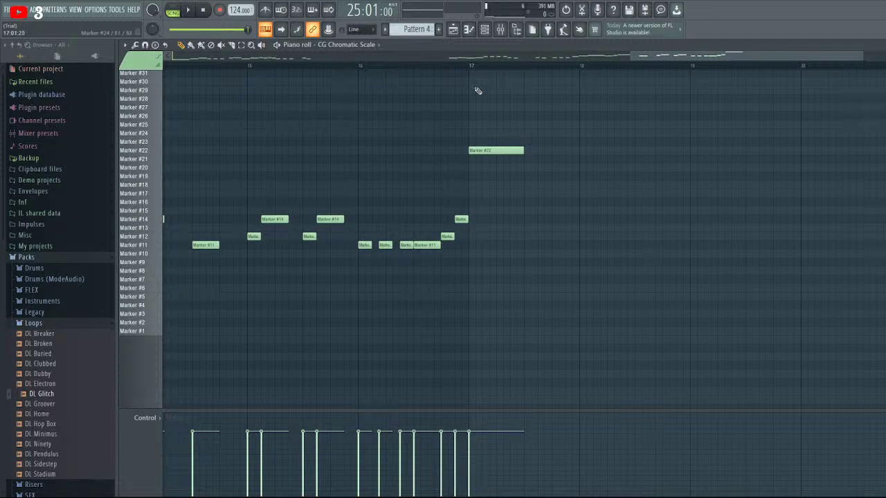
Add a four-step Marker #24 note at step 9 of bar 17 and play the bar
key(space)
click(537, 132)
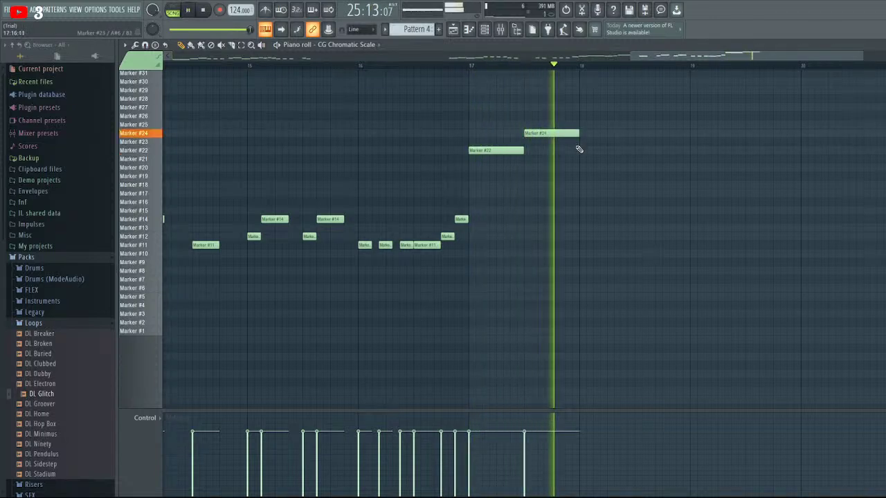
key(space)
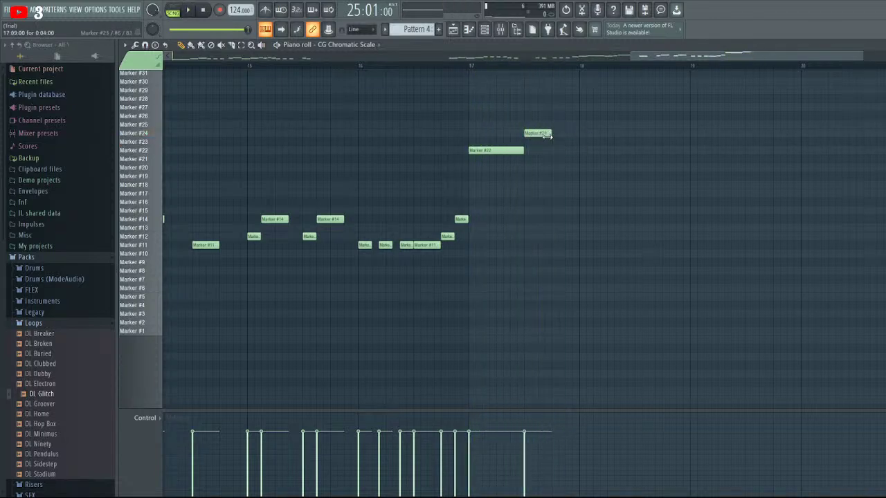
key(space)
Try a four-step Marker #26 note at step 13 of bar 17 and play the bar
click(566, 127)
key(space)
drag(568, 117, 568, 113)
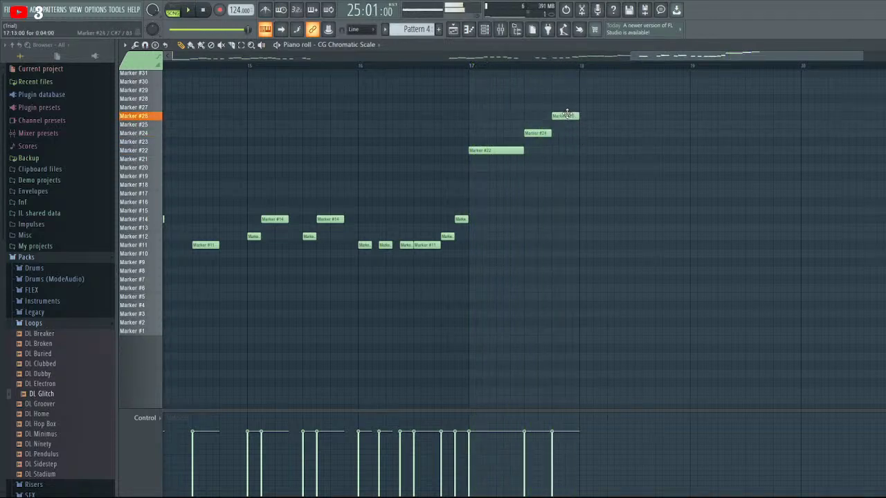
key(space)
key(space)
Lower the note at step 13 of bar 17 to Marker #23 and try a four-step Marker #22 note at the start of bar 18
drag(569, 116, 571, 146)
key(space)
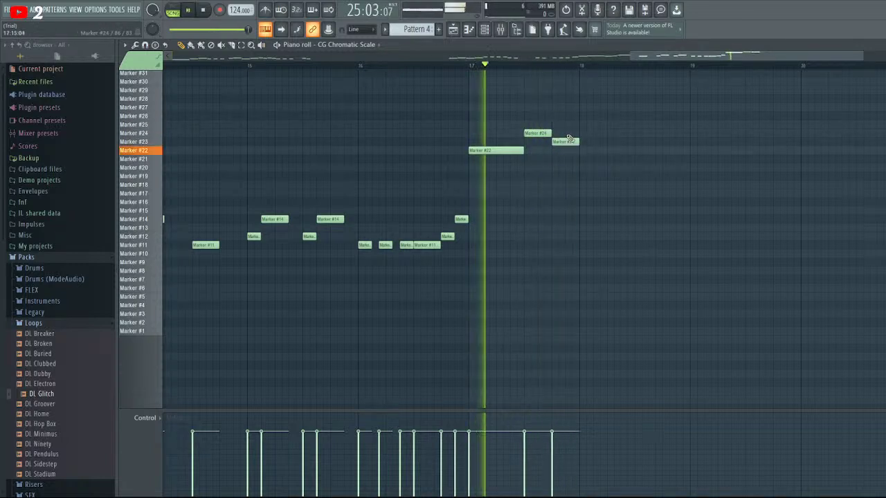
key(space)
click(582, 151)
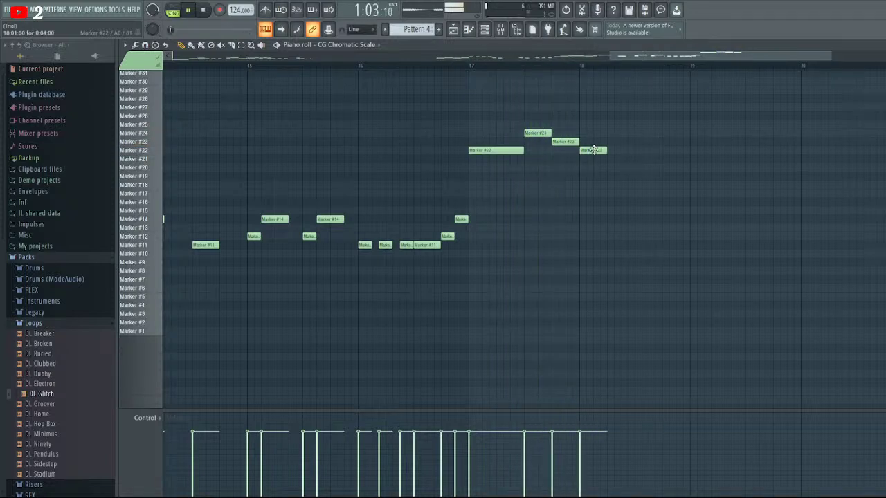
Move the step 13 note to Marker #21, delete the Marker #22 note in bar 18, and play bar 17
drag(573, 141, 573, 159)
right_click(588, 151)
key(space)
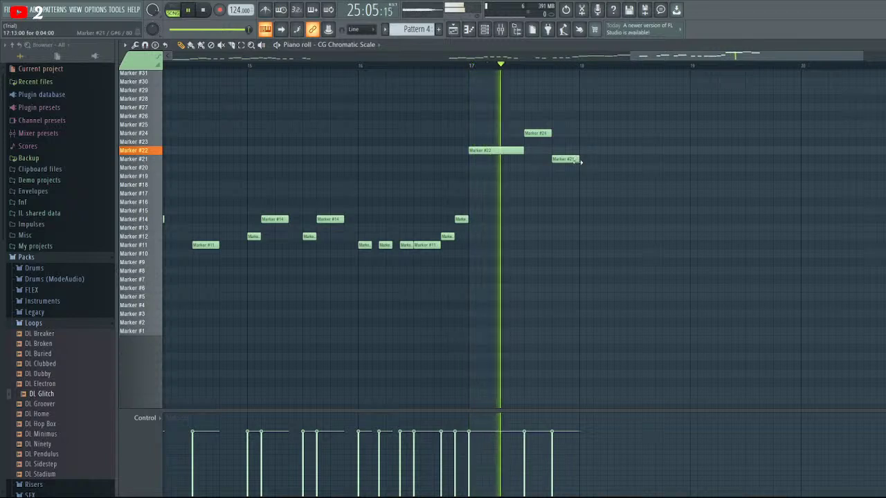
key(space)
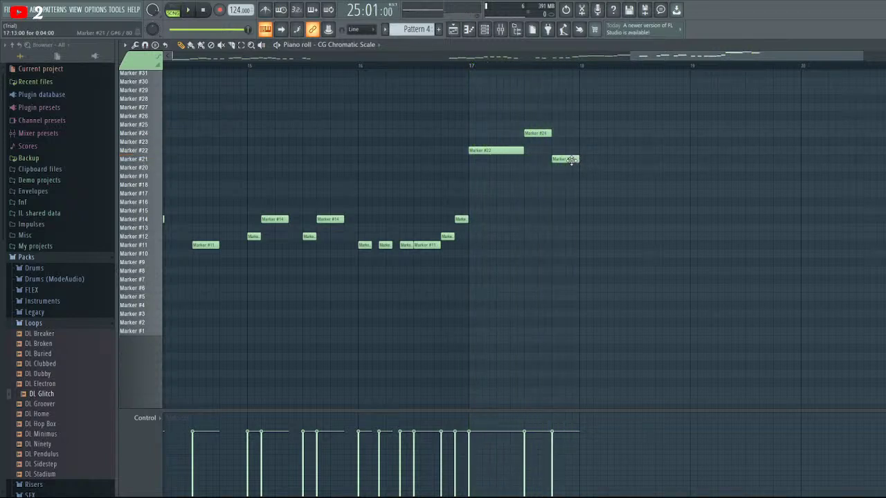
Try the step 13 note of bar 17 on Marker #16 and Marker #17 while playing, and delete it
drag(569, 168, 572, 209)
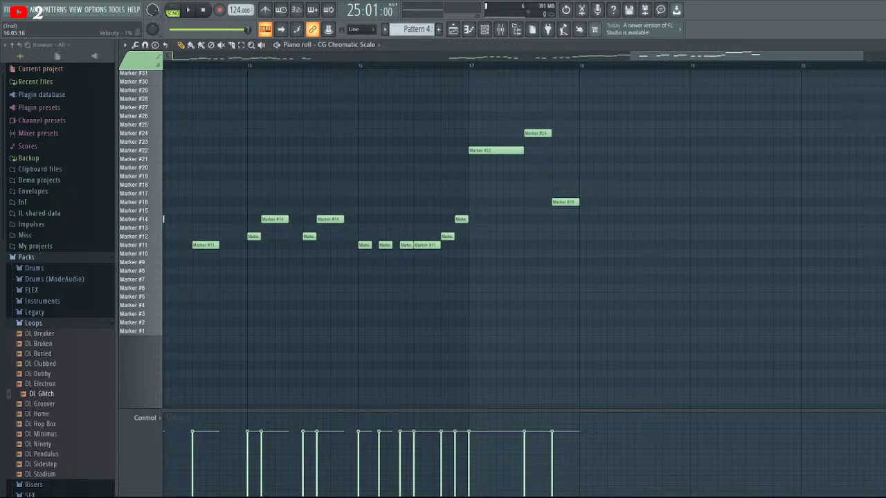
key(space)
drag(566, 201, 561, 192)
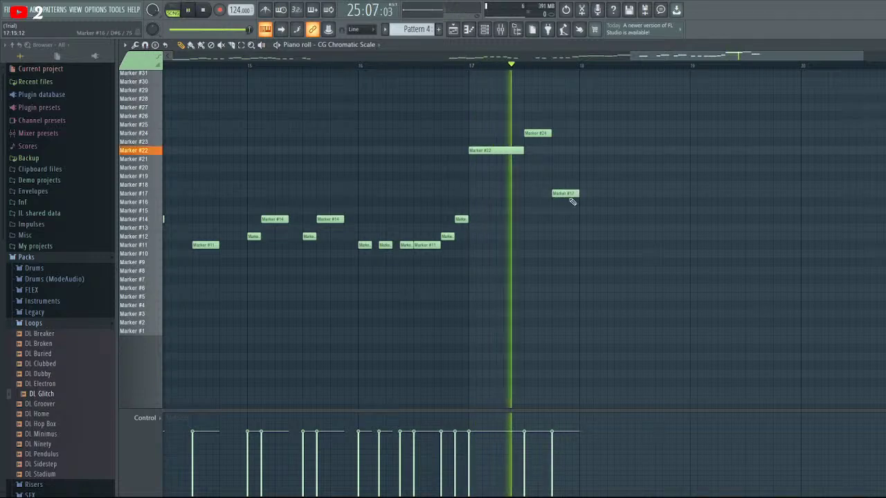
key(space)
right_click(567, 195)
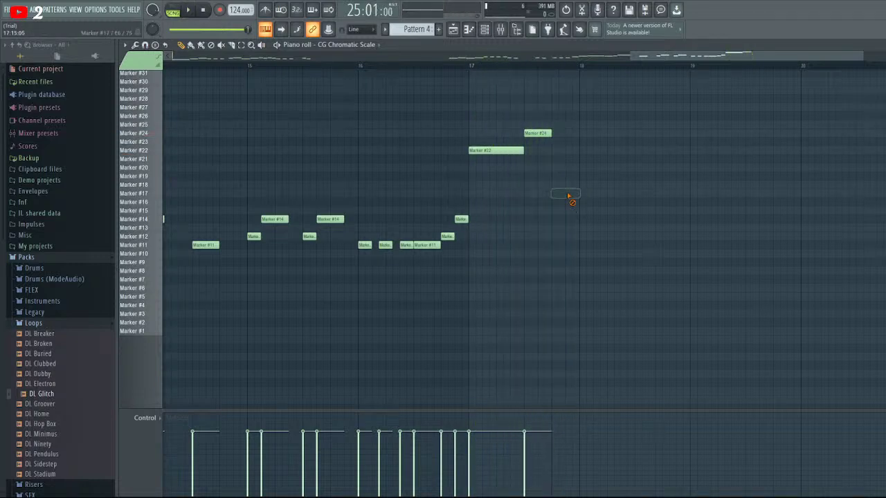
Play the vocal melody from step 13 of bar 14 into bar 17
click(223, 67)
key(space)
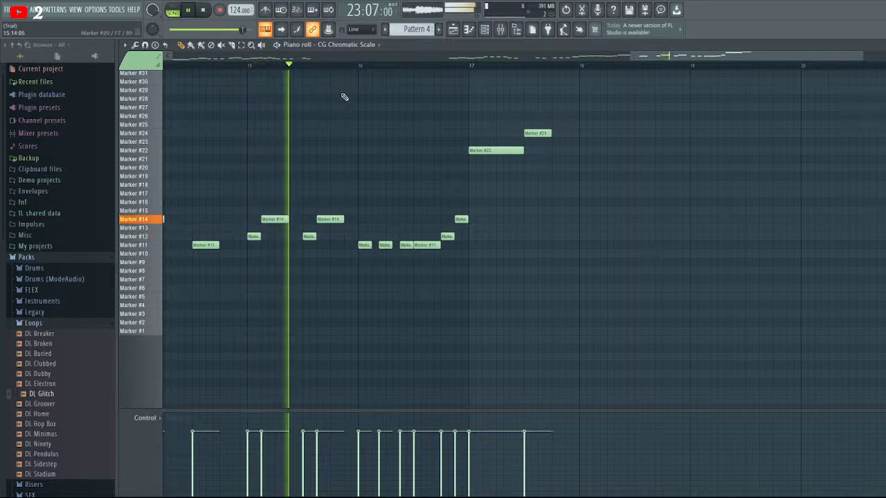
scroll(561, 165, up, 2)
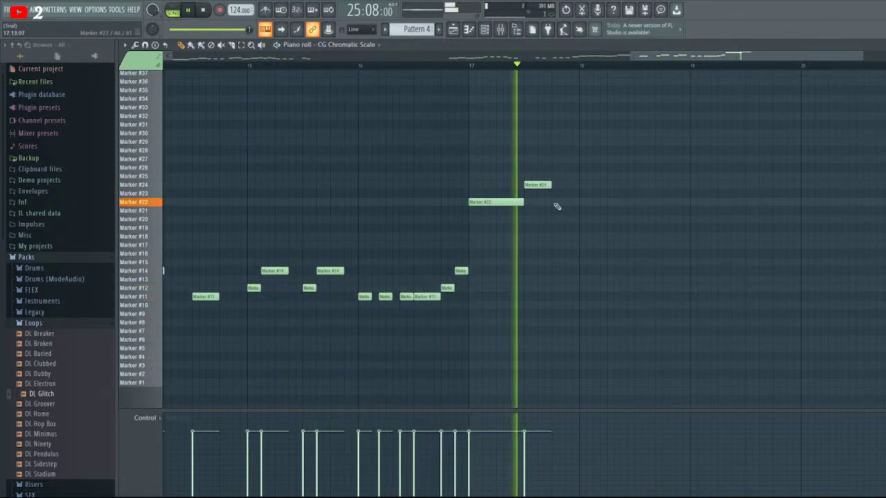
key(space)
Add a four-step Marker #25 note at step 13 of bar 17 and an eight-step Marker #24 note at bar 18, playing from bar 14
click(551, 159)
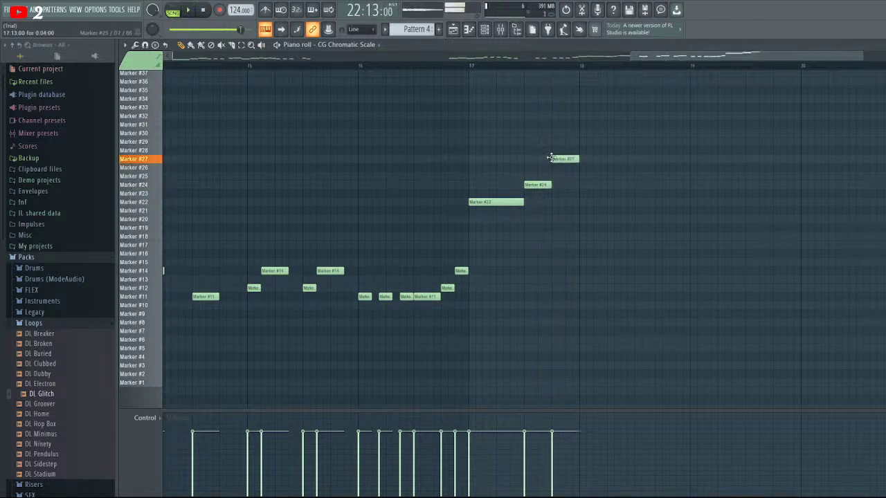
right_click(552, 159)
click(552, 177)
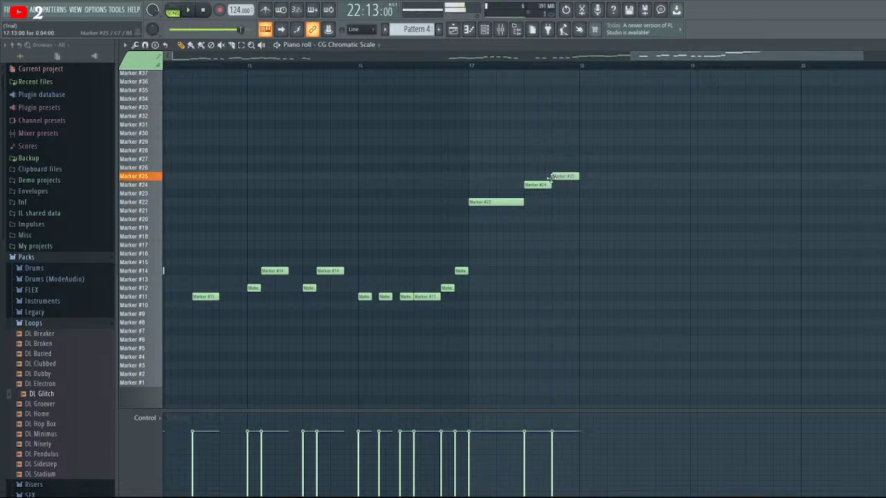
click(584, 185)
key(space)
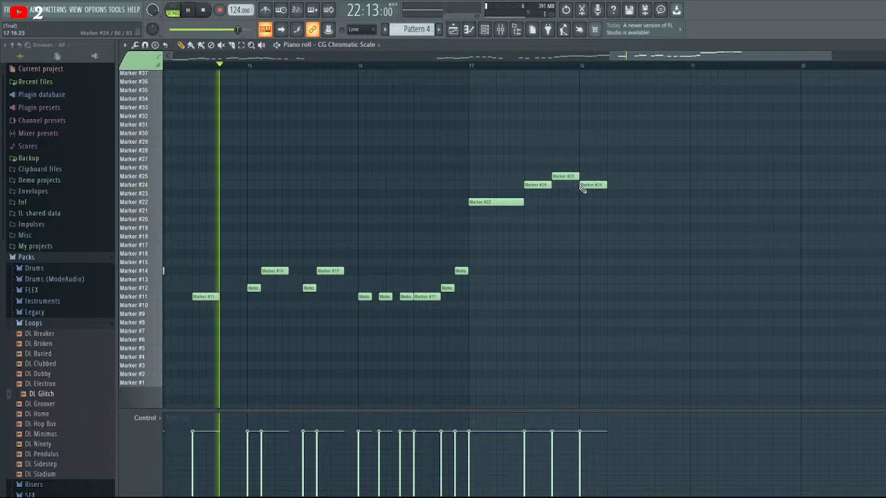
drag(607, 184, 634, 186)
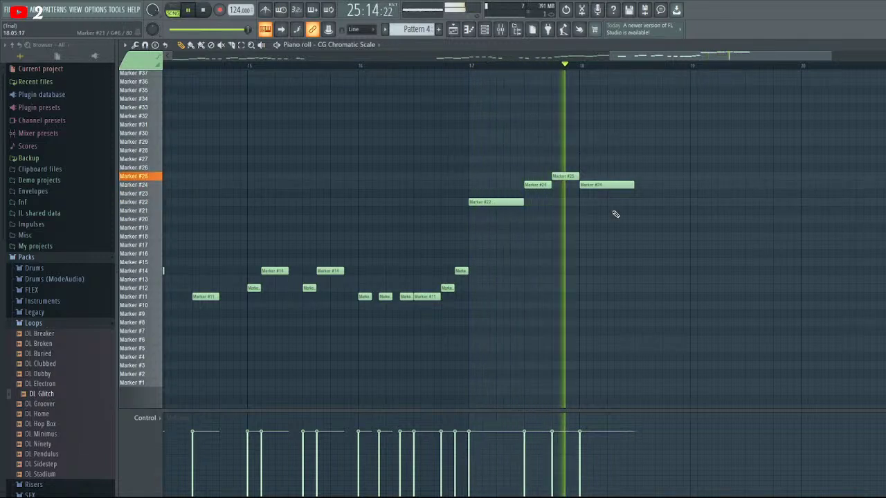
key(space)
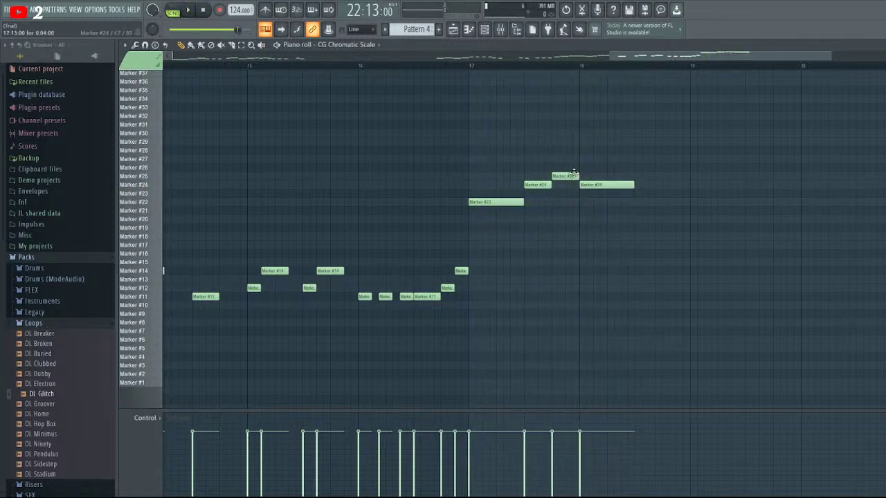